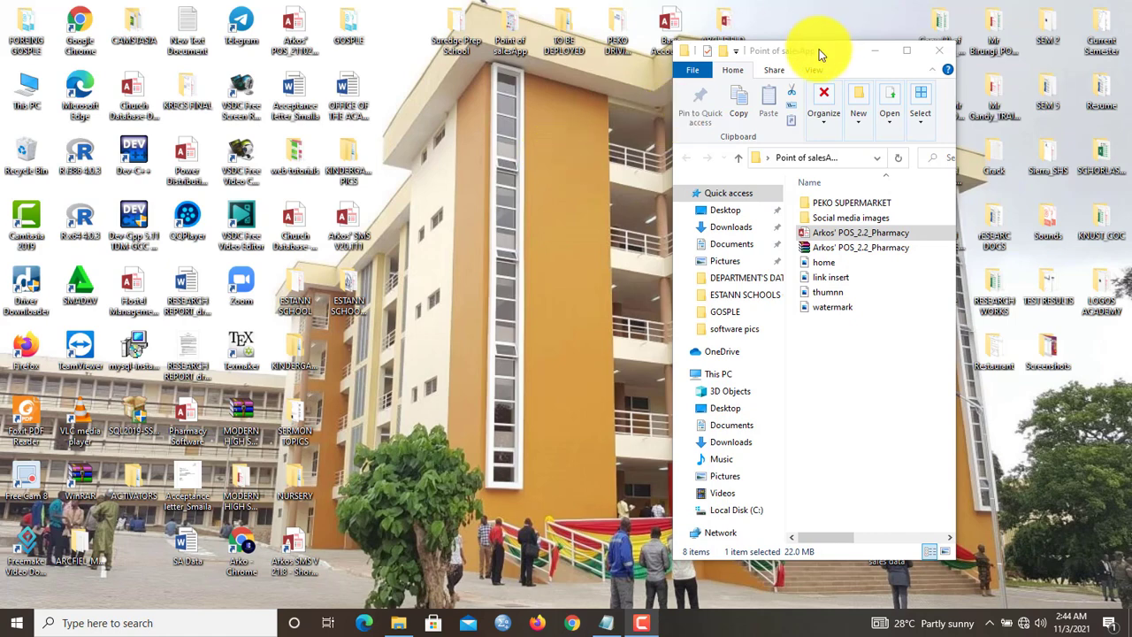
# - Move the Explorer window and launch the Arkos' POS_2.2_Pharmacy Access file
pyautogui.moveTo(820, 51); pyautogui.dragTo(747, 23)
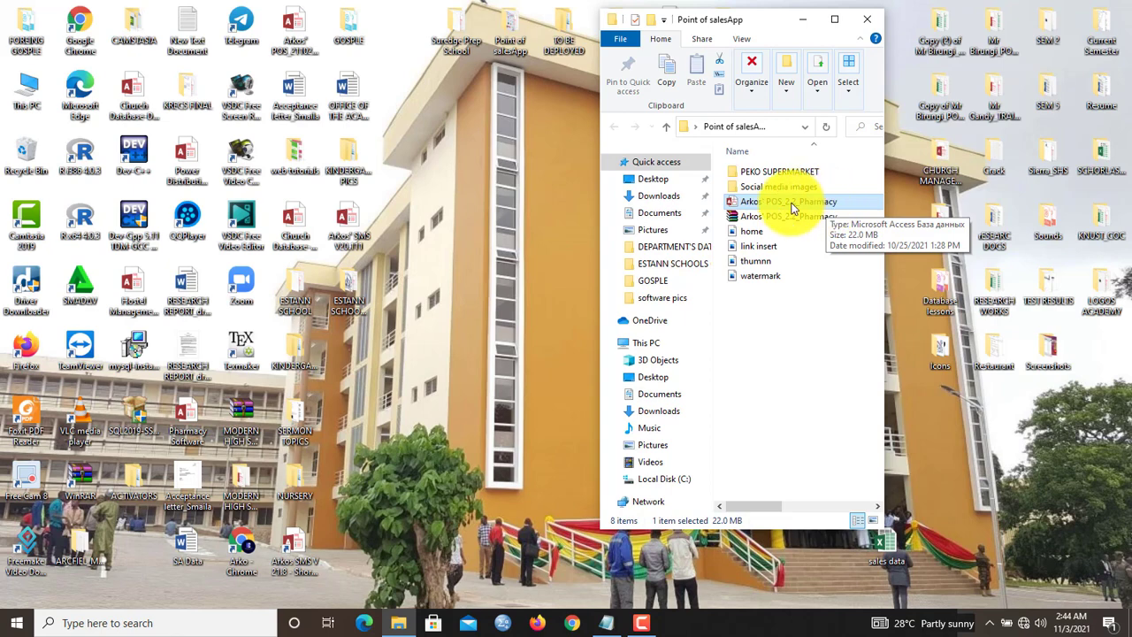
pyautogui.doubleClick(793, 207)
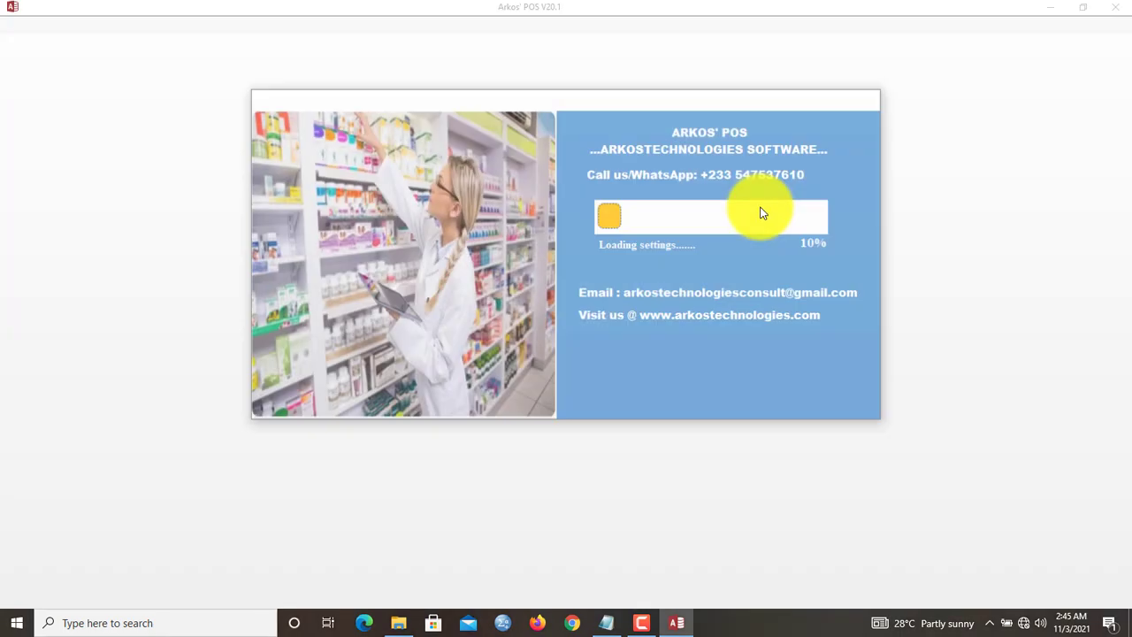
# - Dismiss the Office activation prompt and let Arkos' POS load to the Users screen
pyautogui.click(728, 152)
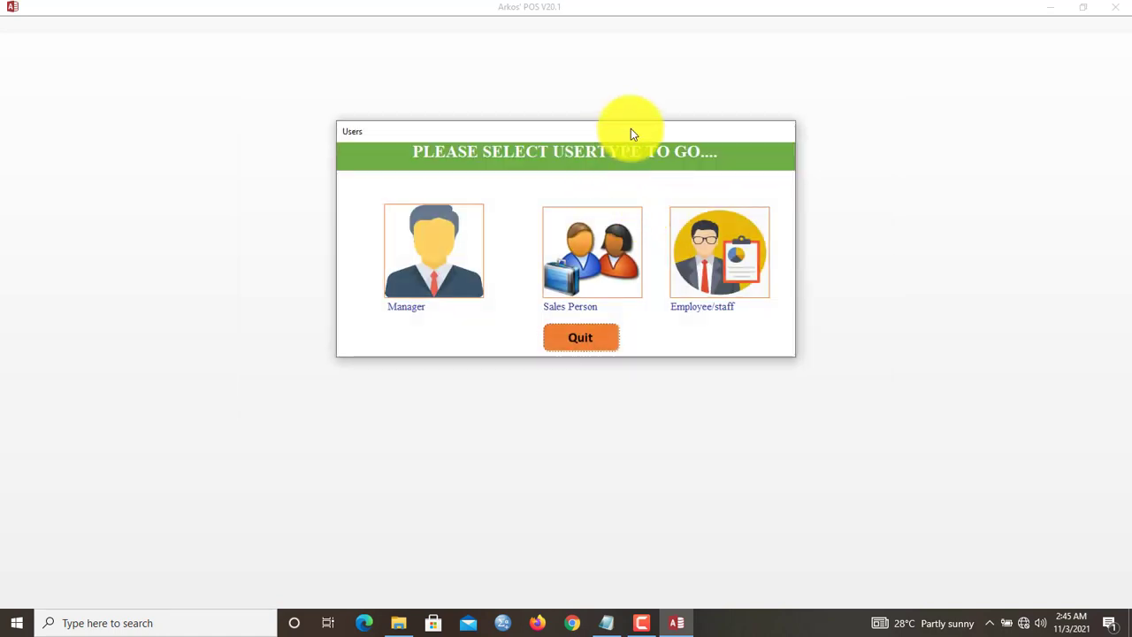
pyautogui.moveTo(631, 129)
pyautogui.mouseDown()
pyautogui.moveTo(663, 122)
pyautogui.moveTo(633, 131)
pyautogui.mouseUp()
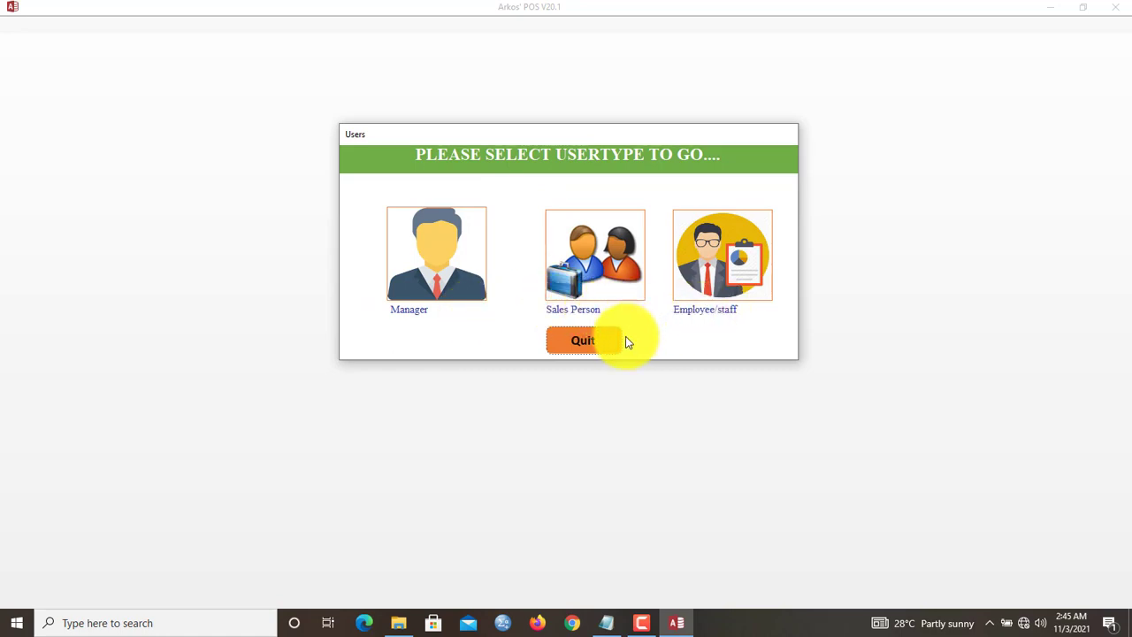
# - Choose Manager, select the first user account, and enter its username and password
pyautogui.click(404, 311)
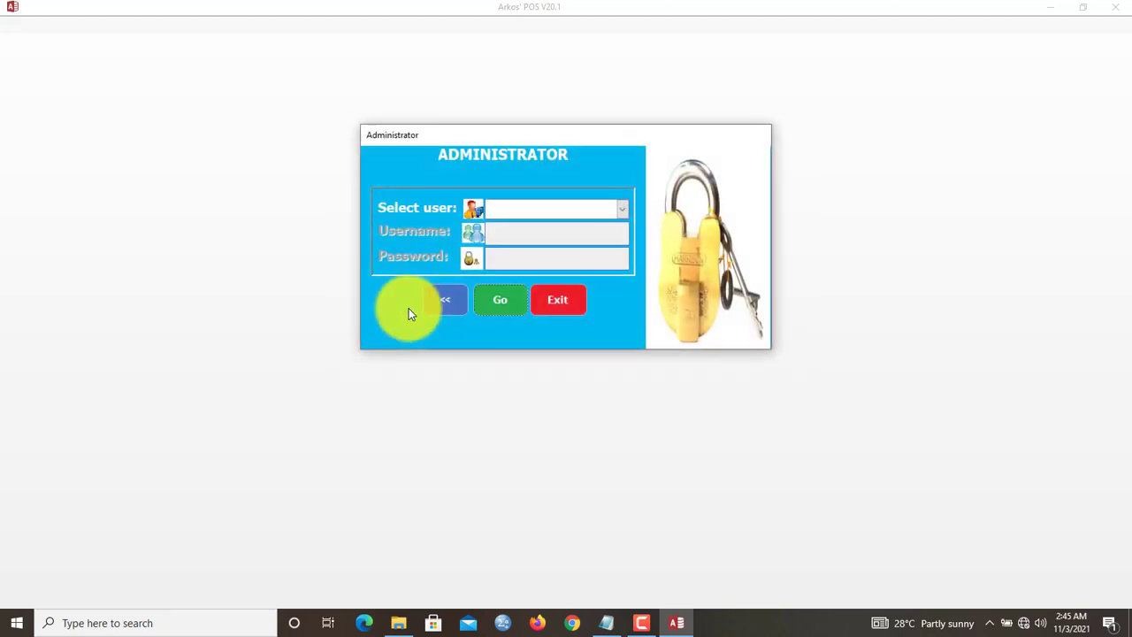
pyautogui.click(622, 211)
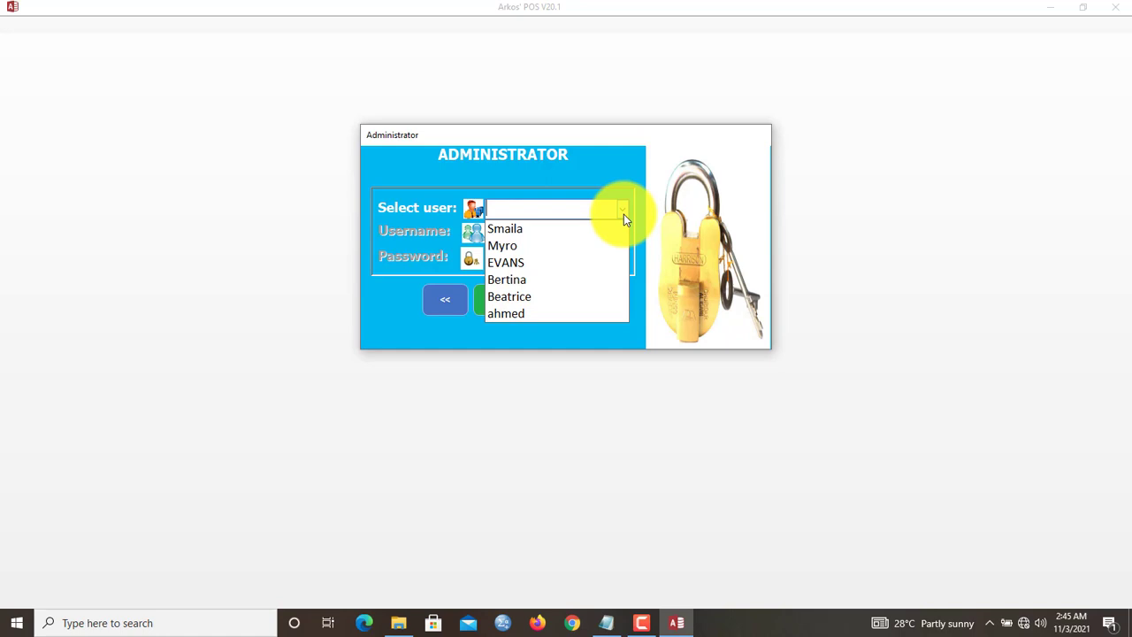
pyautogui.click(581, 230)
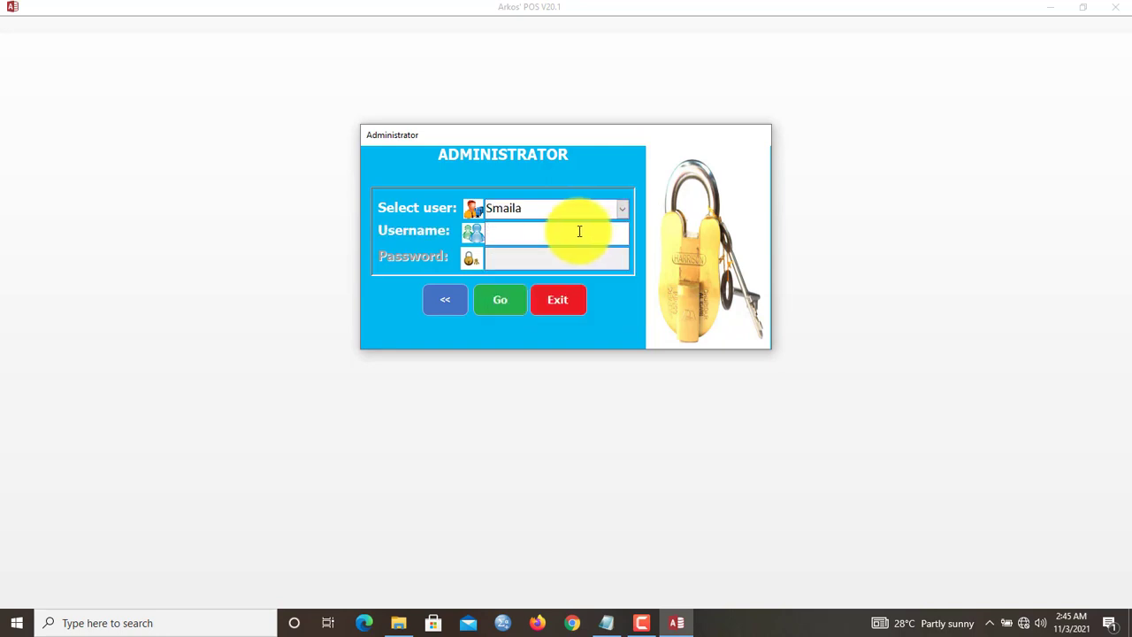
pyautogui.write('arkosmile')
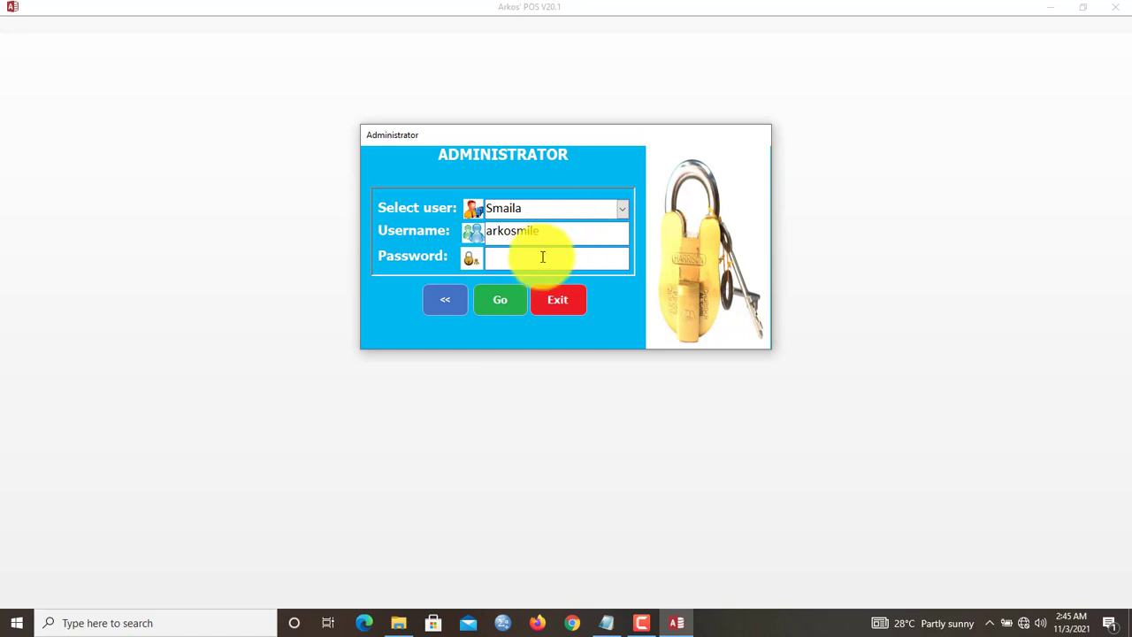
pyautogui.click(542, 256)
pyautogui.write('*****')
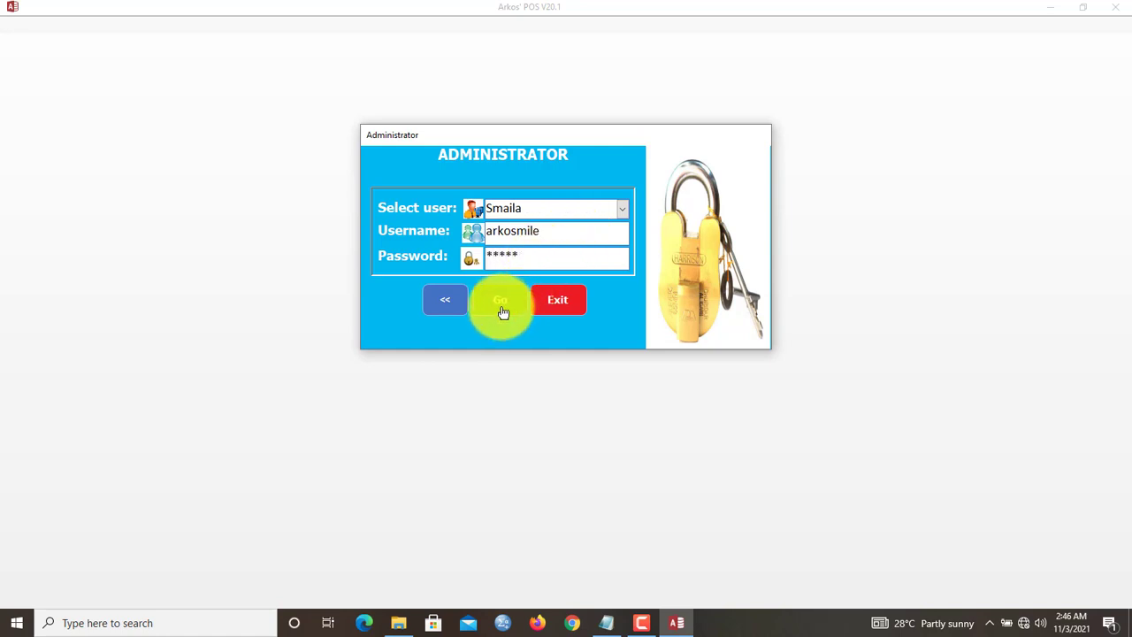
# - Submit the login, re-enter the password after the error, and confirm the successful login
pyautogui.click(499, 310)
pyautogui.click(633, 361)
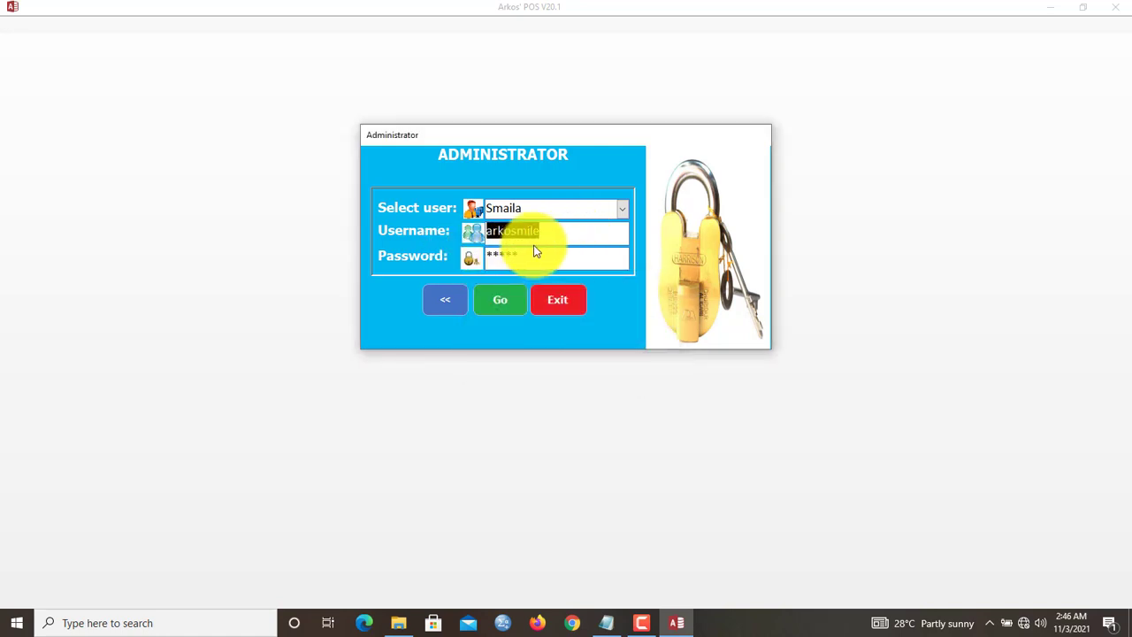
pyautogui.write('*****')
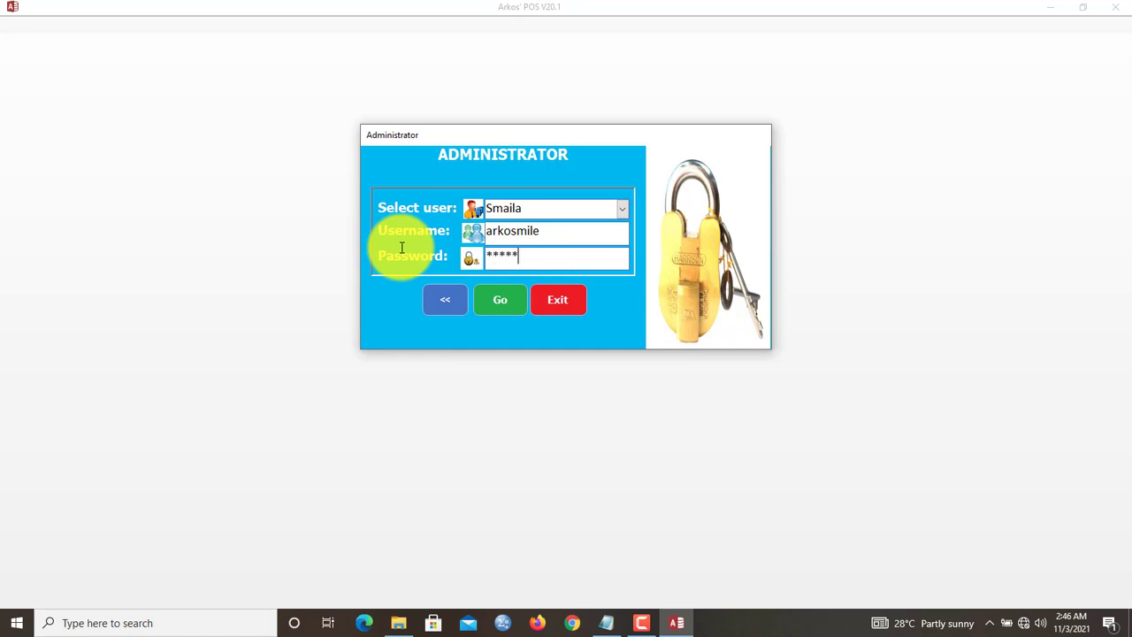
pyautogui.click(499, 305)
pyautogui.click(581, 359)
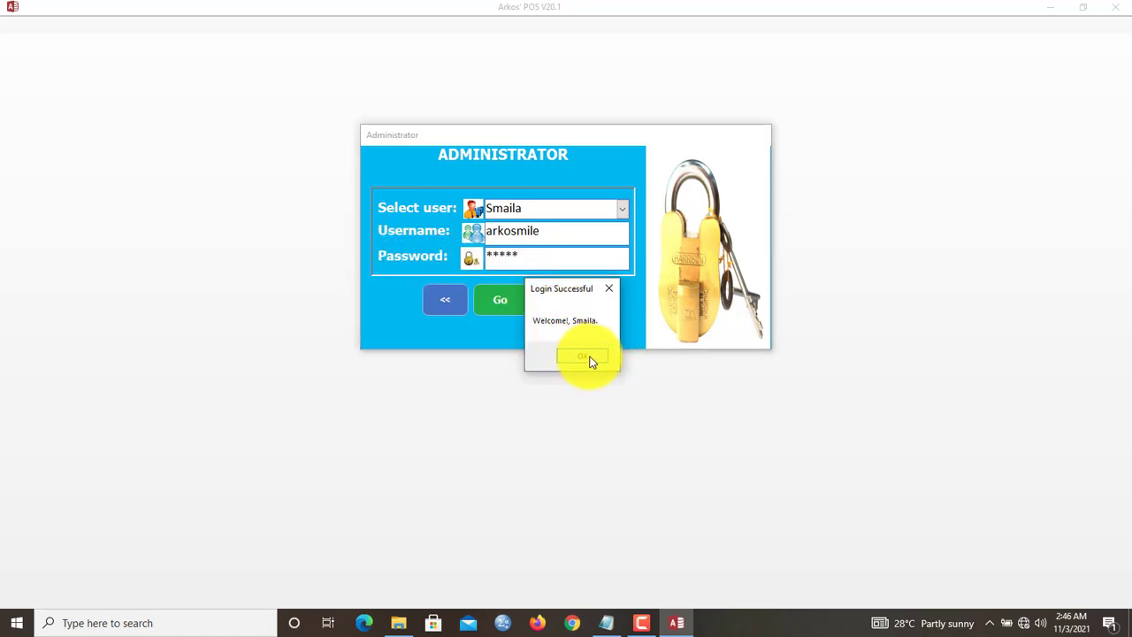
pyautogui.click(592, 356)
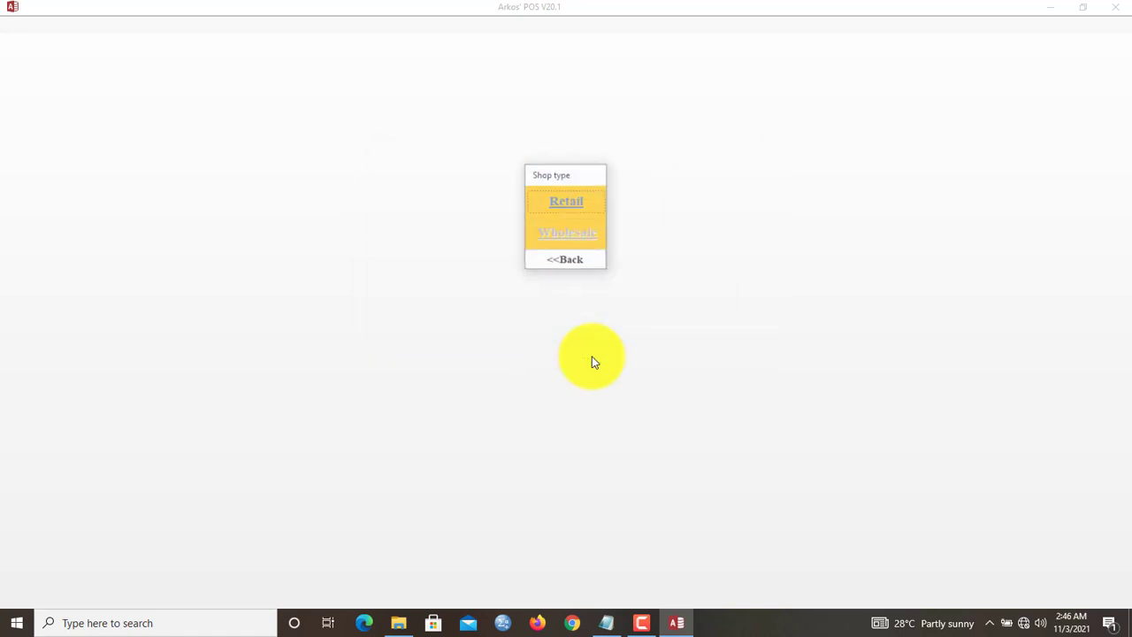
# - Choose Retail and open the My Drugs product records, showing 846 products
pyautogui.click(574, 201)
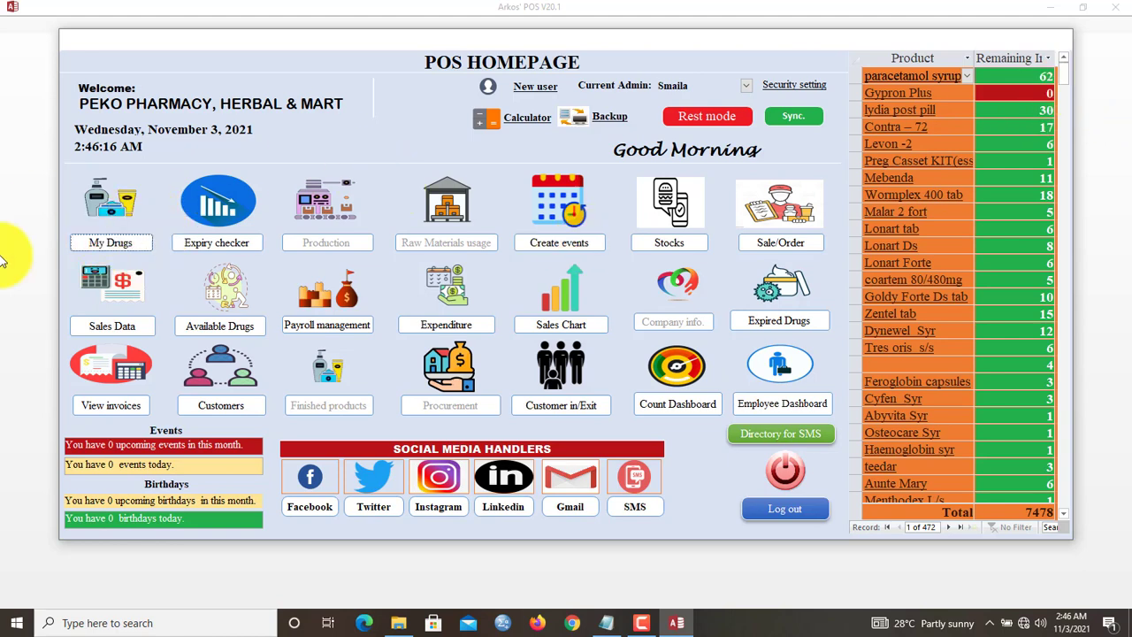
pyautogui.click(111, 244)
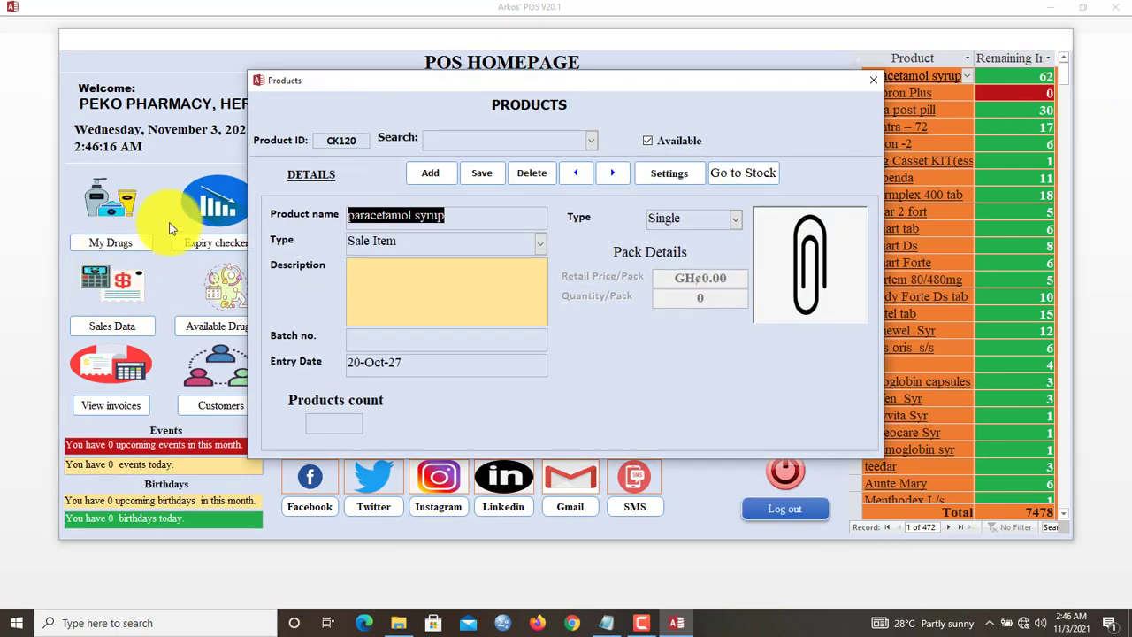
pyautogui.moveTo(539, 81)
pyautogui.mouseDown()
pyautogui.moveTo(560, 88)
pyautogui.moveTo(525, 84)
pyautogui.mouseUp()
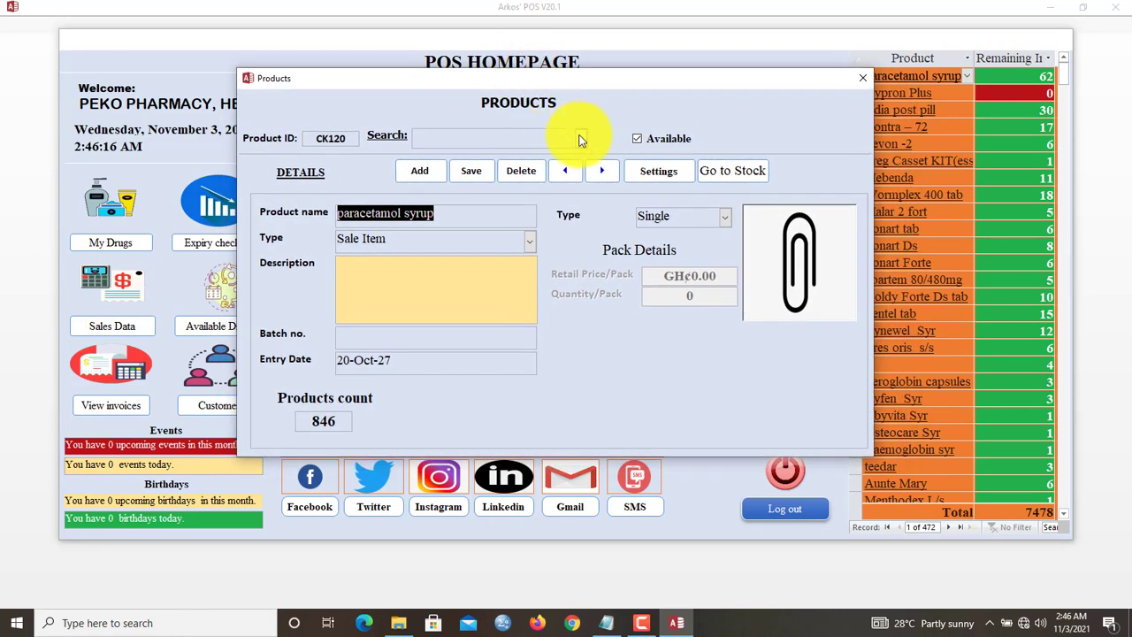
pyautogui.moveTo(341, 419); pyautogui.dragTo(288, 424)
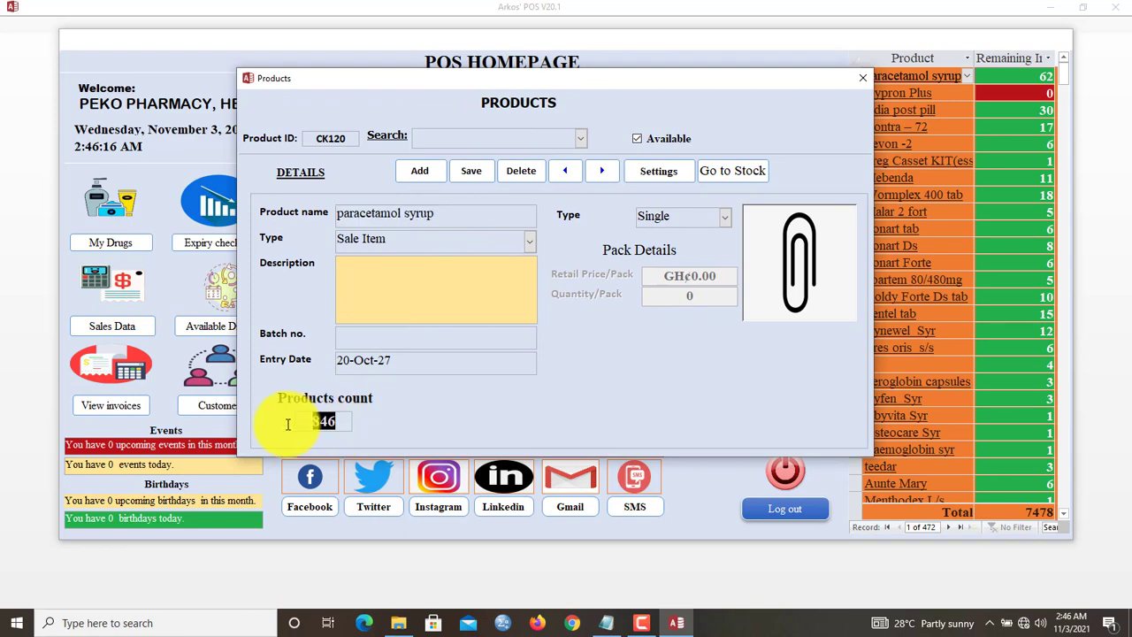
# - Search for Malar 2 fort, Goldy Forte Ds tab, then Feroglobin capsules
pyautogui.click(580, 139)
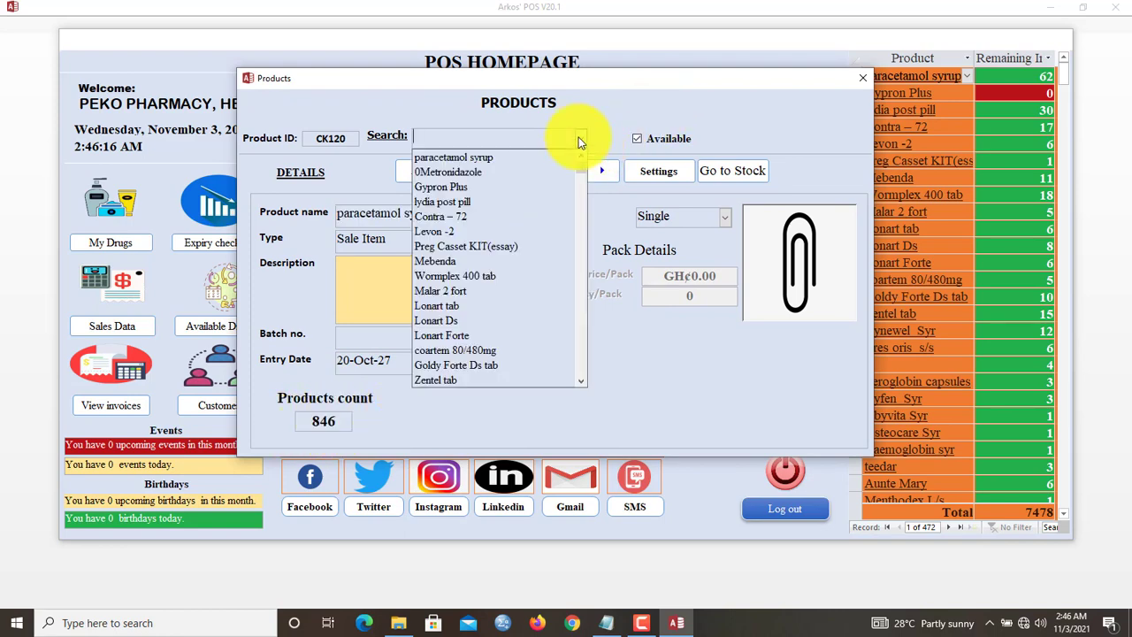
pyautogui.click(493, 291)
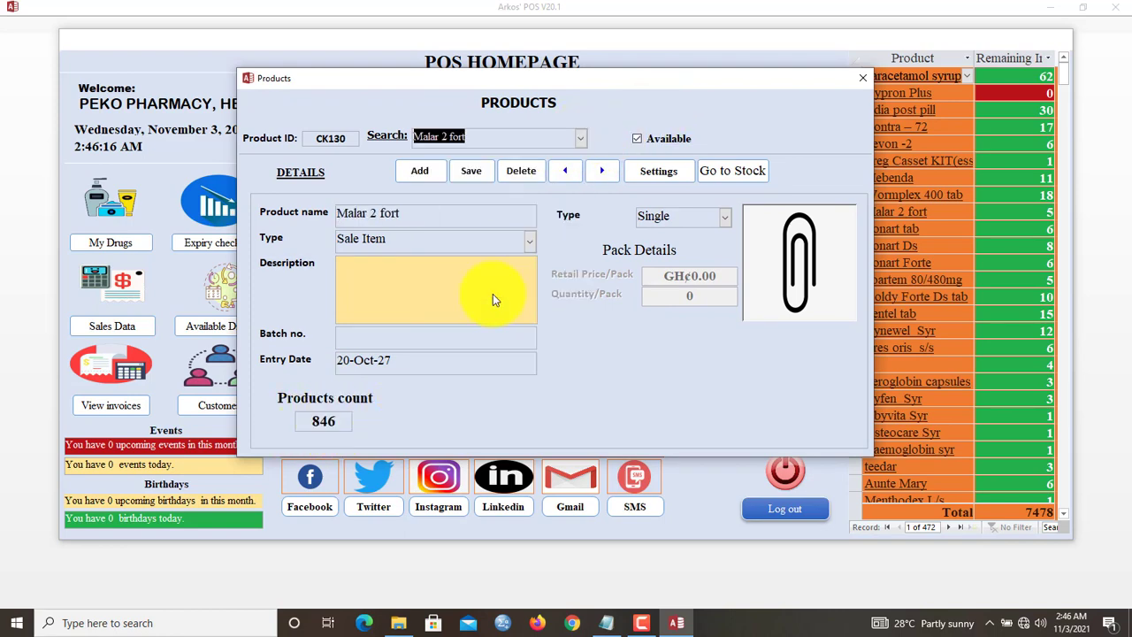
pyautogui.click(579, 139)
pyautogui.click(531, 233)
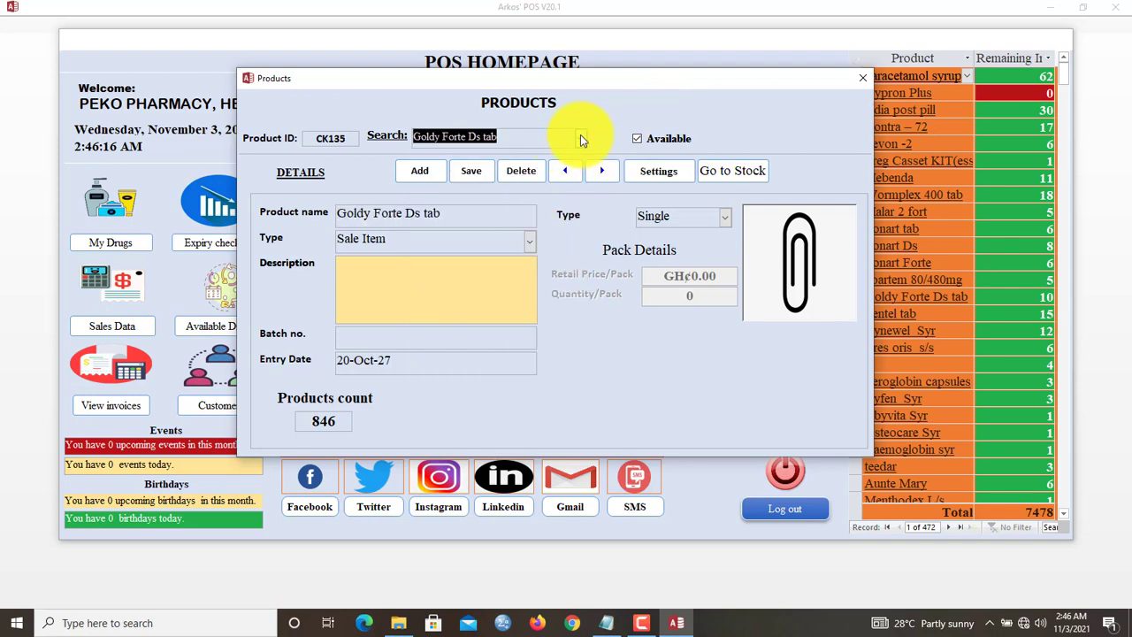
pyautogui.click(581, 138)
pyautogui.click(562, 223)
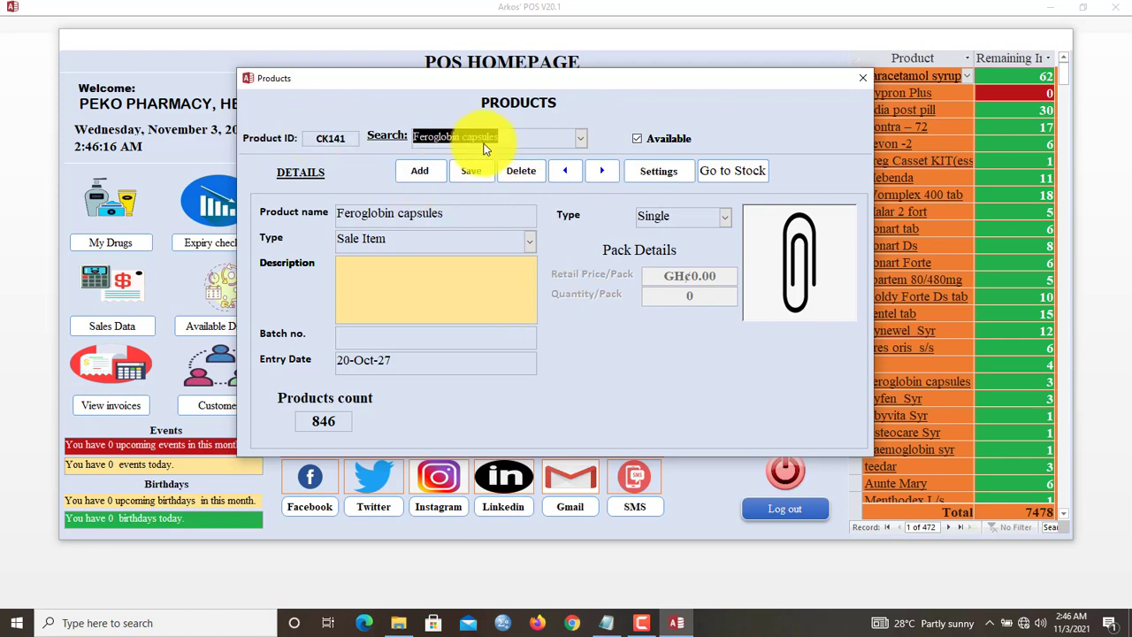
pyautogui.moveTo(554, 86)
pyautogui.mouseDown()
pyautogui.moveTo(608, 86)
pyautogui.moveTo(567, 75)
pyautogui.mouseUp()
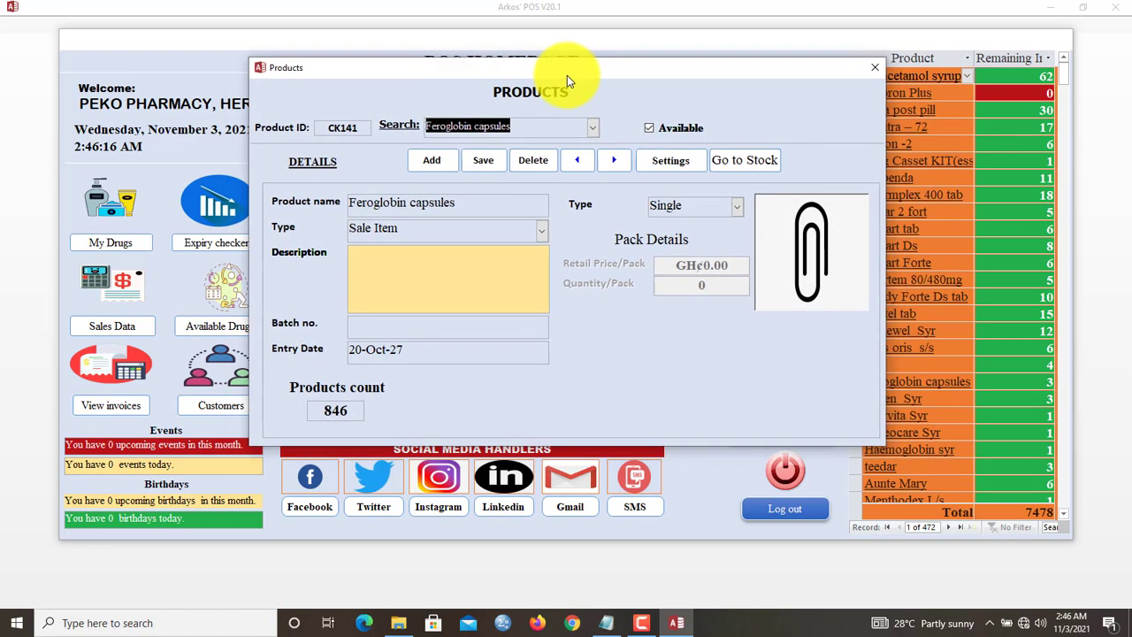
# - Create a new Sale Item product named 'Para 2`'
pyautogui.click(432, 160)
pyautogui.click(399, 204)
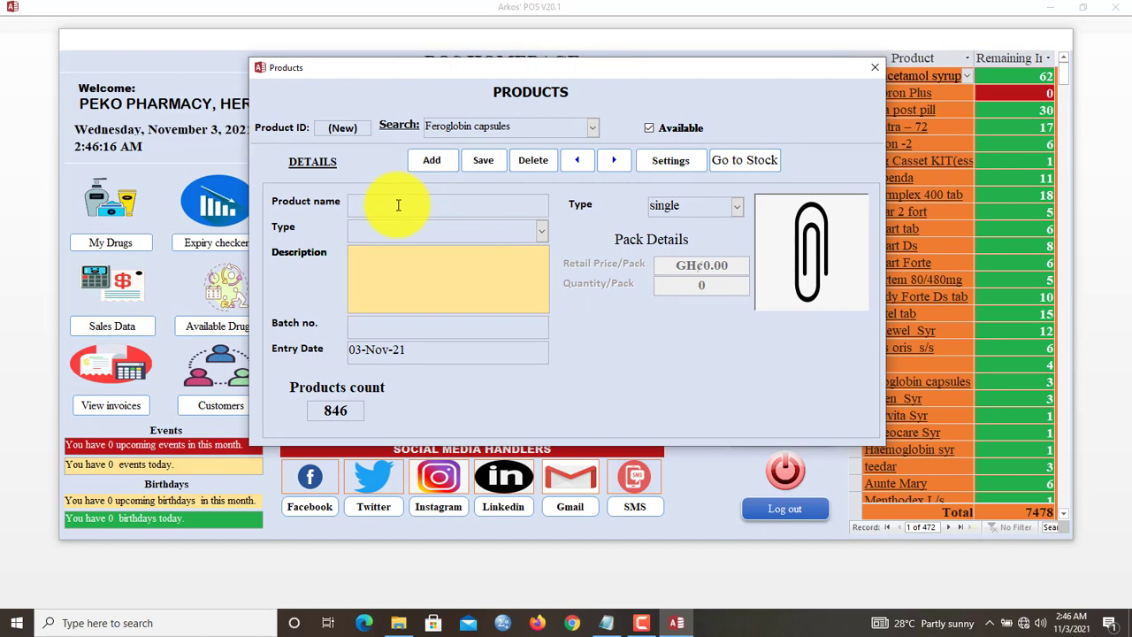
pyautogui.write('Para')
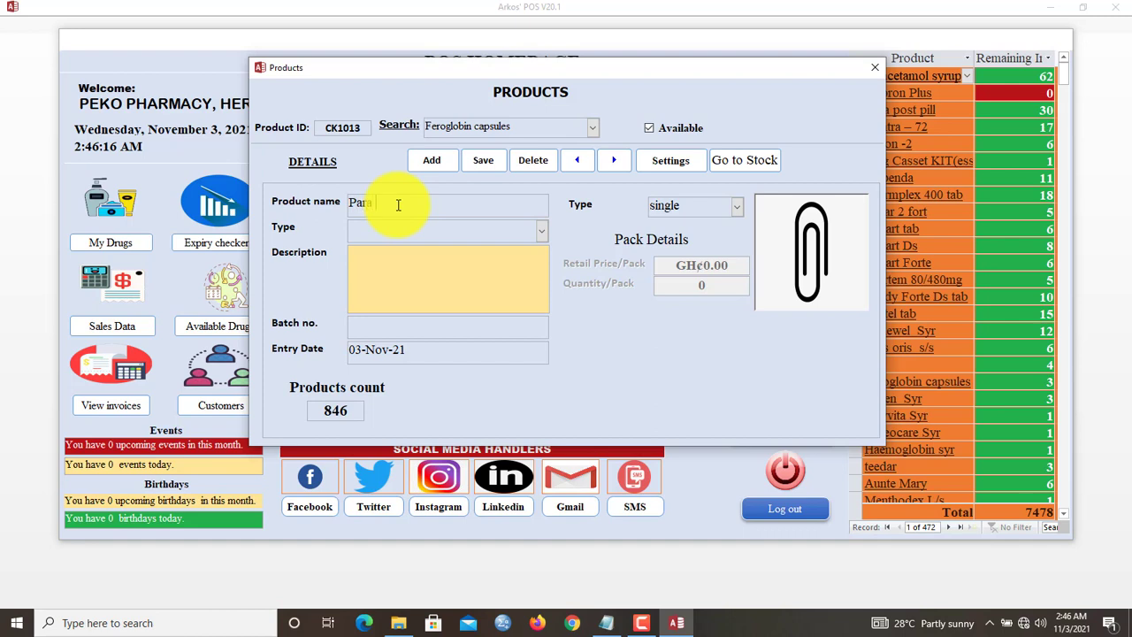
pyautogui.write(' 2`')
pyautogui.click(542, 231)
pyautogui.click(491, 252)
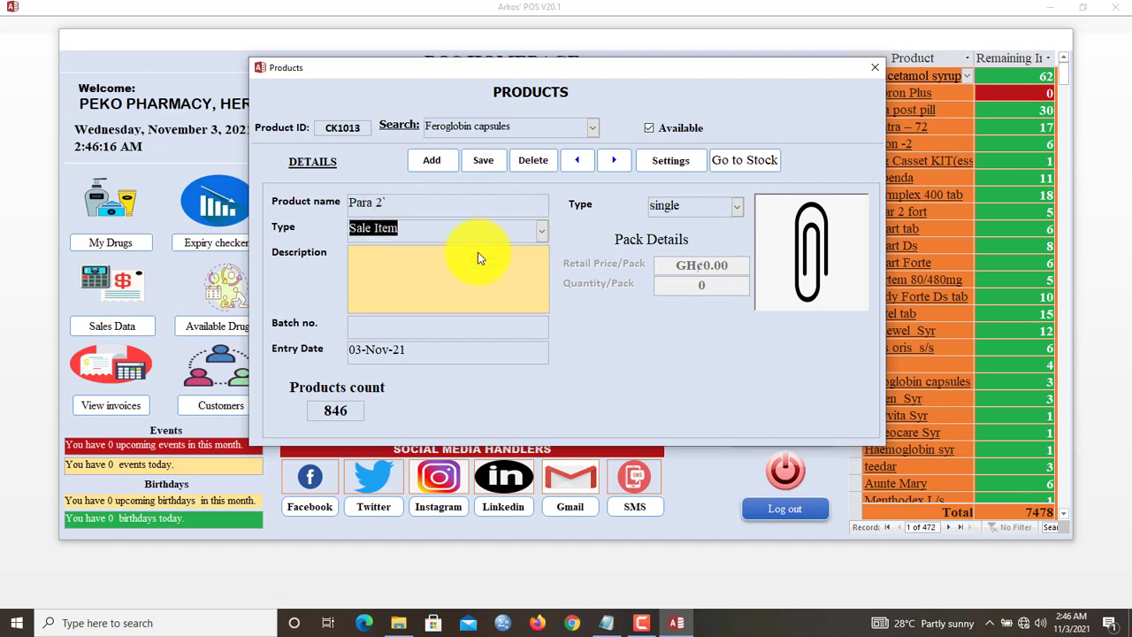
pyautogui.click(450, 265)
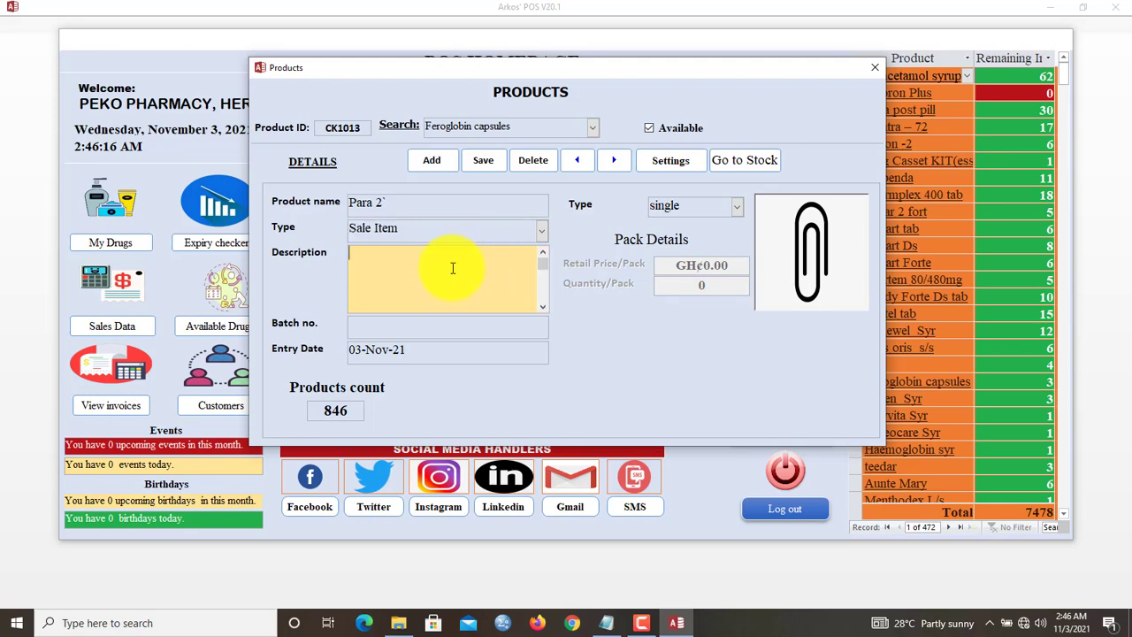
pyautogui.click(404, 260)
pyautogui.click(387, 323)
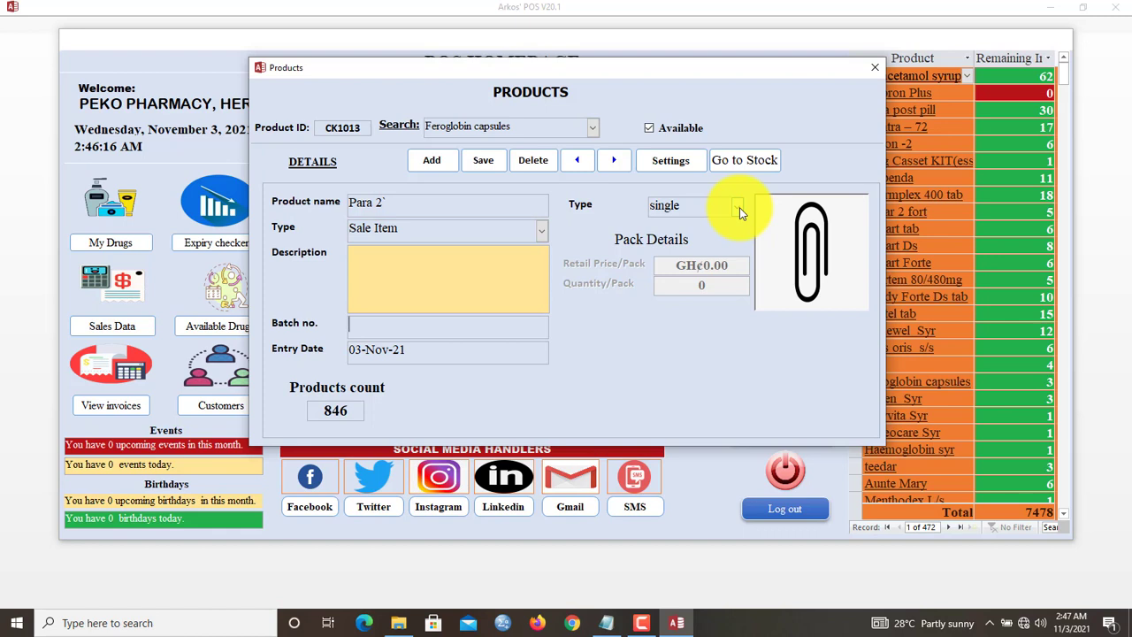
# - Check pack type and attachments, save the Para 2` record, and go to its stock page
pyautogui.click(739, 207)
pyautogui.click(812, 241)
pyautogui.doubleClick(812, 241)
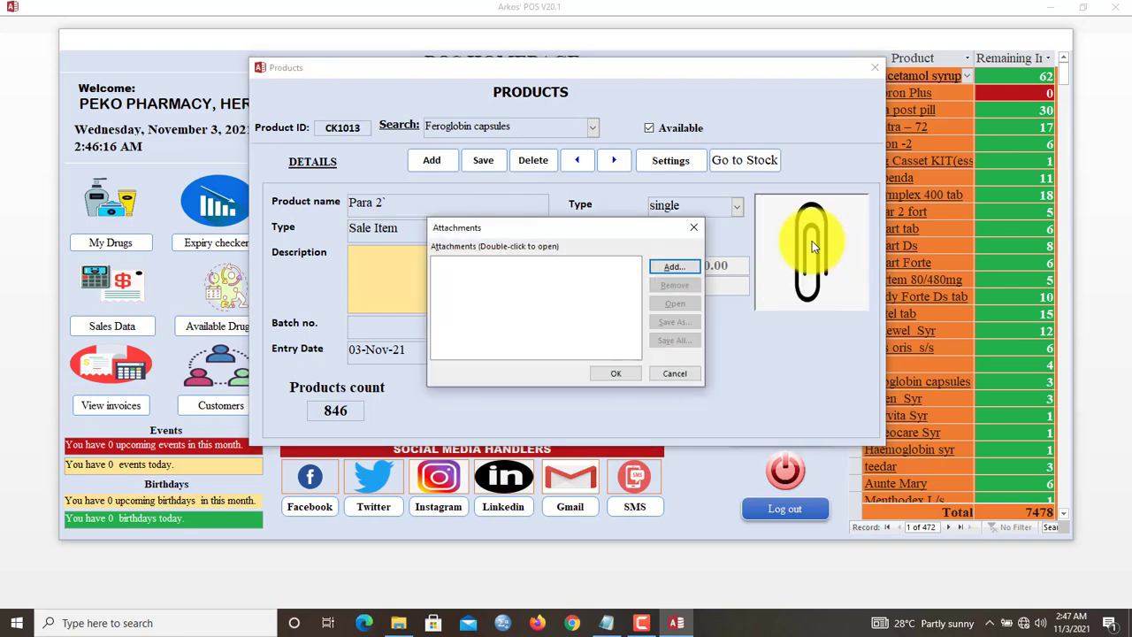
pyautogui.click(690, 229)
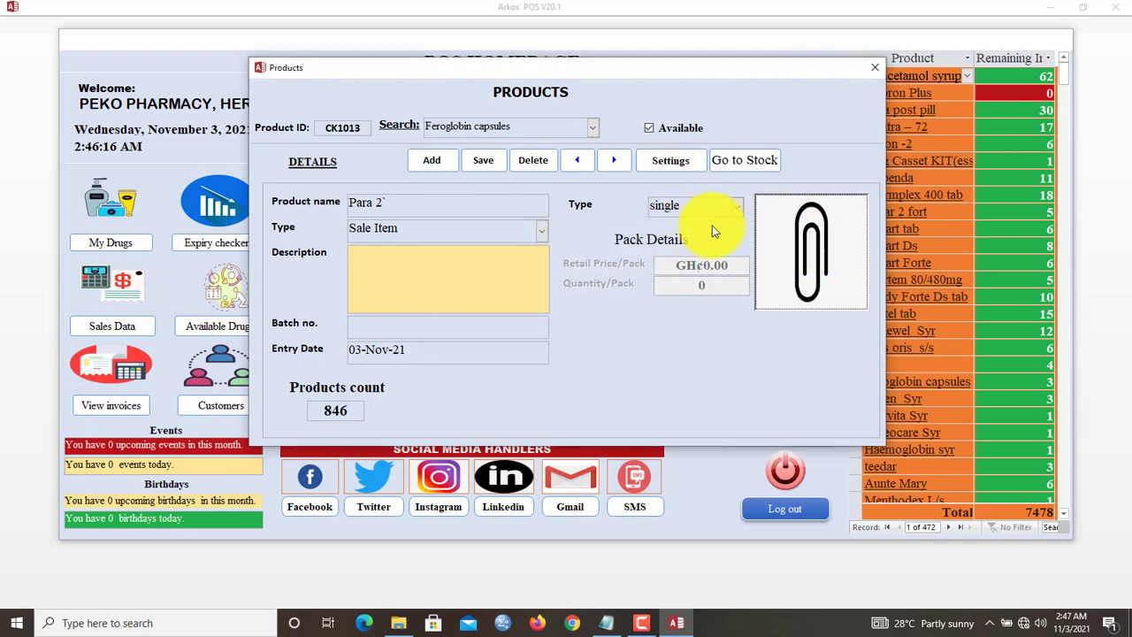
pyautogui.click(479, 159)
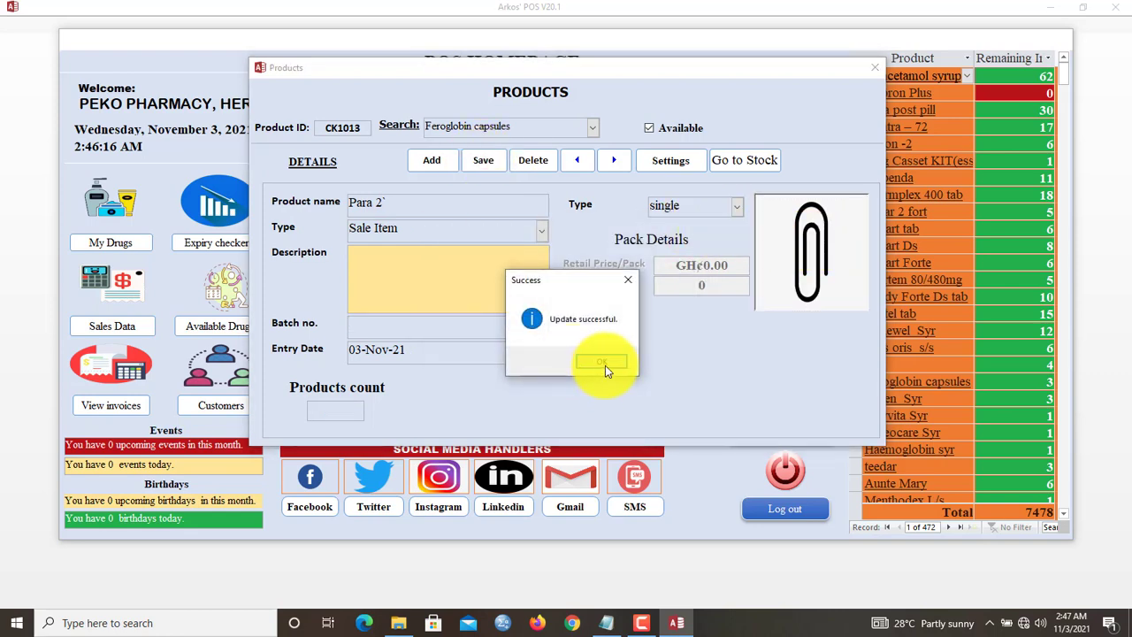
pyautogui.click(603, 363)
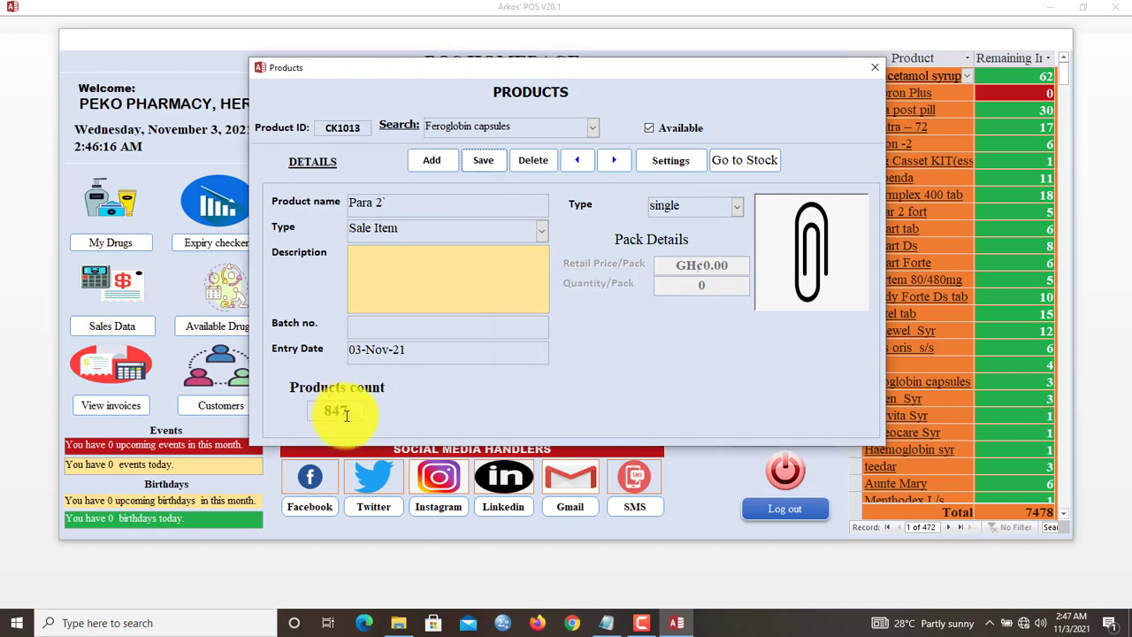
pyautogui.click(770, 166)
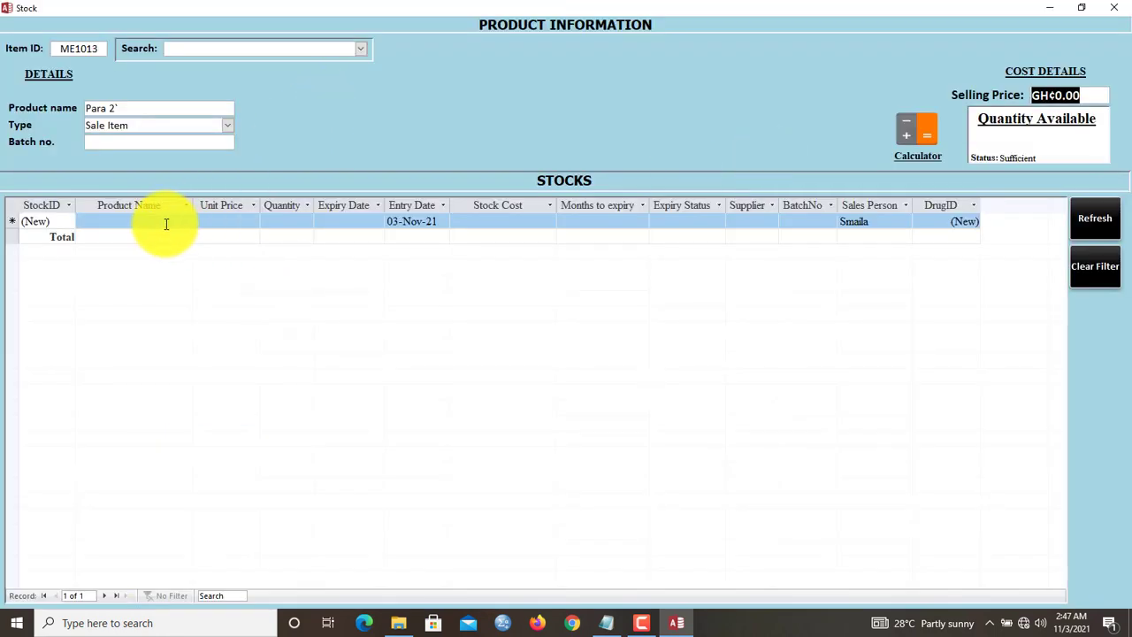
# - Add a stock row for Para 2` with unit price 1 and quantity 90
pyautogui.click(163, 222)
pyautogui.write('para ')
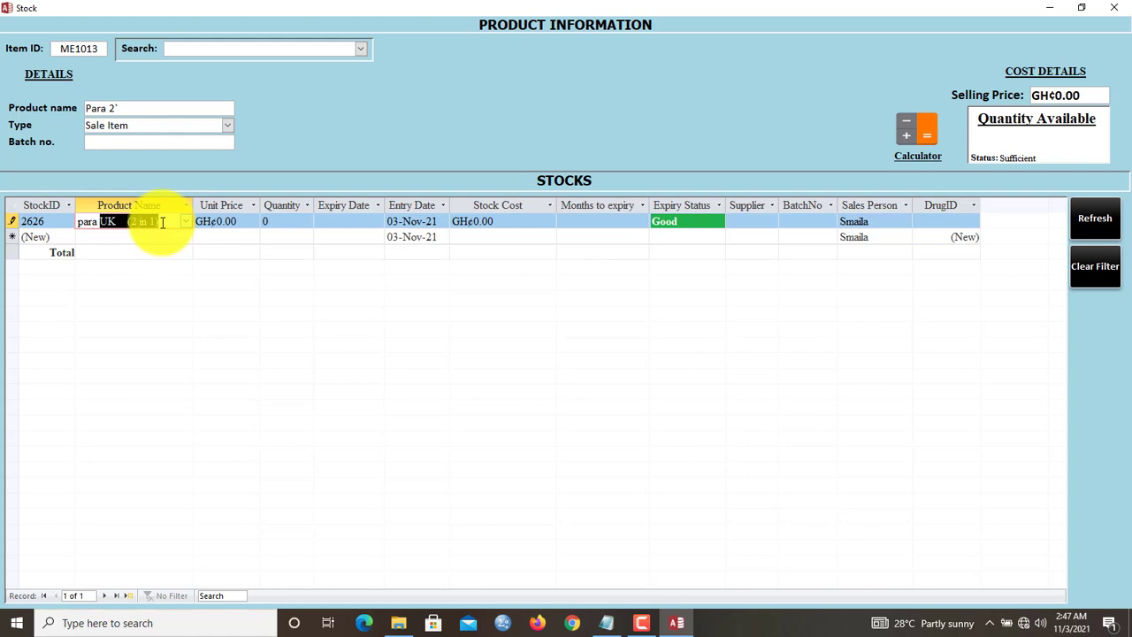
pyautogui.write('2')
pyautogui.press('Tab')
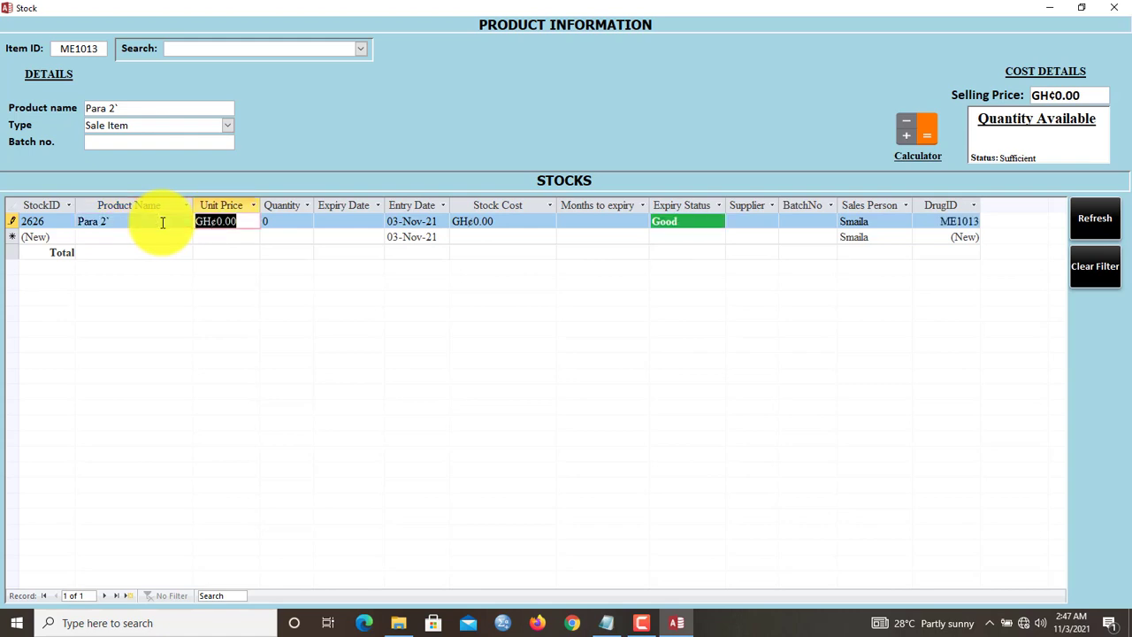
pyautogui.write('1')
pyautogui.press('Tab')
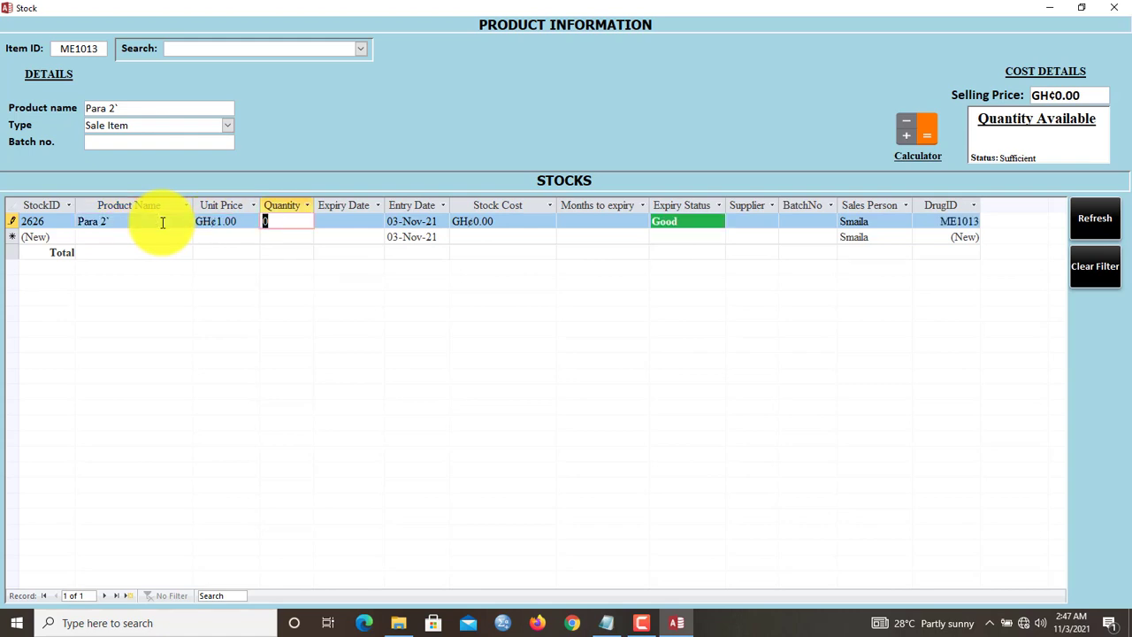
pyautogui.write('90')
pyautogui.press('Tab')
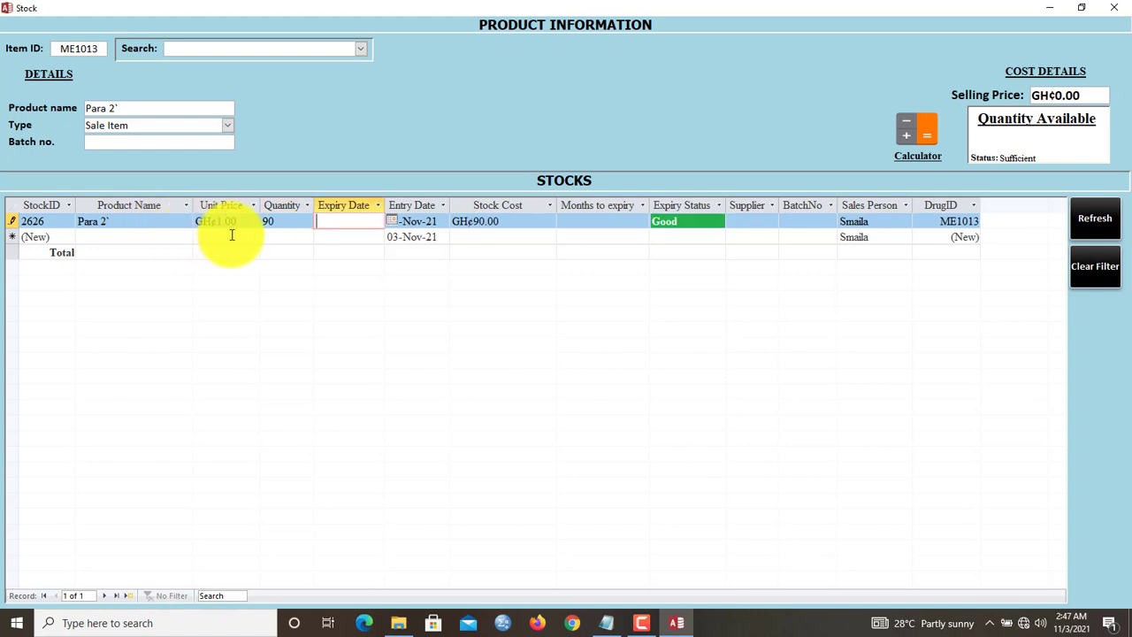
# - Set the expiry date to 22-Jun-22, fixing the mistyped year, and refresh the stock totals
pyautogui.write('120-jun')
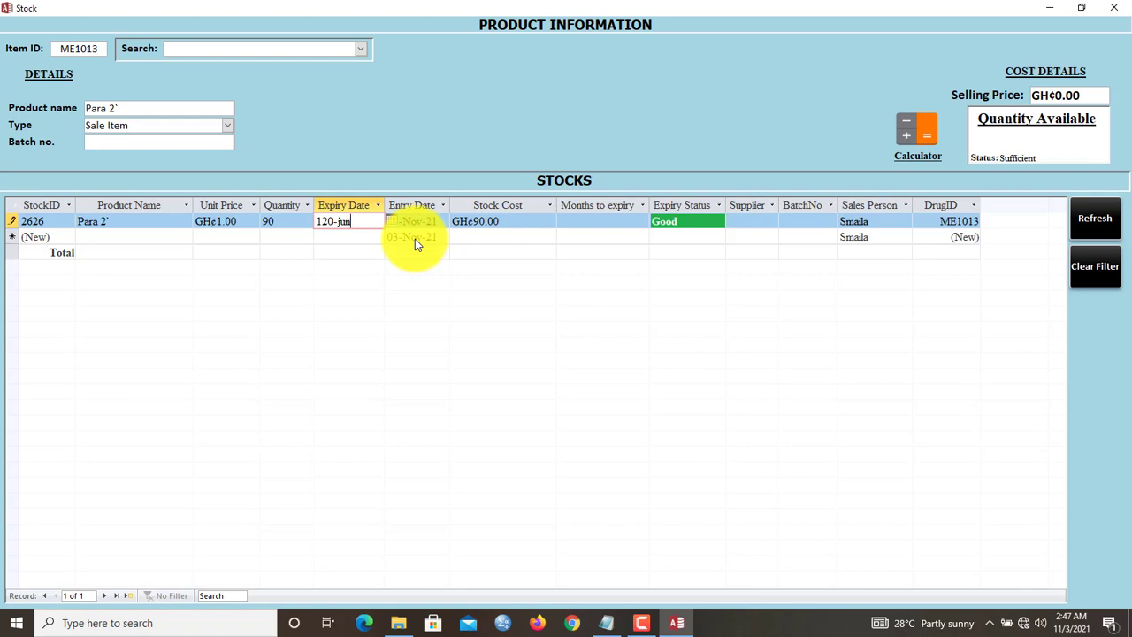
pyautogui.write('-22')
pyautogui.press('Tab')
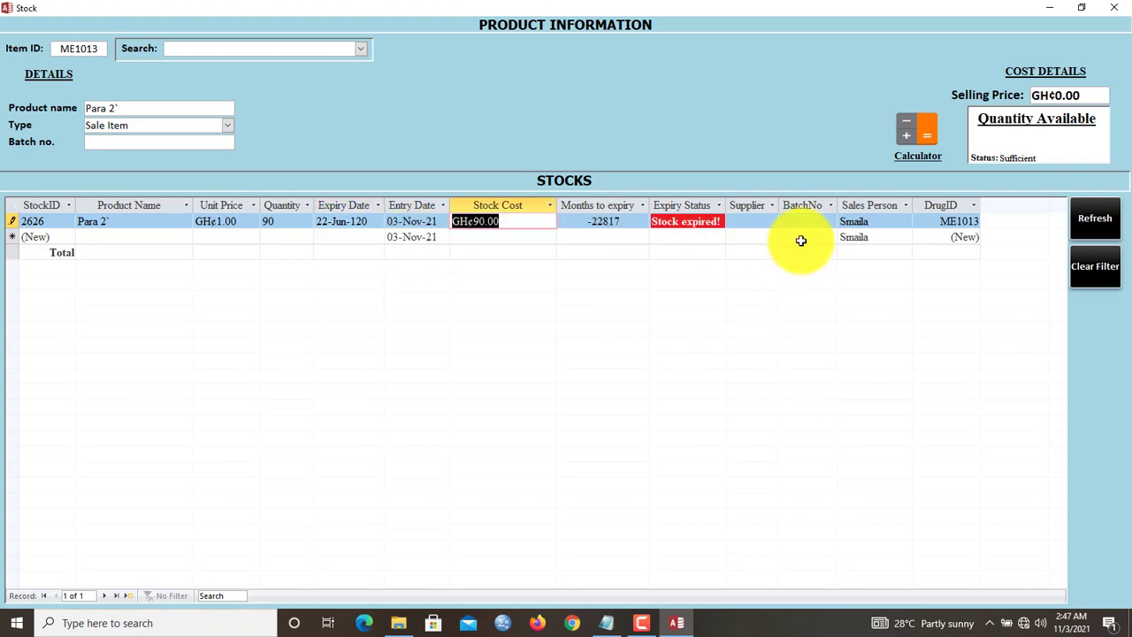
pyautogui.doubleClick(359, 221)
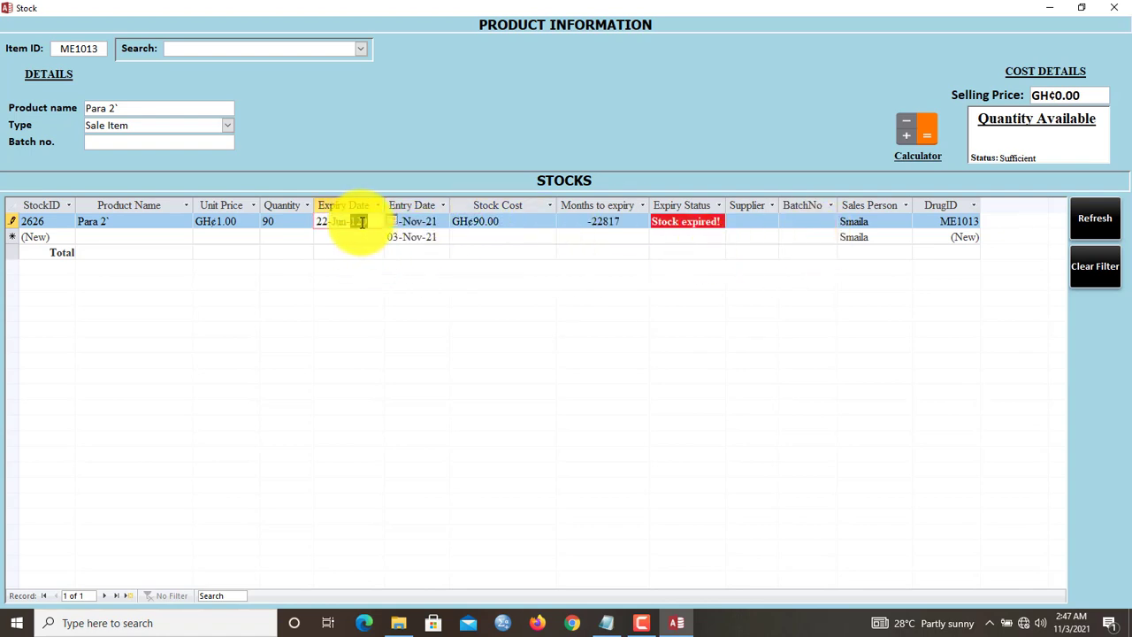
pyautogui.press('Tab')
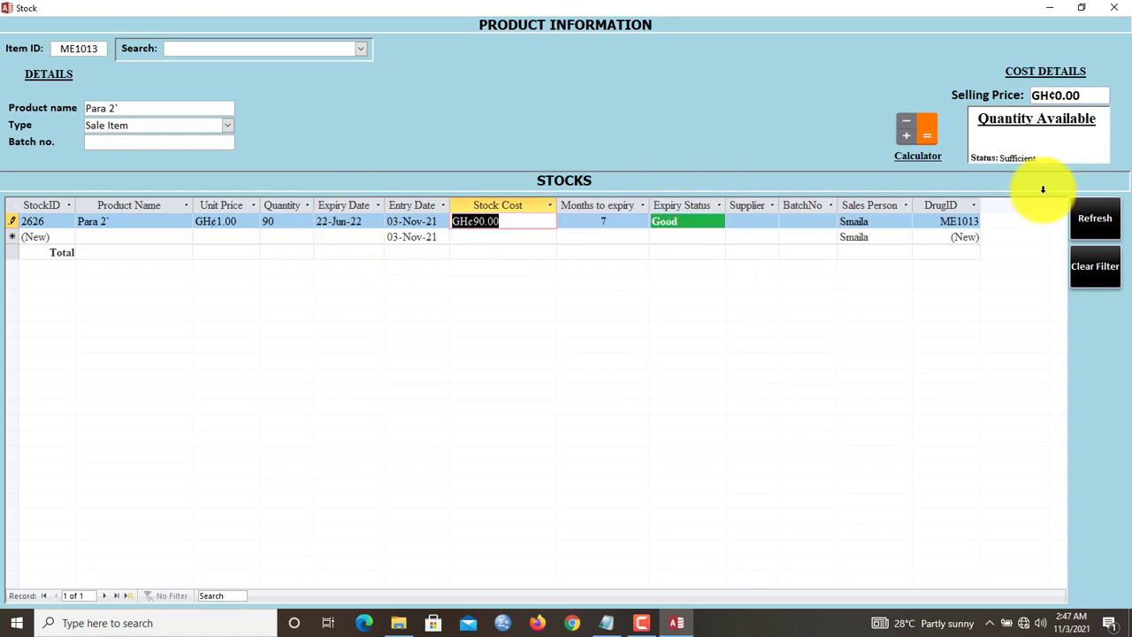
pyautogui.click(1085, 232)
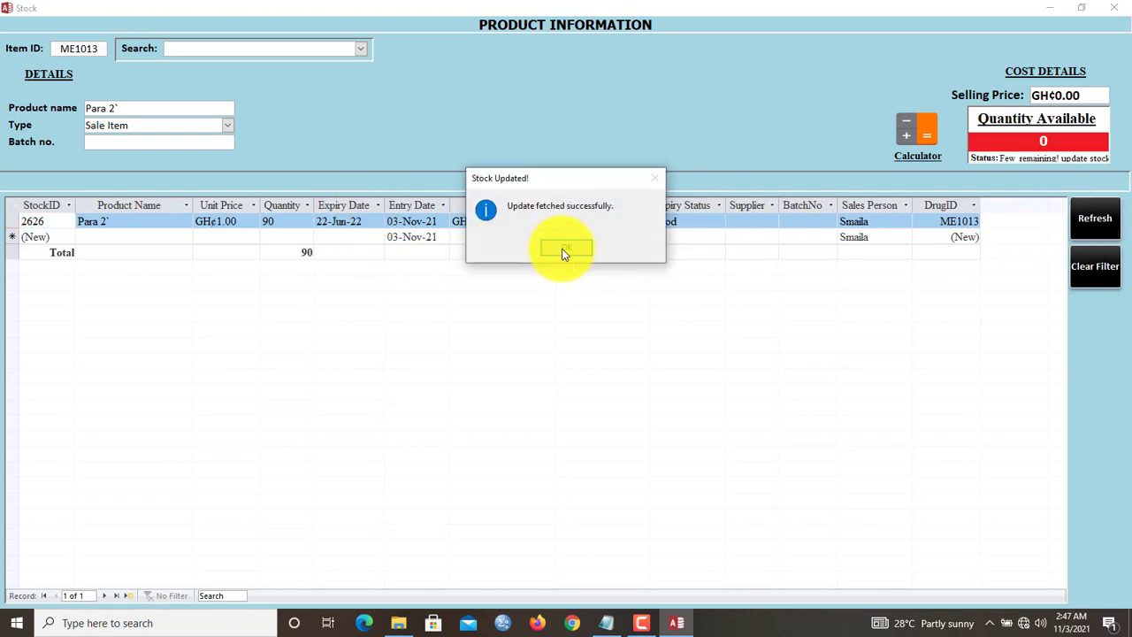
pyautogui.click(563, 251)
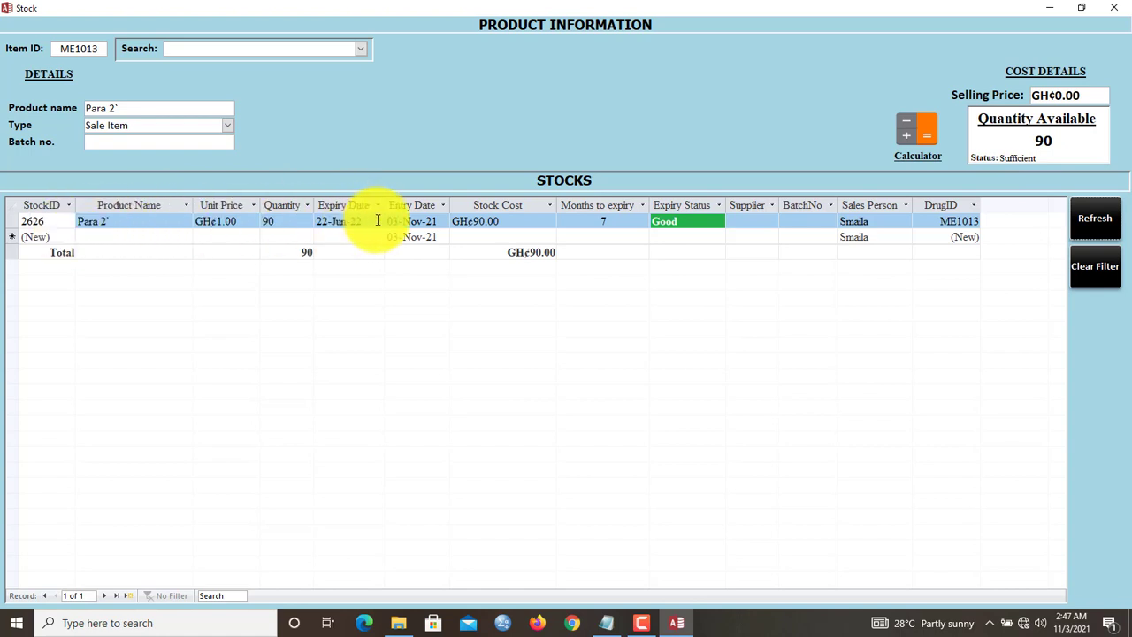
# - Change the Para 2` selling price to 1.5 and refresh to save it
pyautogui.click(1080, 97)
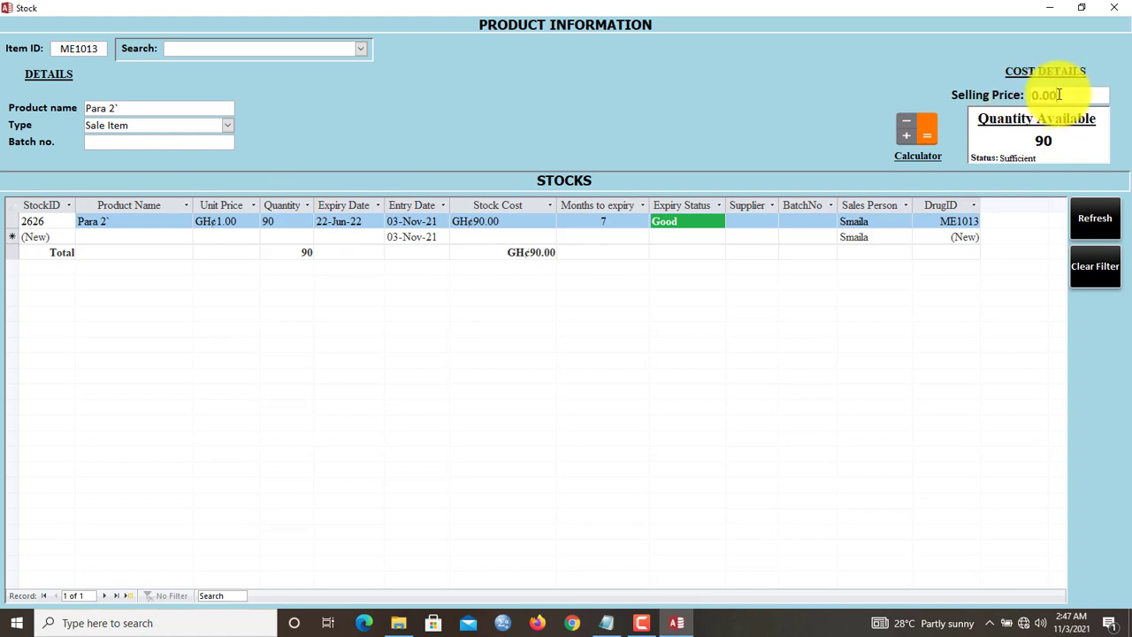
pyautogui.moveTo(1058, 95); pyautogui.dragTo(1031, 94)
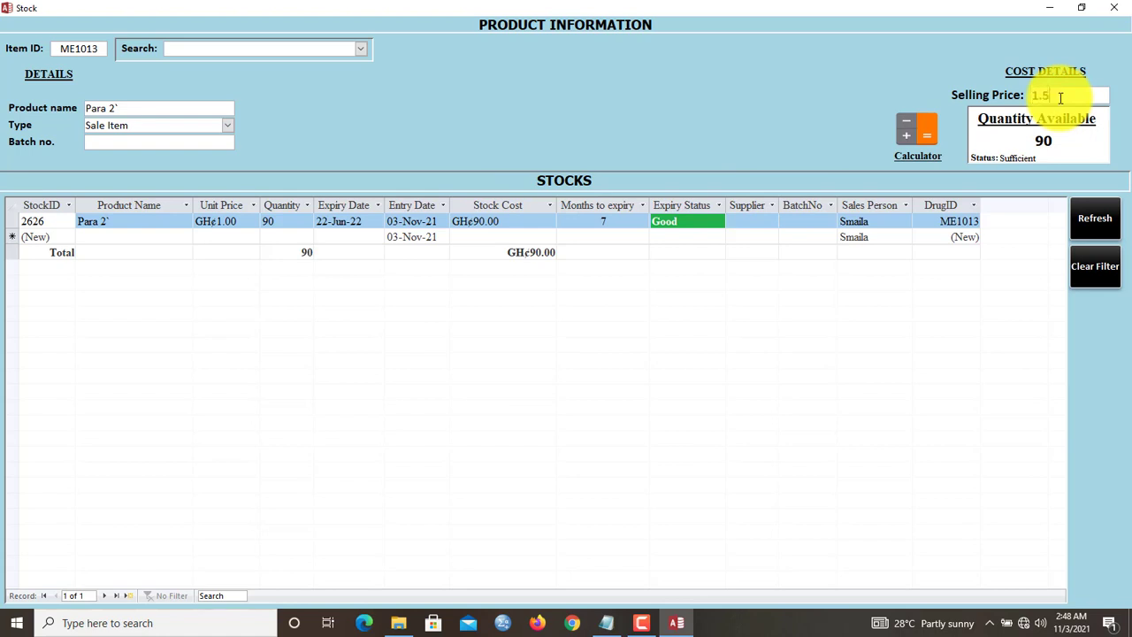
pyautogui.click(1094, 218)
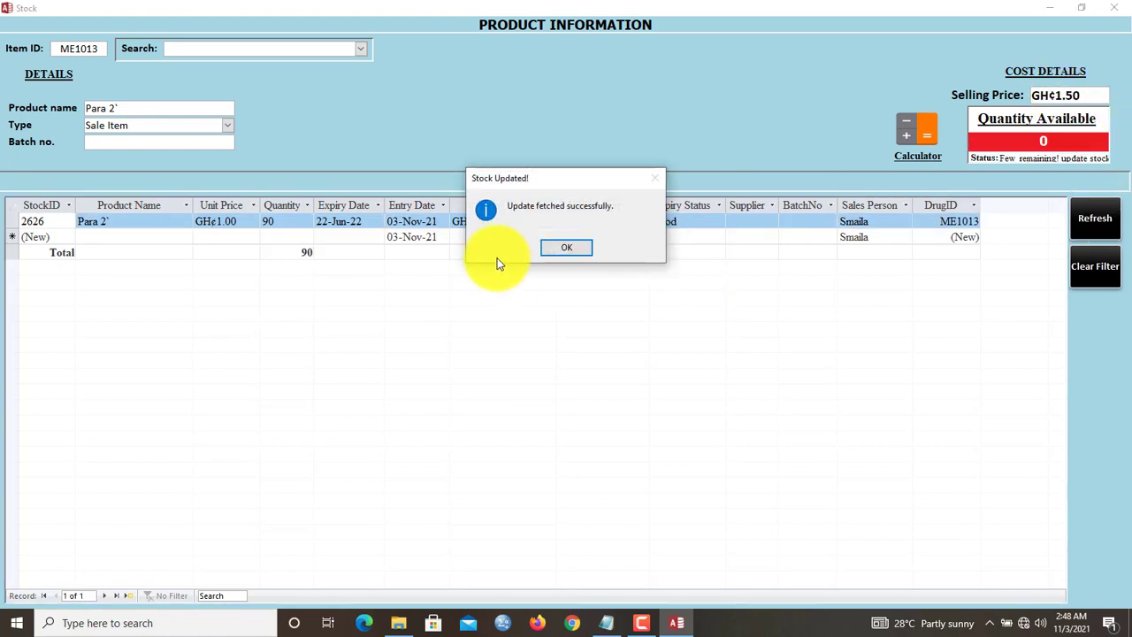
pyautogui.click(573, 252)
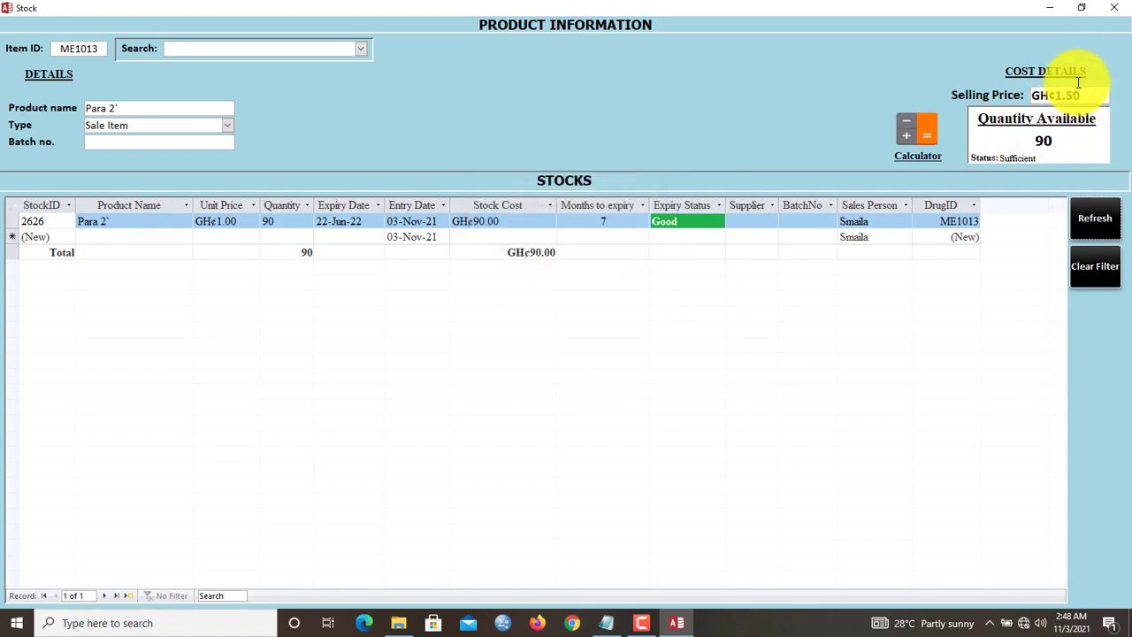
pyautogui.moveTo(1050, 93); pyautogui.dragTo(1031, 95)
# - Close the Stock and Products forms, sync the homepage, and browse the product list
pyautogui.click(1114, 7)
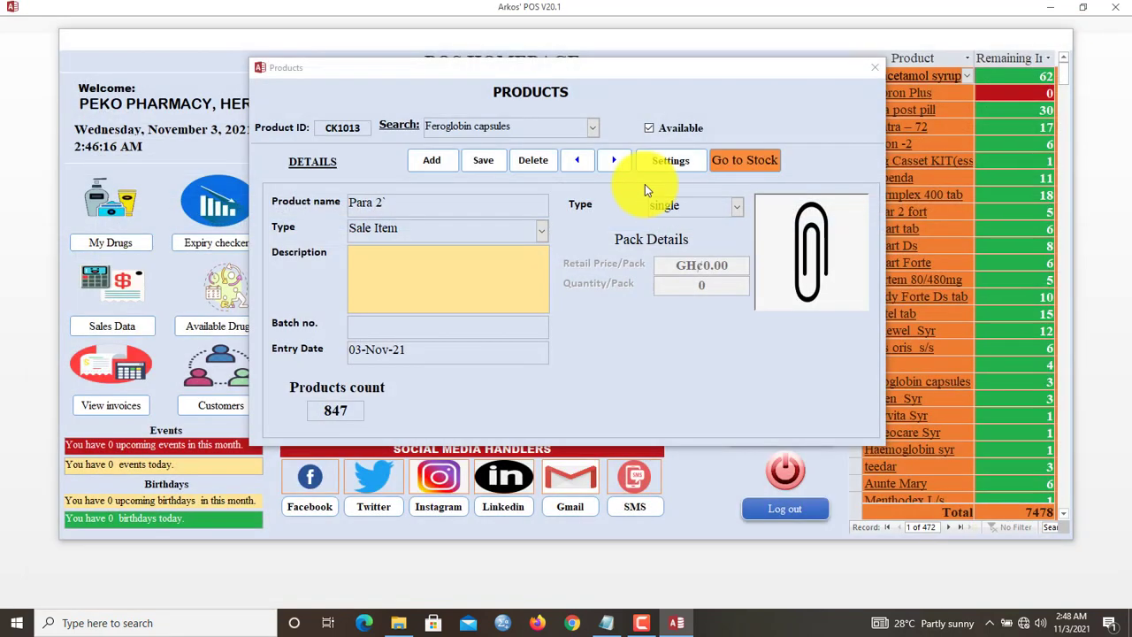
pyautogui.click(878, 65)
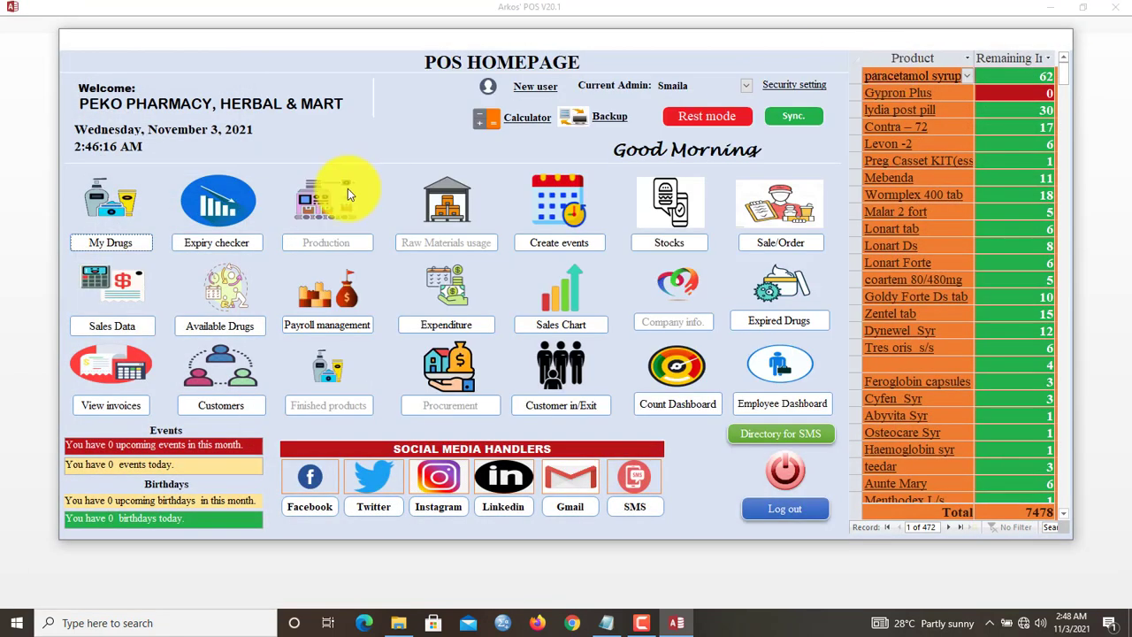
pyautogui.click(787, 118)
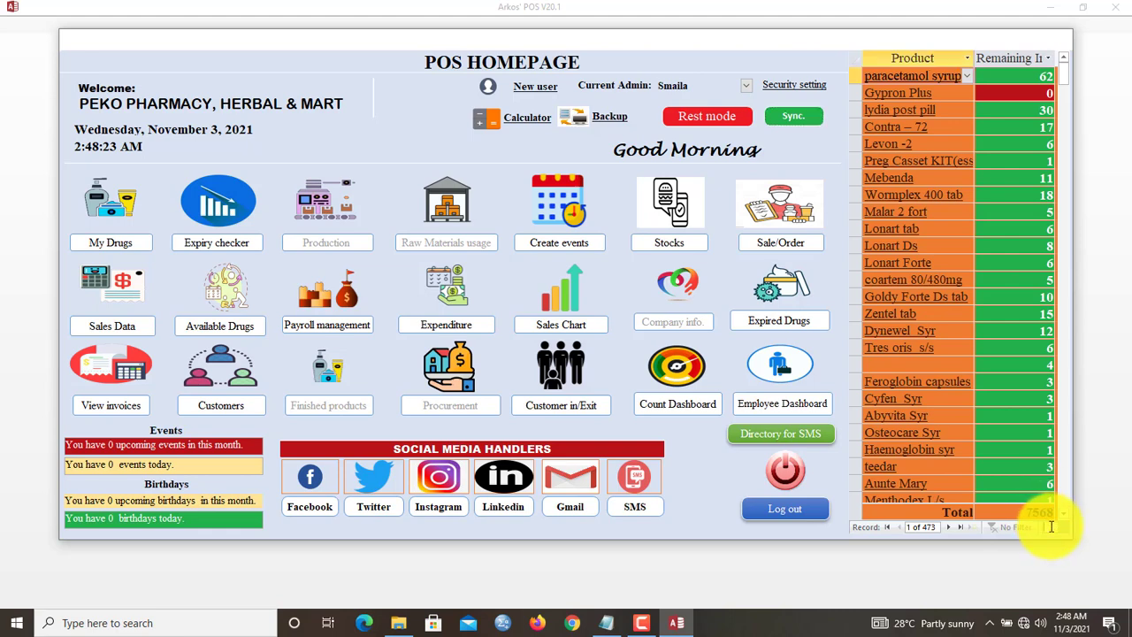
pyautogui.press('Return')
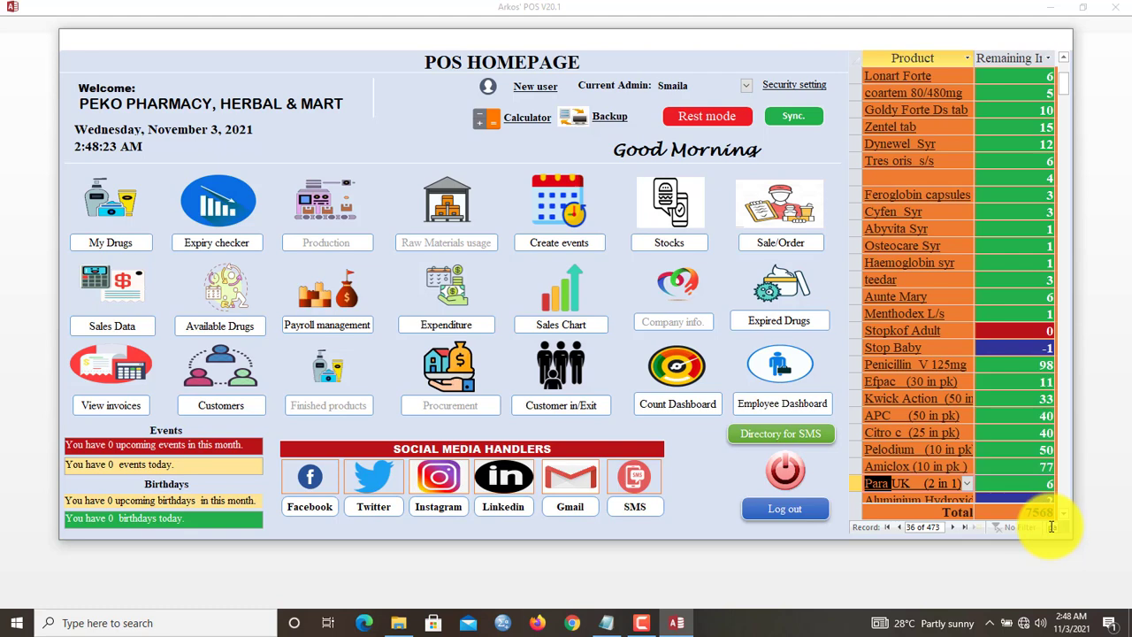
pyautogui.click(1065, 515)
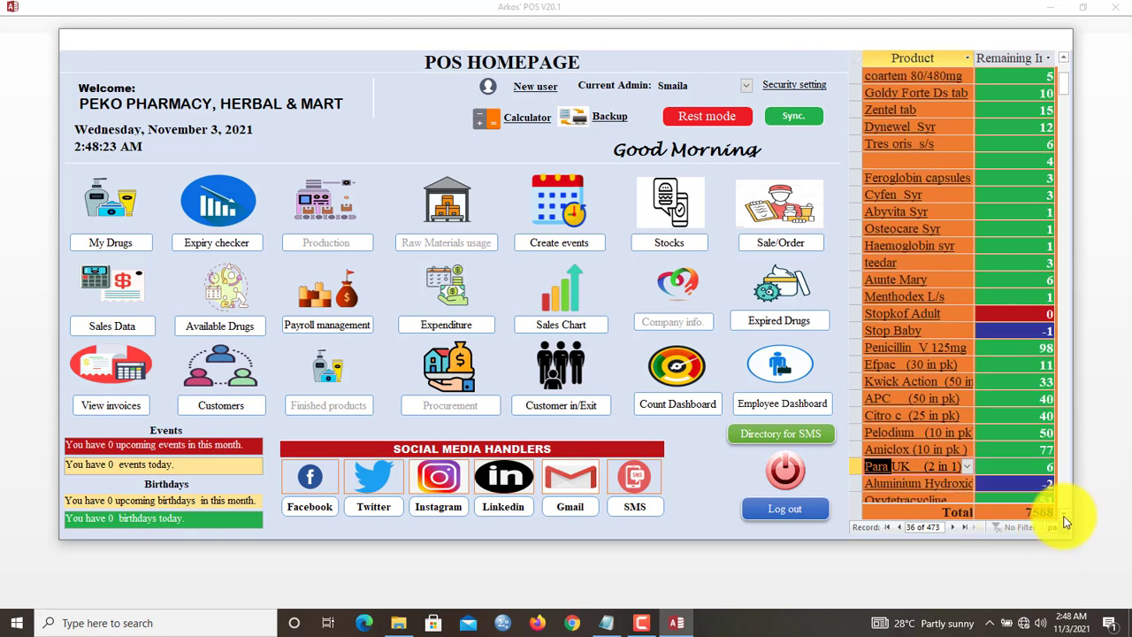
pyautogui.scroll(-5, 1065, 518)
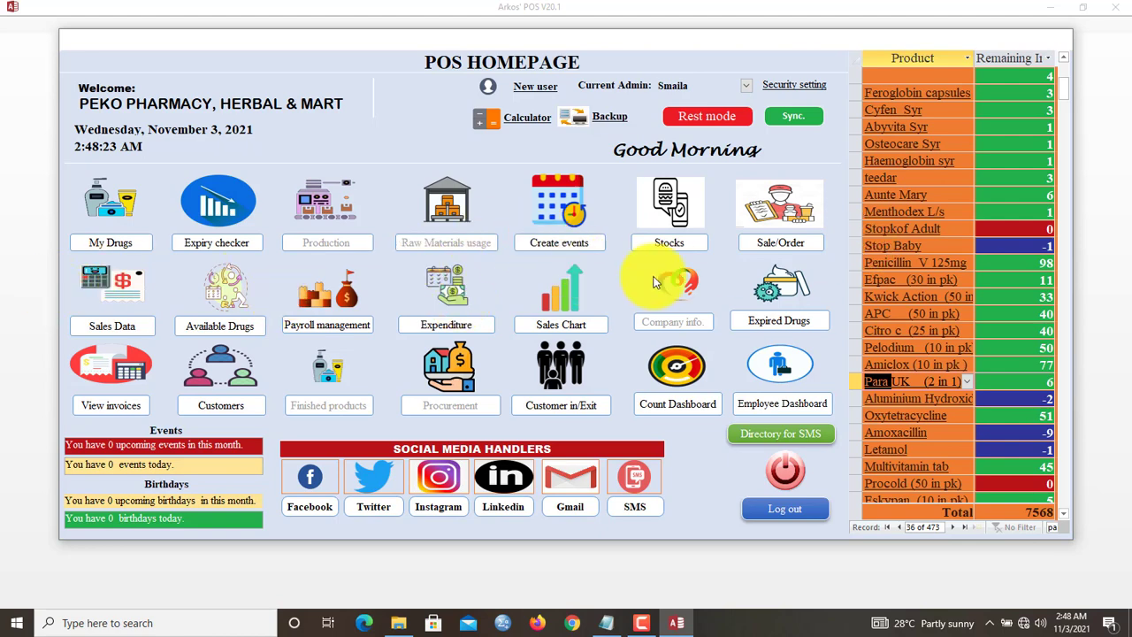
pyautogui.moveTo(715, 46); pyautogui.dragTo(729, 43)
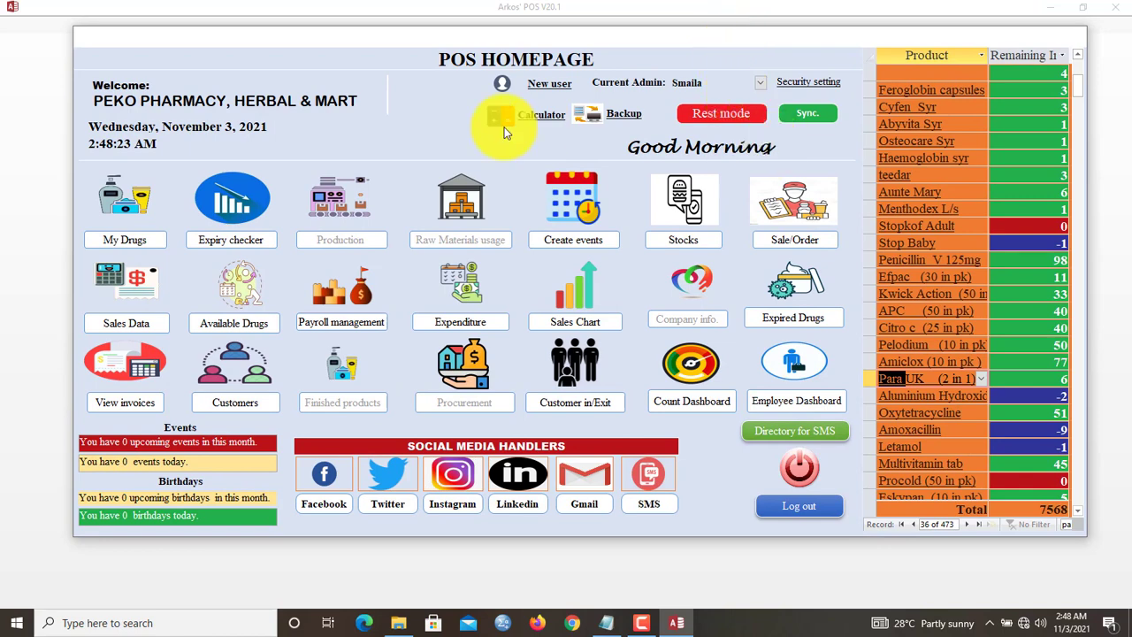
# - Open Product Sales and start a new sale of 2 Para 2`
pyautogui.click(790, 246)
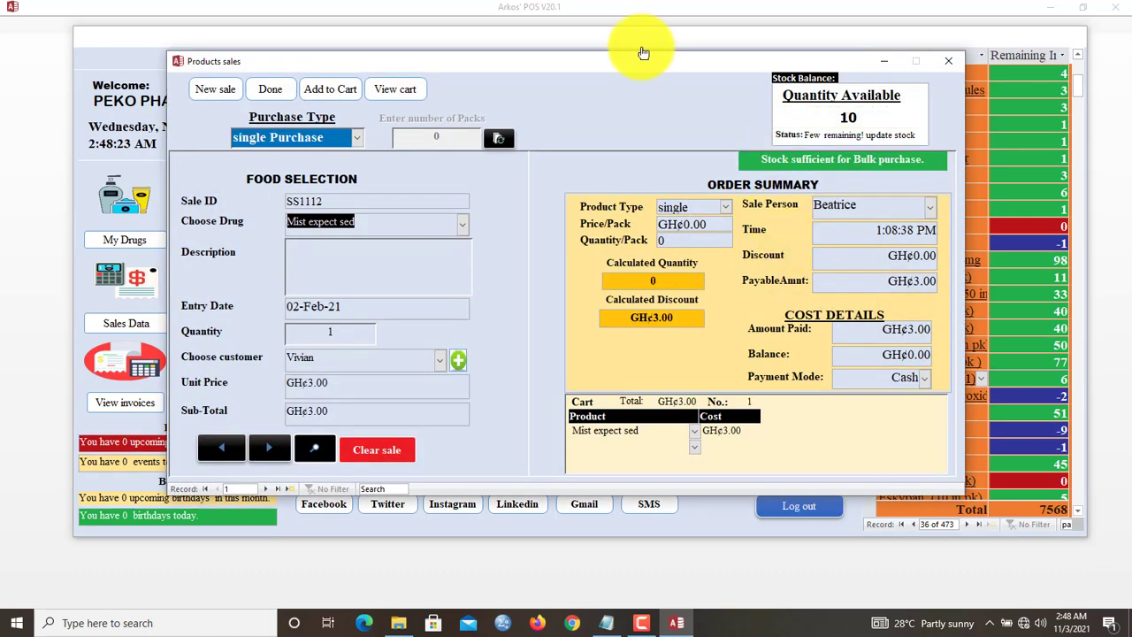
pyautogui.moveTo(641, 62)
pyautogui.mouseDown()
pyautogui.moveTo(599, 51)
pyautogui.moveTo(624, 65)
pyautogui.mouseUp()
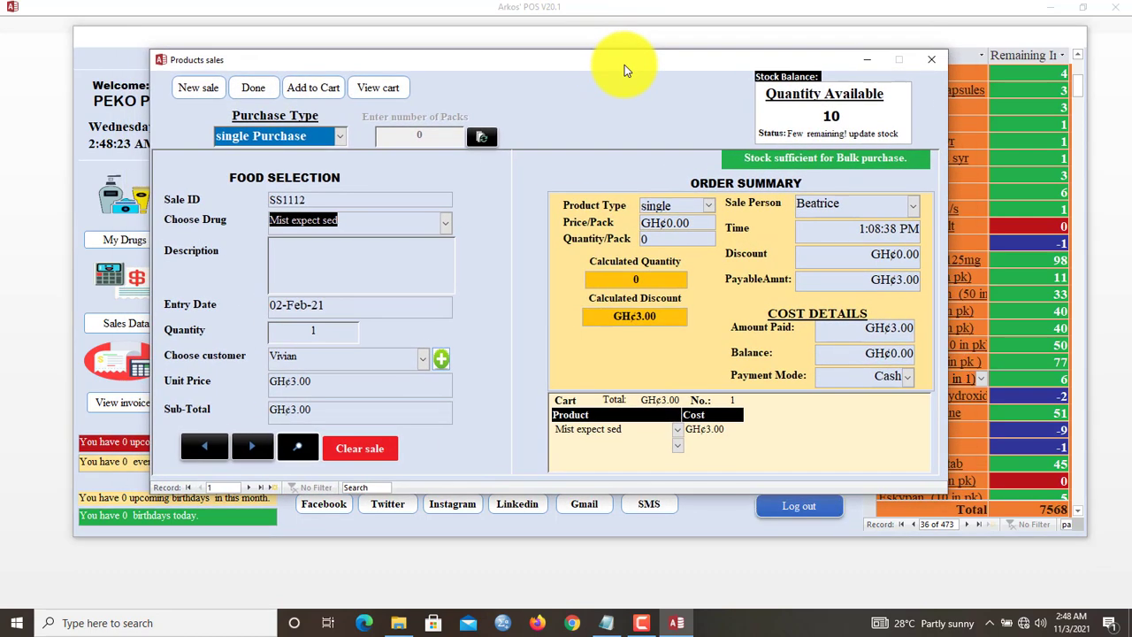
pyautogui.click(207, 93)
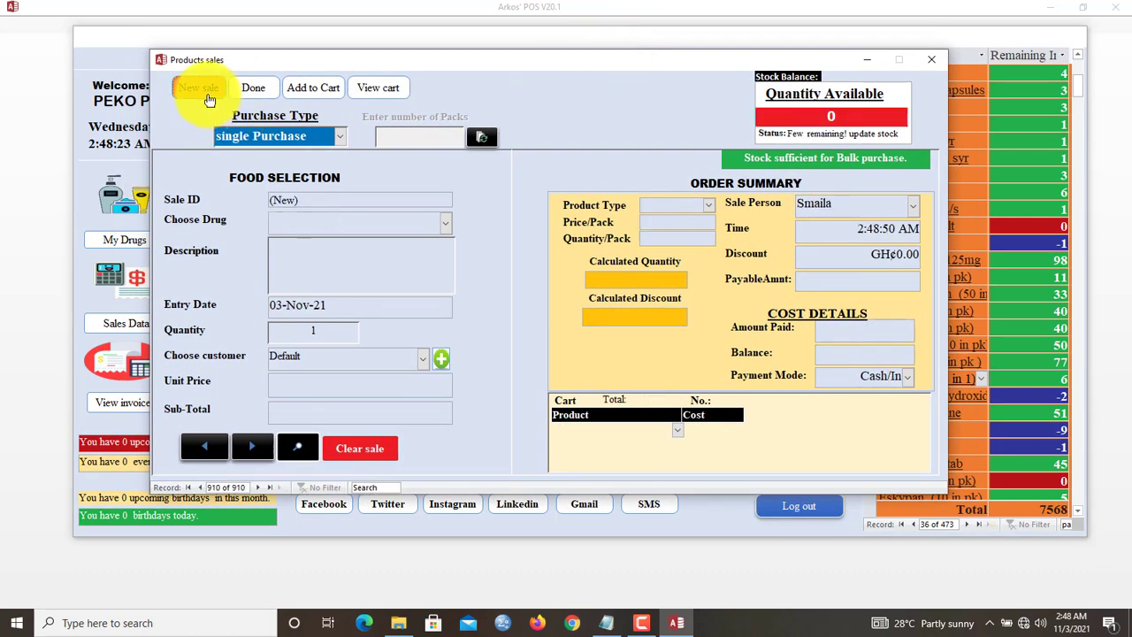
pyautogui.click(445, 228)
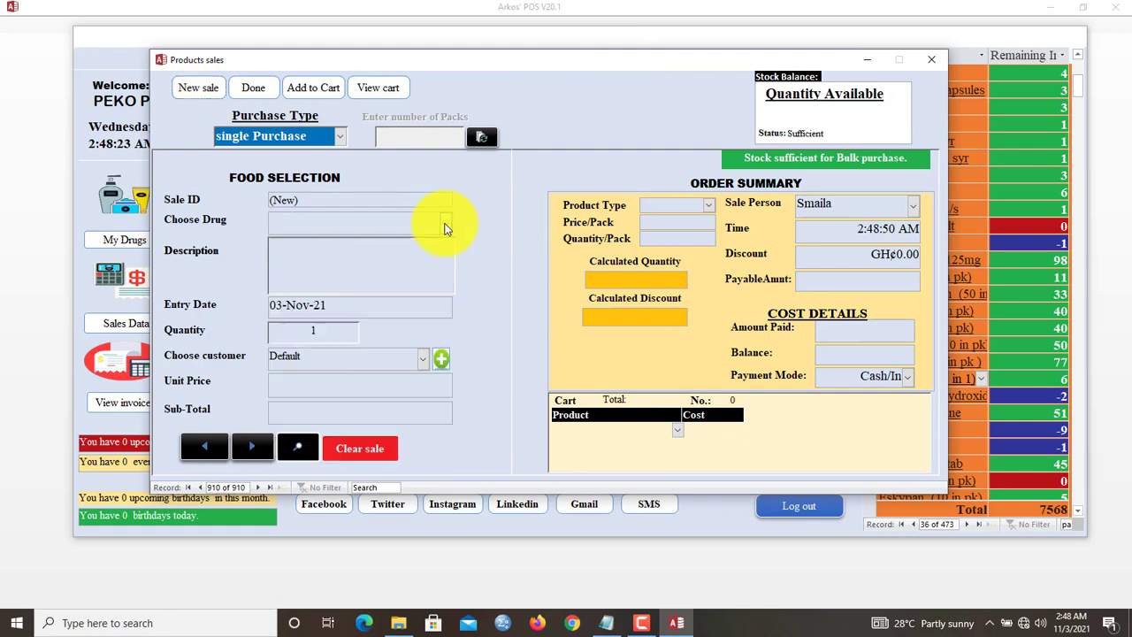
pyautogui.write('para')
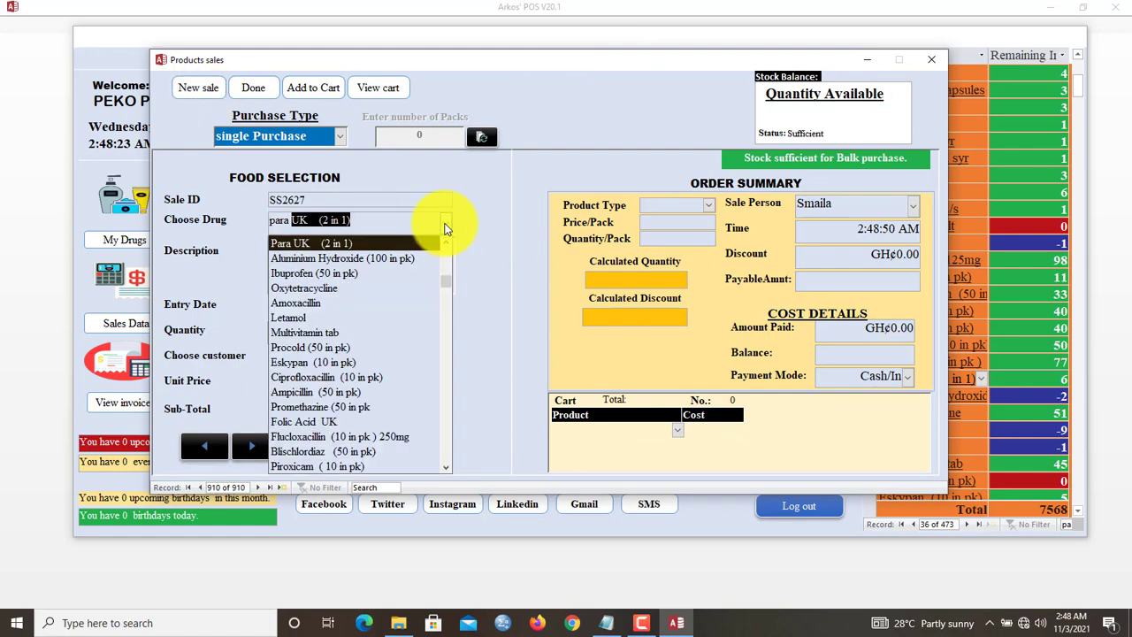
pyautogui.write(' 2')
pyautogui.press('Return')
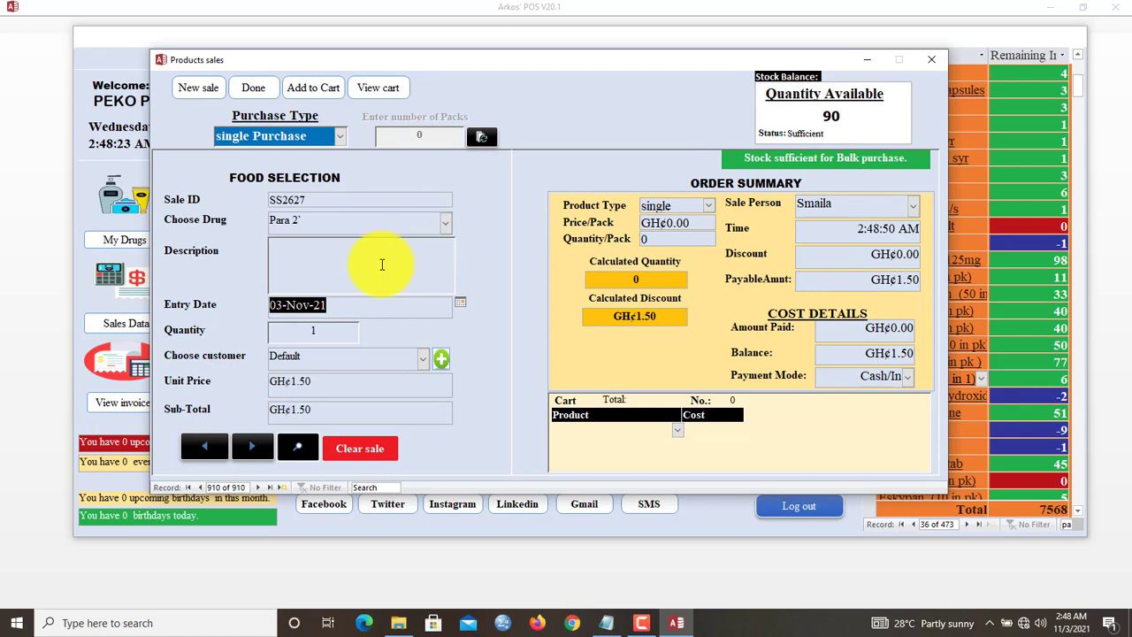
pyautogui.click(382, 264)
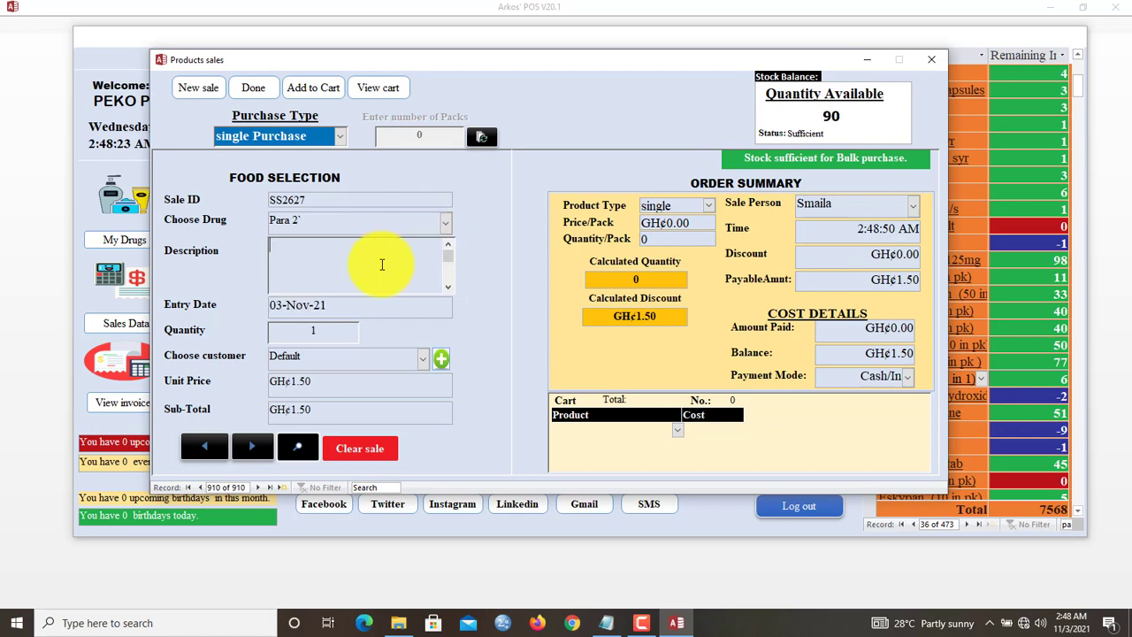
pyautogui.click(344, 326)
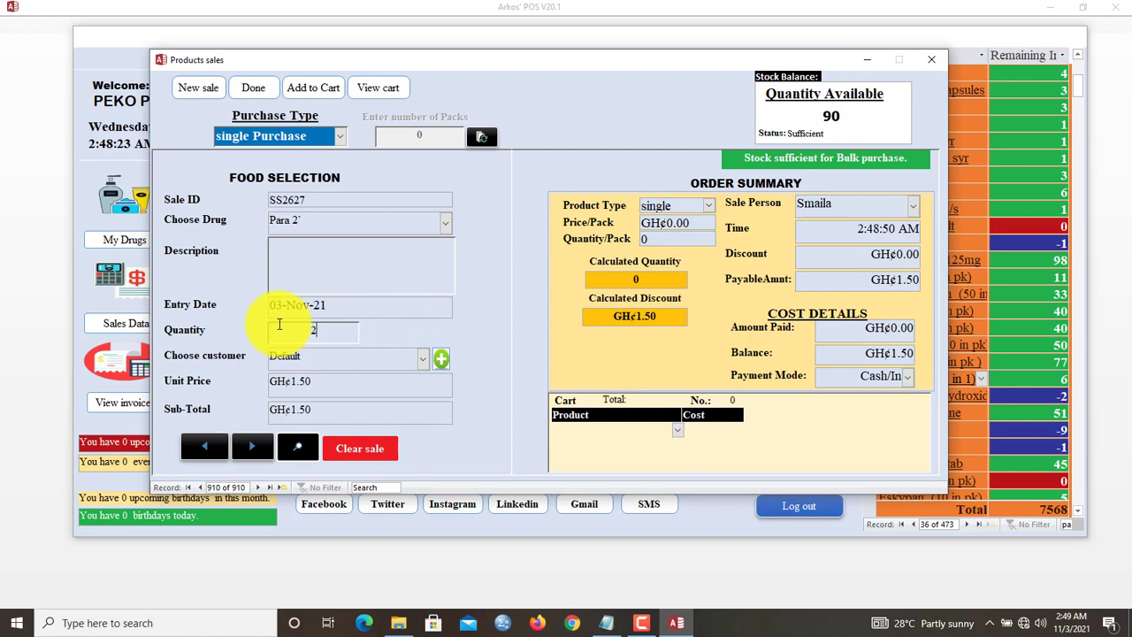
pyautogui.click(279, 325)
pyautogui.write('2')
pyautogui.press('Return')
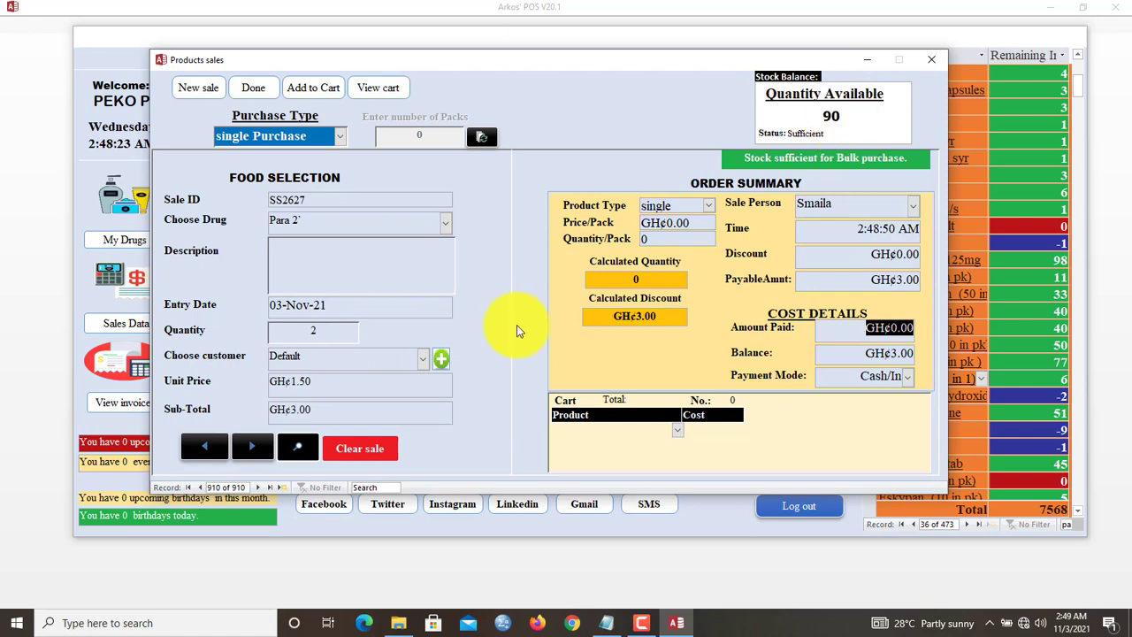
# - Pay GH¢3.00 in full, choose the customer, add to cart, and complete the sale
pyautogui.click(301, 407)
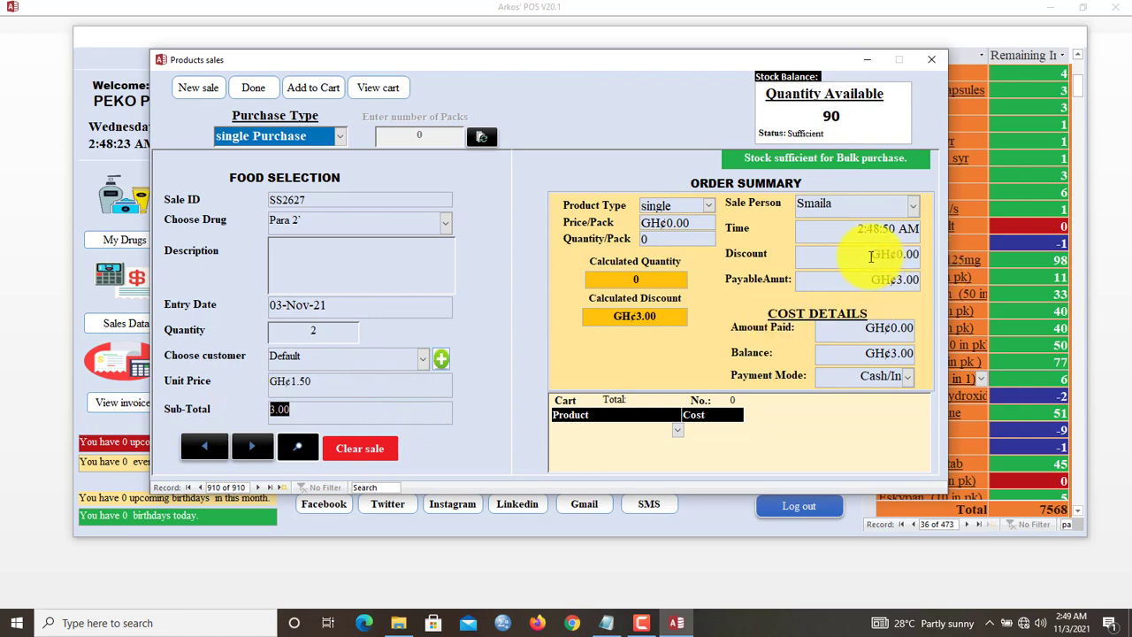
pyautogui.press('Tab')
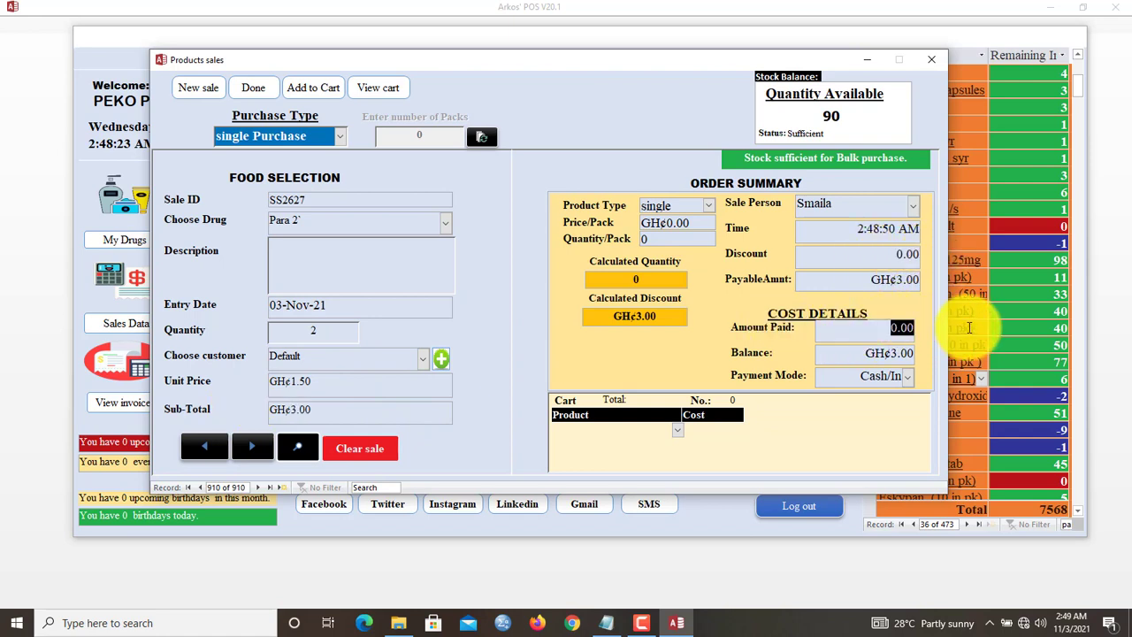
pyautogui.press('Tab')
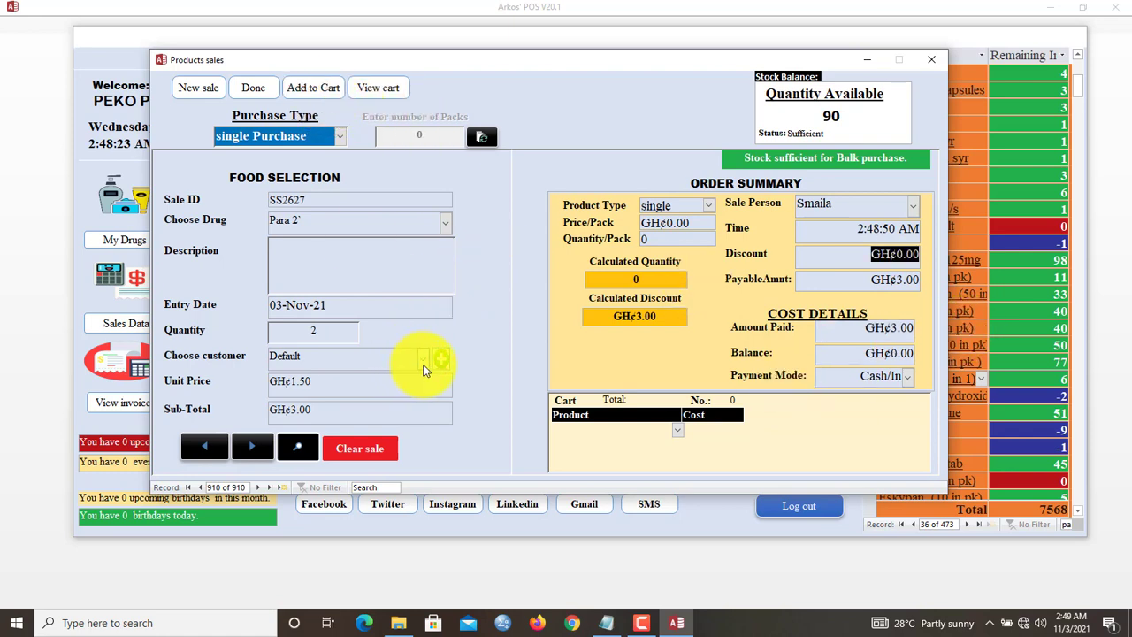
pyautogui.click(423, 361)
pyautogui.click(339, 134)
pyautogui.click(299, 90)
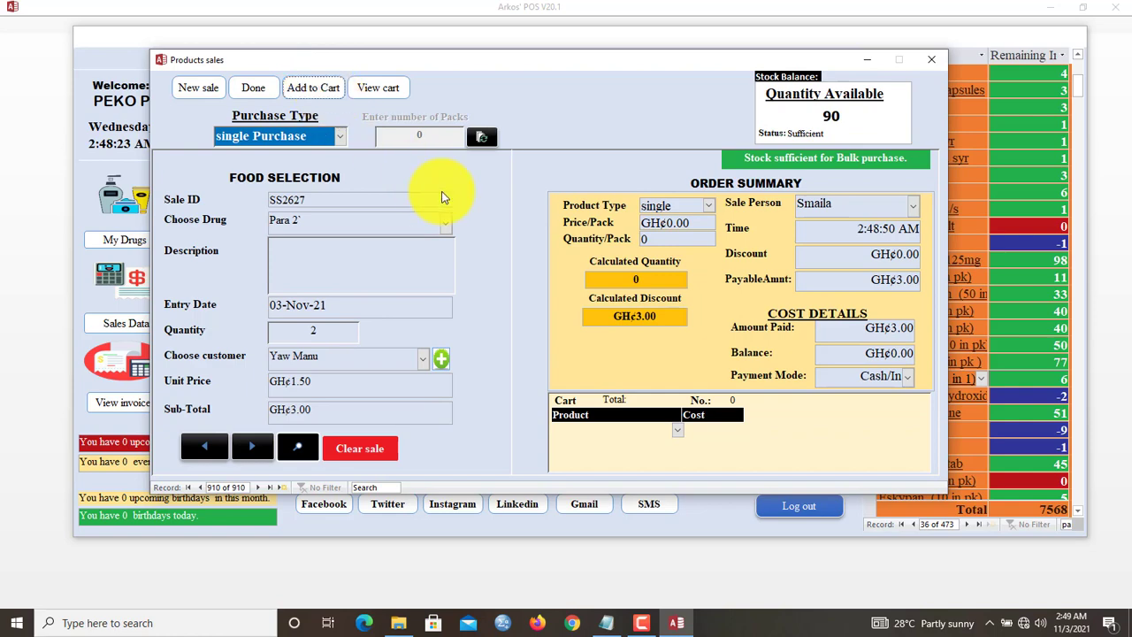
pyautogui.click(253, 88)
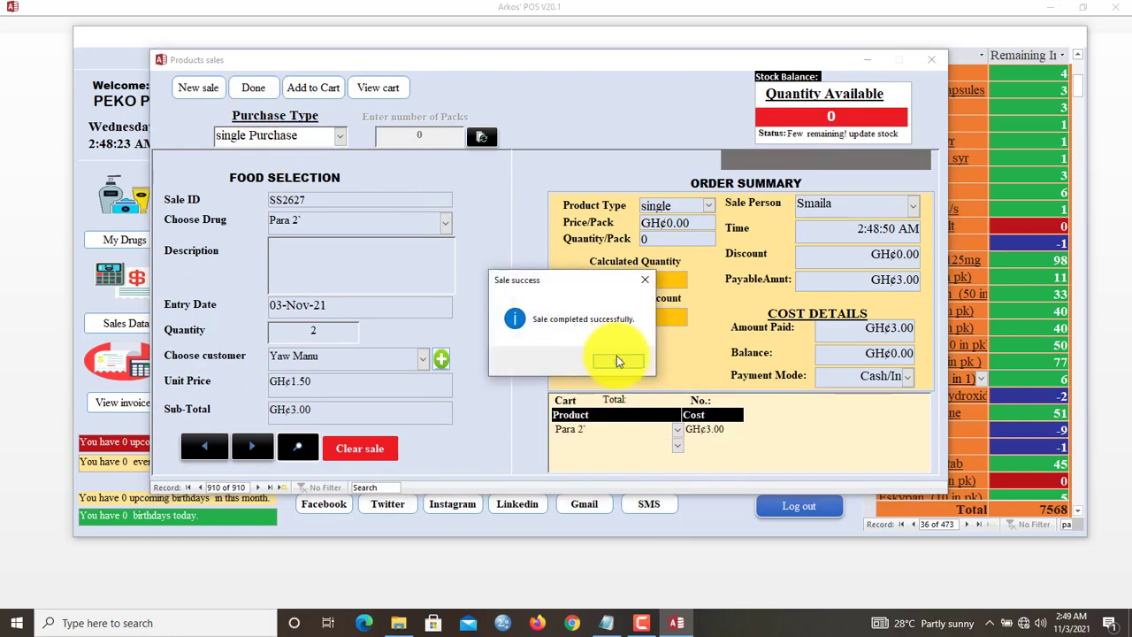
pyautogui.click(617, 361)
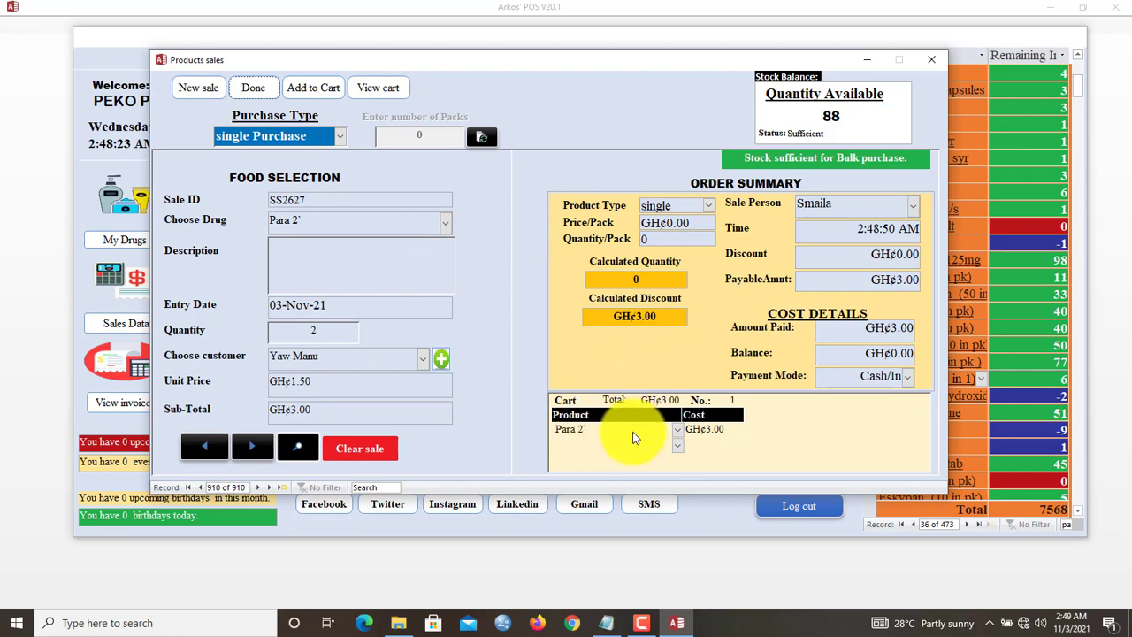
# - Start a new sale of 2 lydia post pill
pyautogui.click(196, 93)
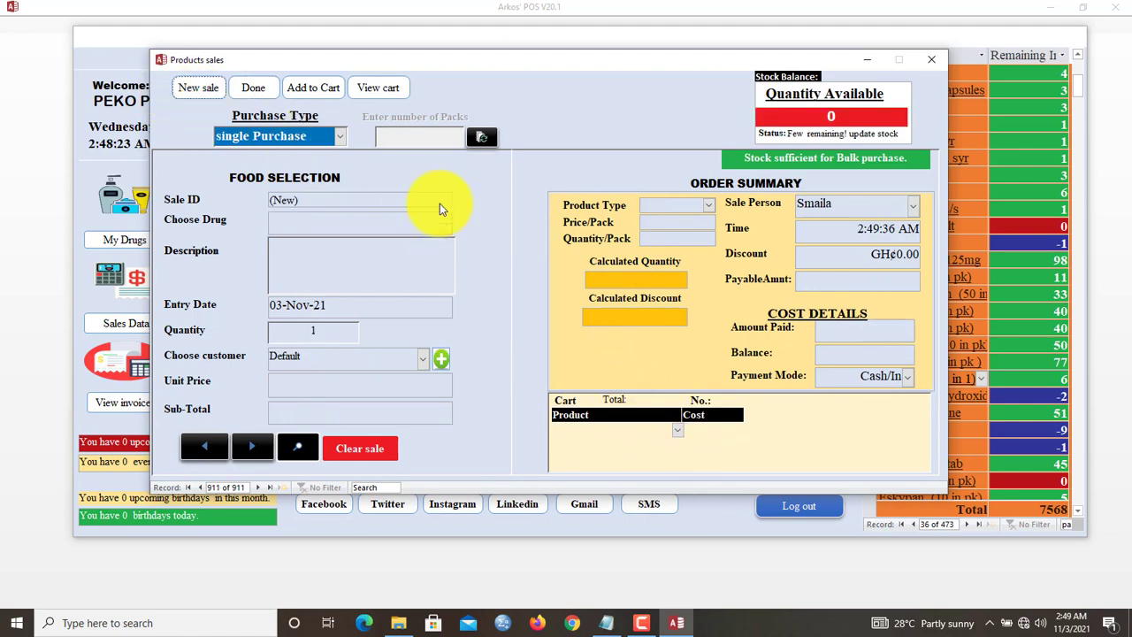
pyautogui.click(447, 224)
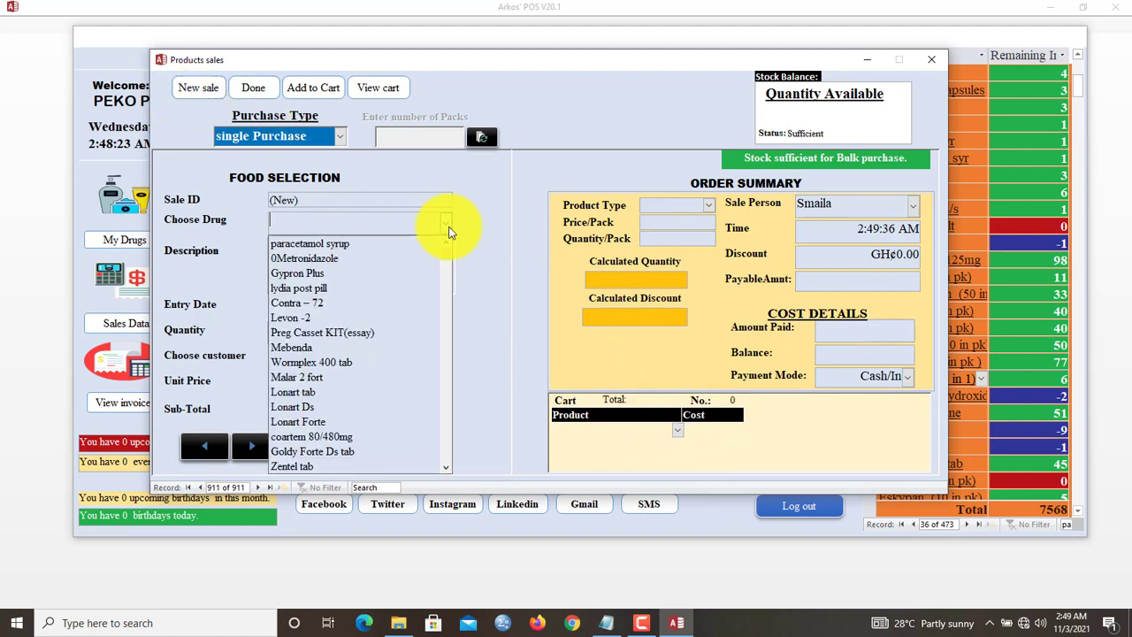
pyautogui.click(342, 287)
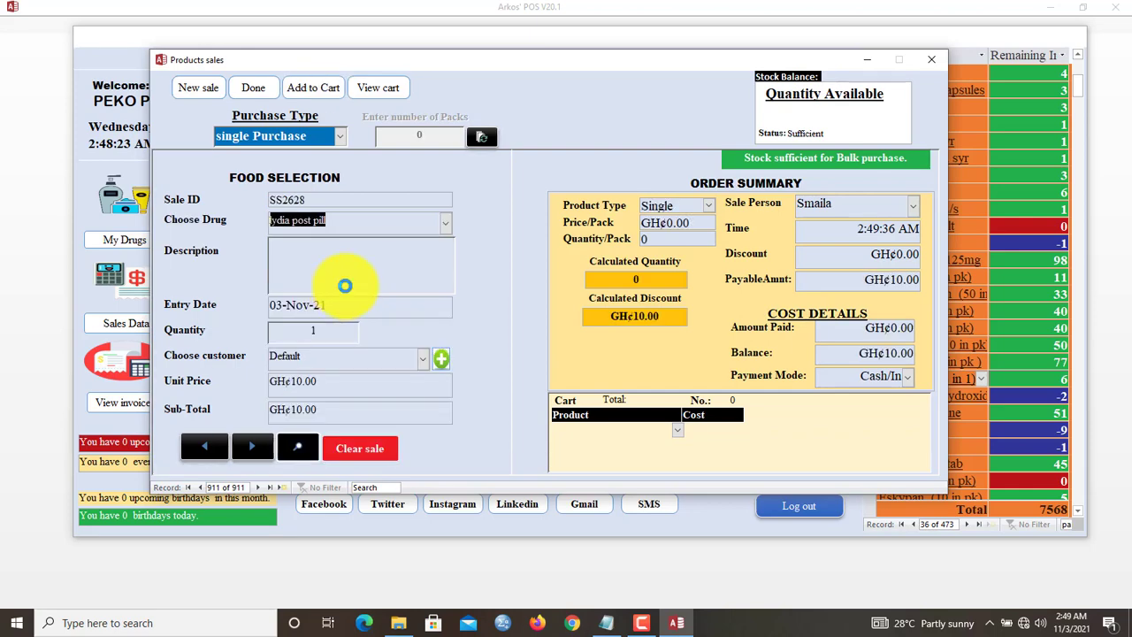
pyautogui.click(329, 330)
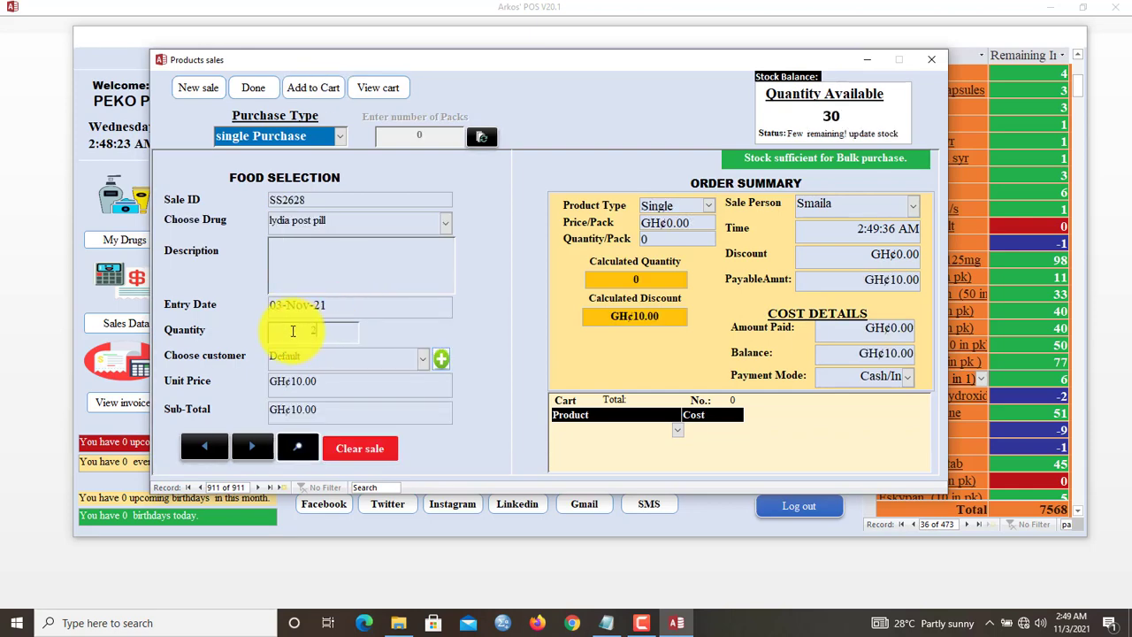
pyautogui.write('2')
pyautogui.press('Return')
# - Choose the same customer, enter GH¢20.00 paid, and complete the sale
pyautogui.click(423, 358)
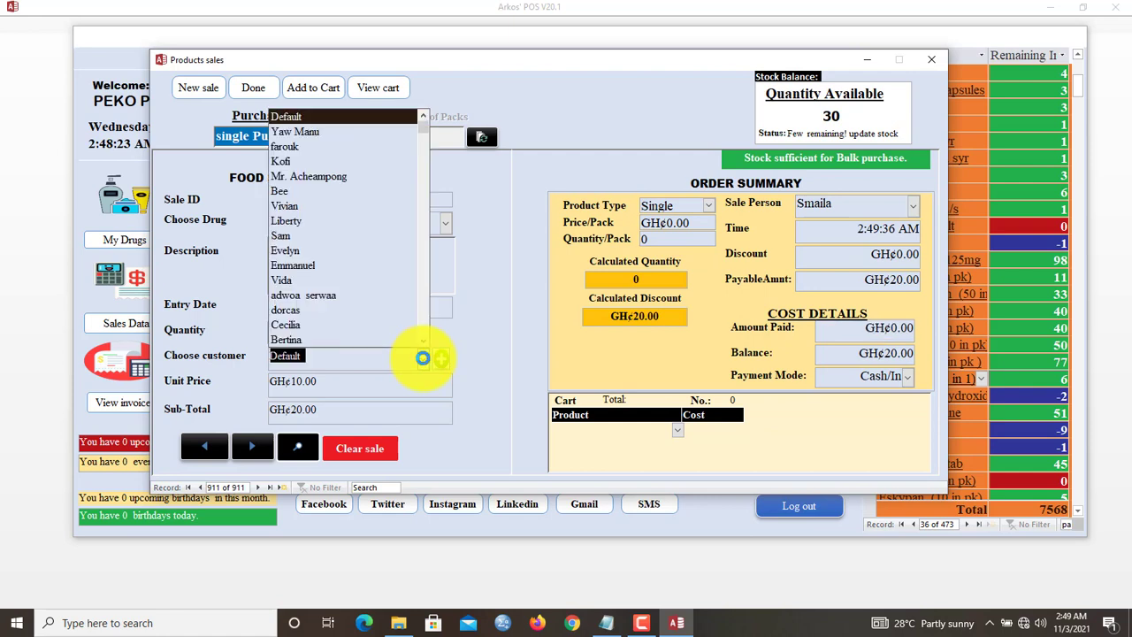
pyautogui.click(362, 130)
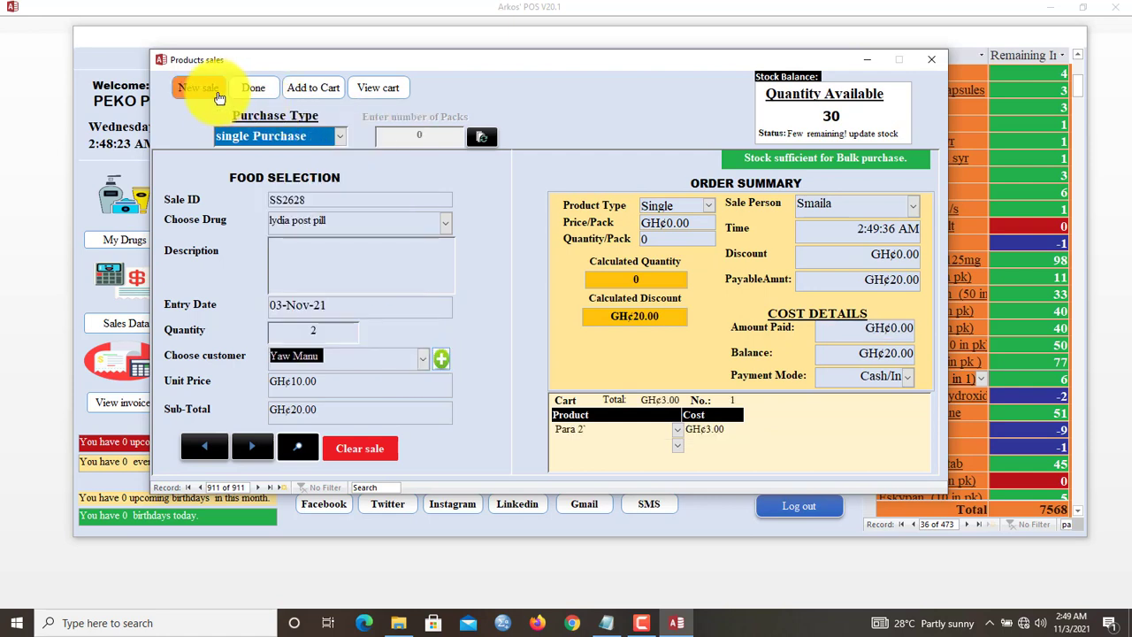
pyautogui.click(250, 92)
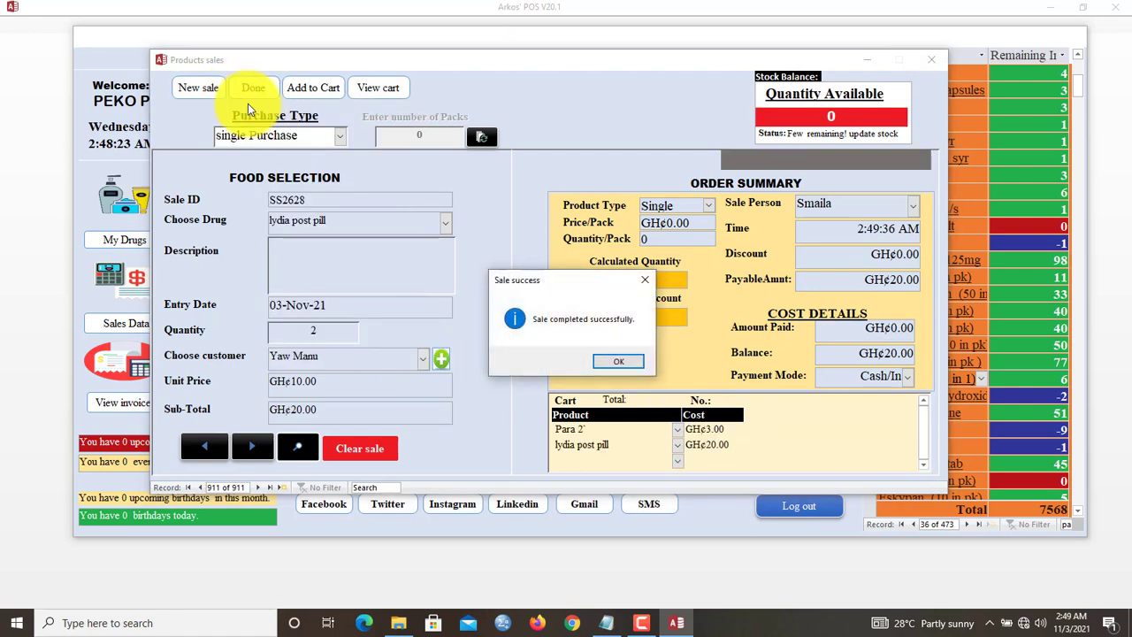
pyautogui.click(619, 364)
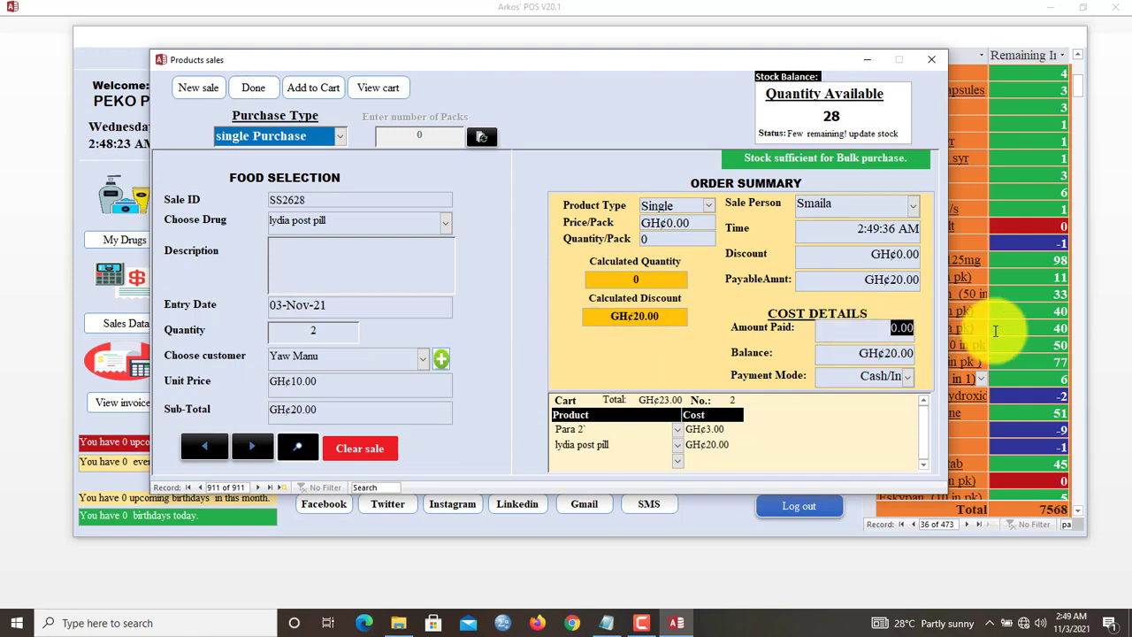
pyautogui.write('20')
pyautogui.click(262, 86)
pyautogui.click(621, 365)
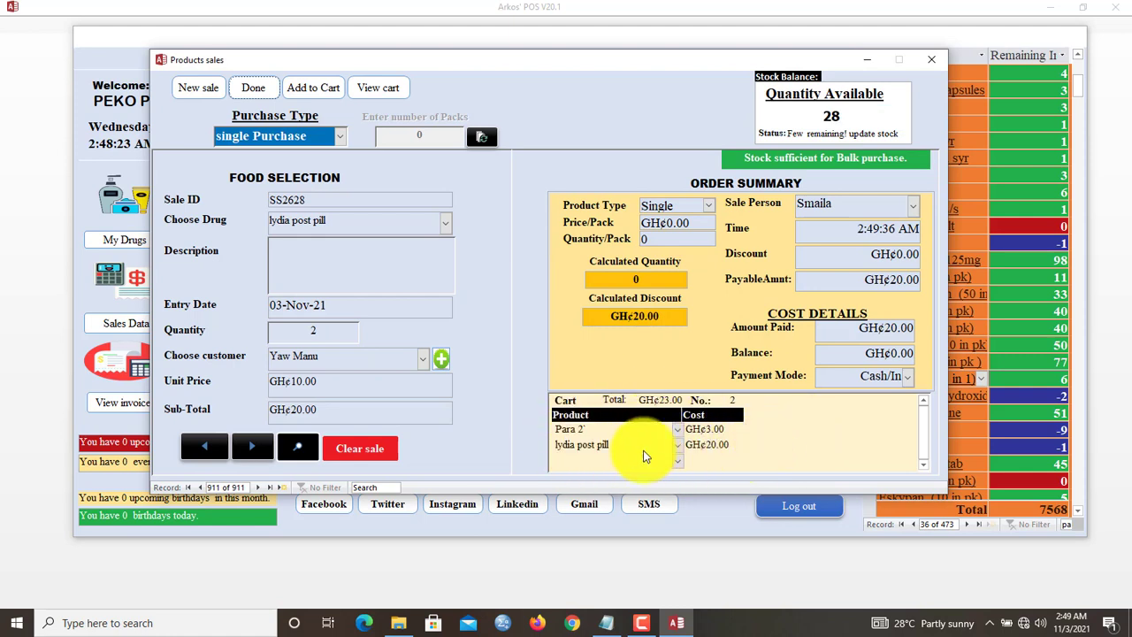
# - Preview the printable receipt for the two cart items, then close it
pyautogui.click(378, 88)
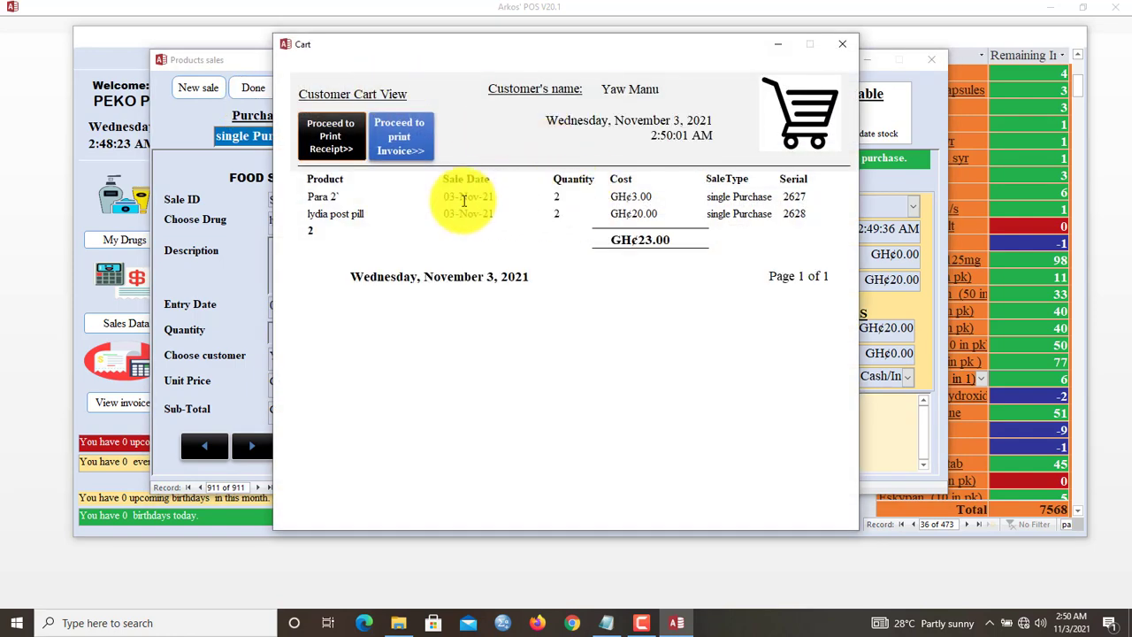
pyautogui.click(333, 141)
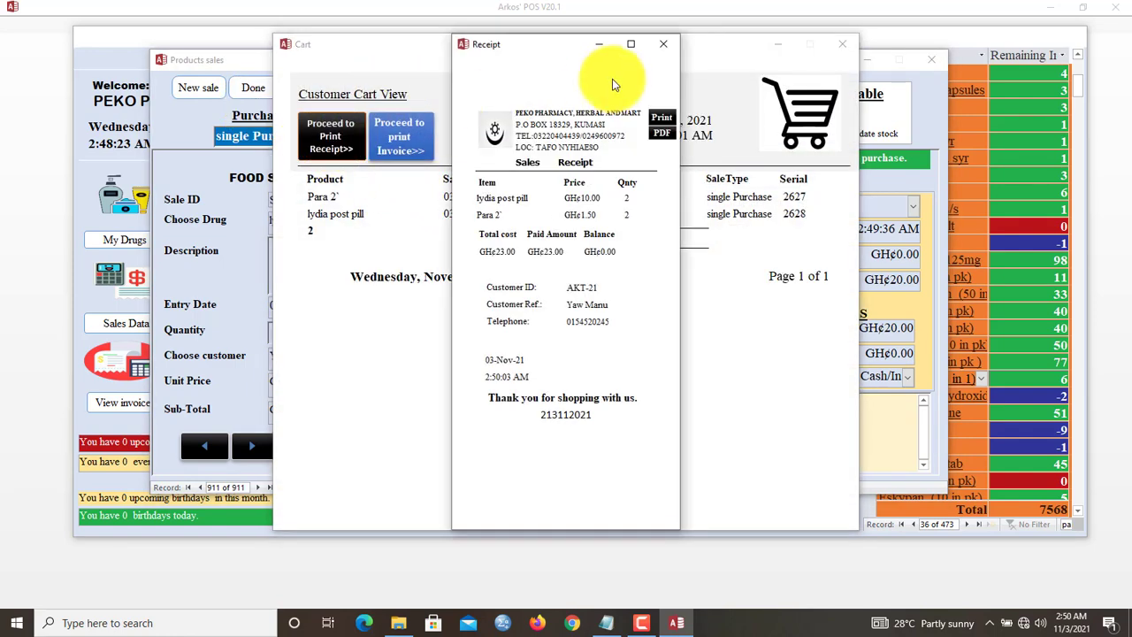
pyautogui.moveTo(549, 44)
pyautogui.mouseDown()
pyautogui.moveTo(599, 64)
pyautogui.moveTo(546, 57)
pyautogui.moveTo(566, 46)
pyautogui.moveTo(559, 58)
pyautogui.moveTo(498, 52)
pyautogui.moveTo(559, 46)
pyautogui.mouseUp()
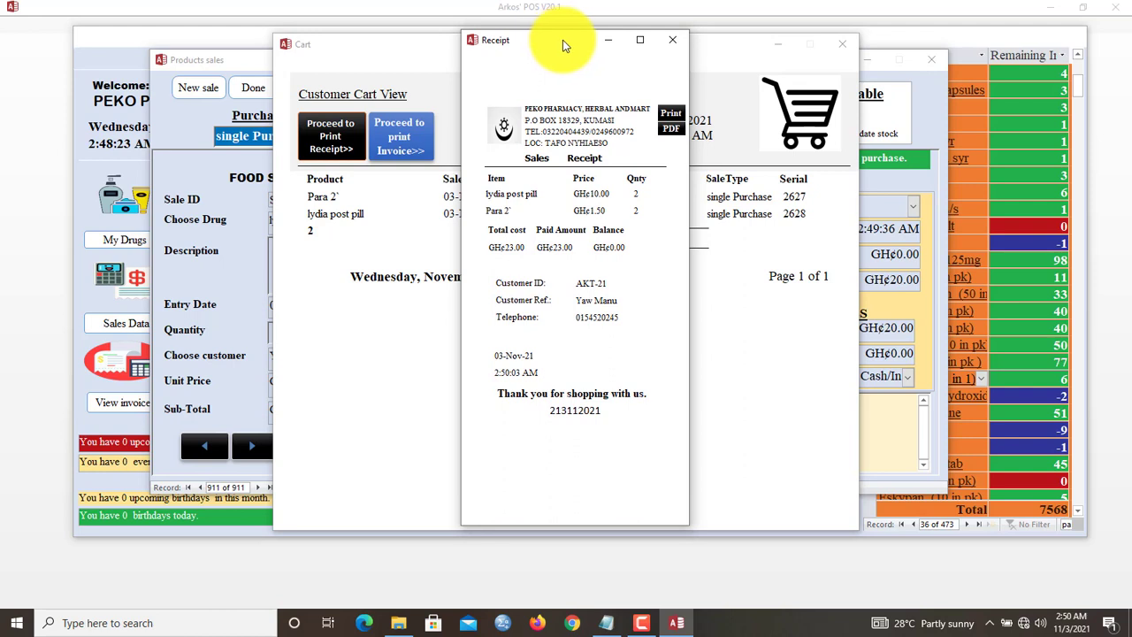
pyautogui.click(676, 46)
# - Preview the GH¢23.00 invoice, then close it along with the cart view
pyautogui.click(403, 145)
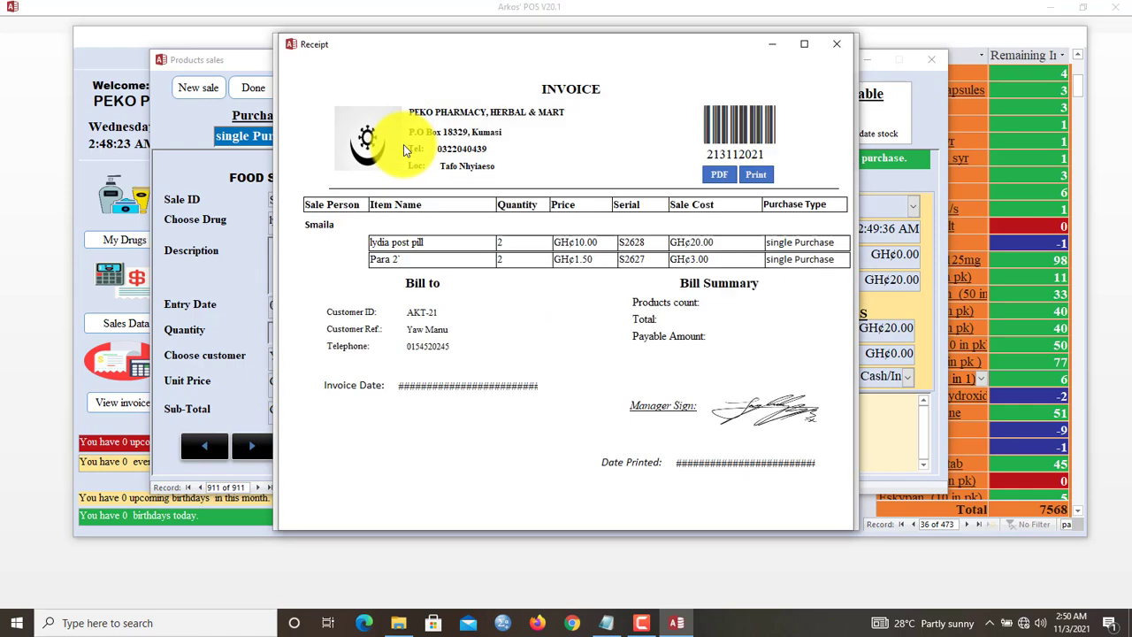
pyautogui.click(838, 51)
pyautogui.click(837, 43)
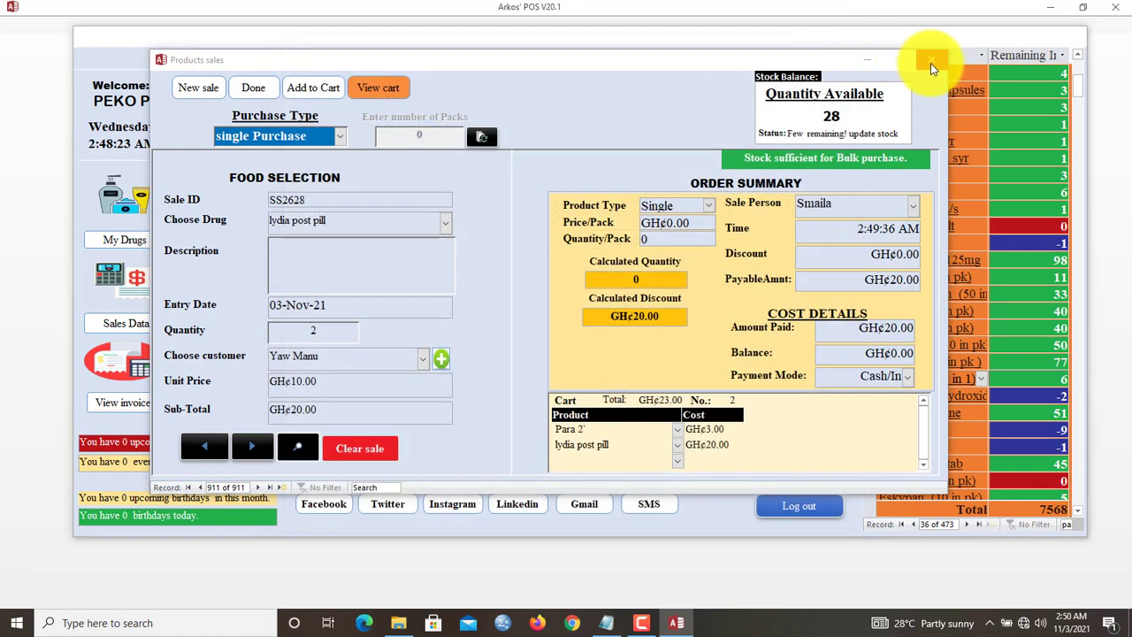
# - From the refreshed homepage, open the sales sheet and view the 3 November and 16 September daily reports
pyautogui.click(931, 63)
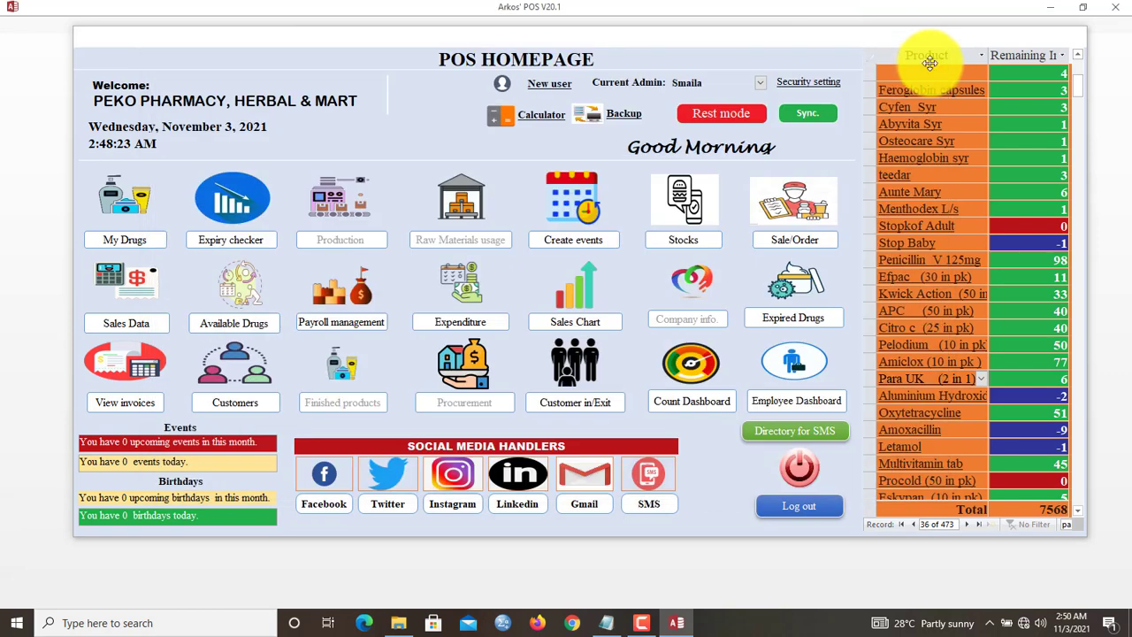
pyautogui.click(814, 122)
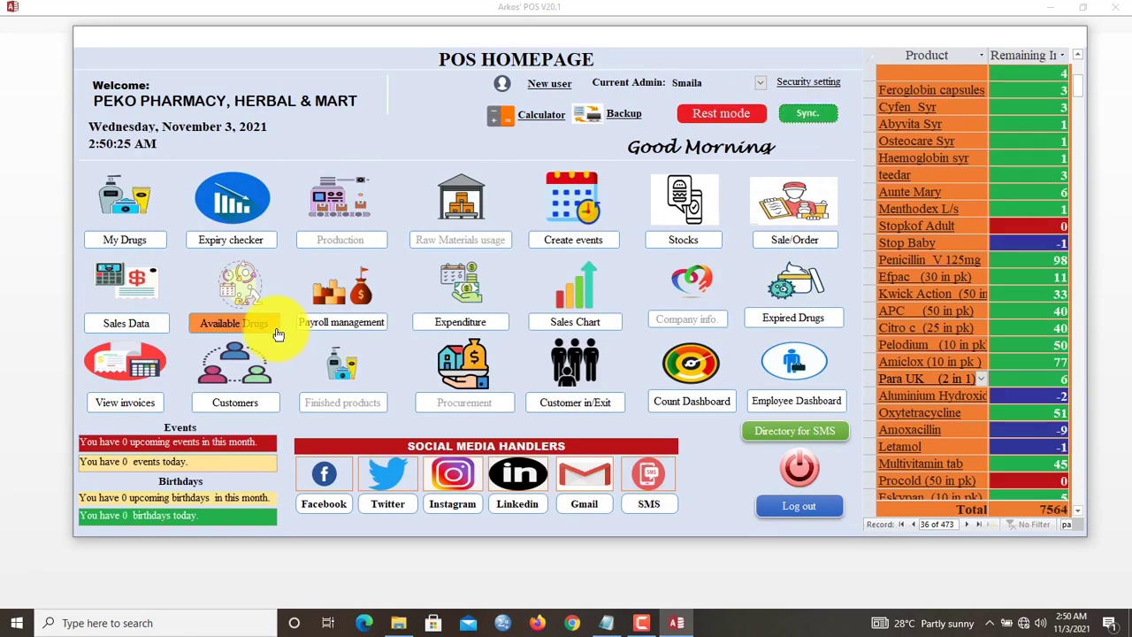
pyautogui.click(131, 325)
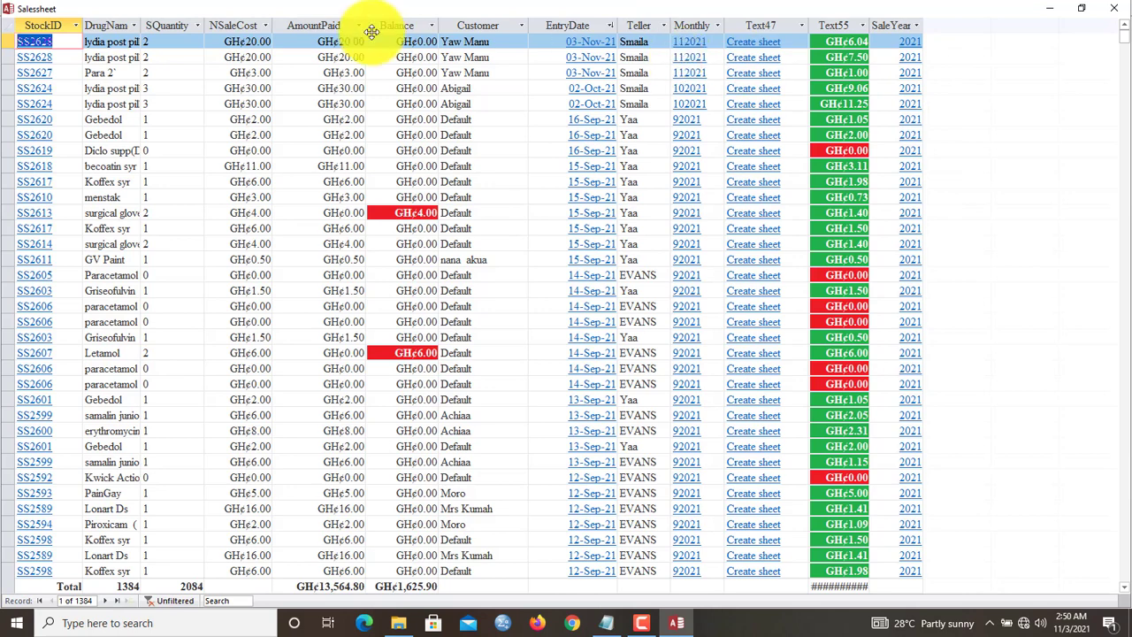
pyautogui.click(582, 47)
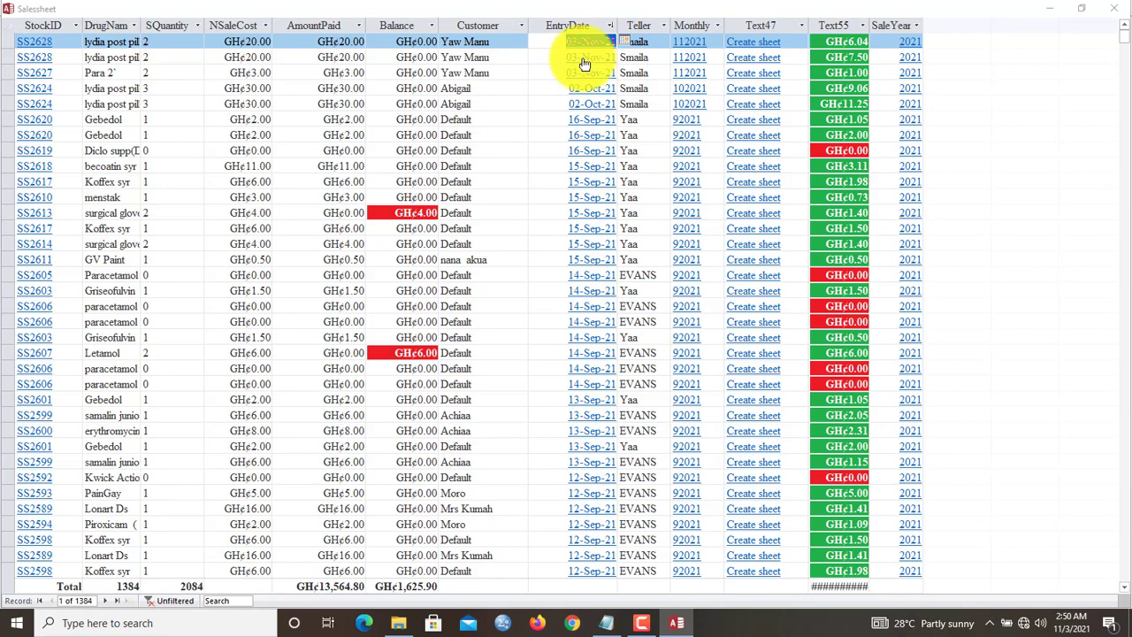
pyautogui.doubleClick(583, 64)
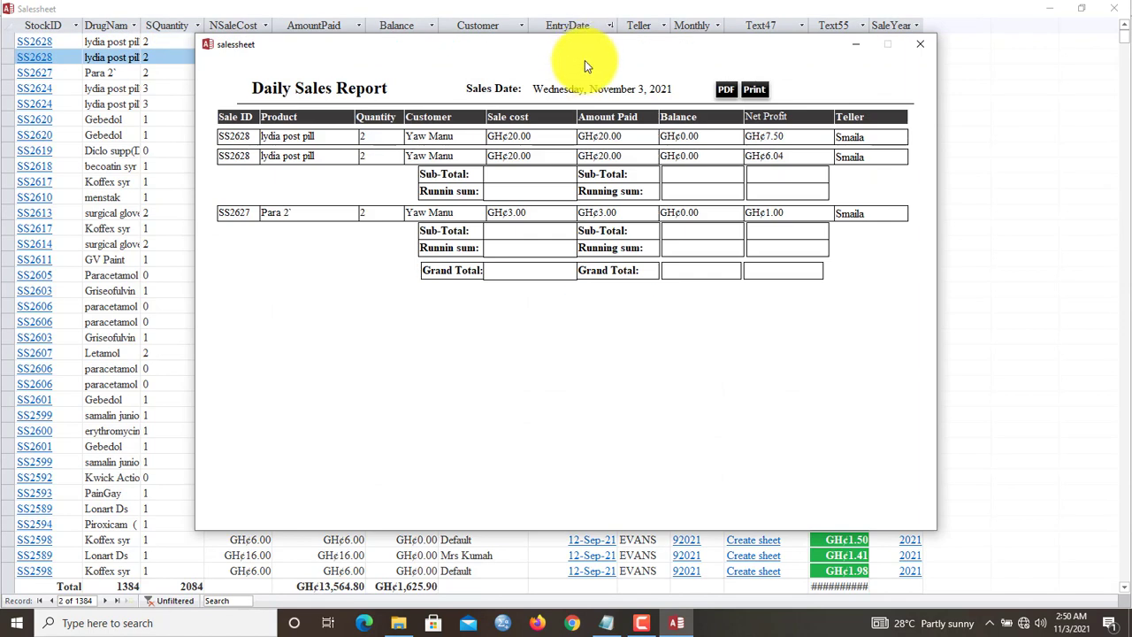
pyautogui.click(918, 46)
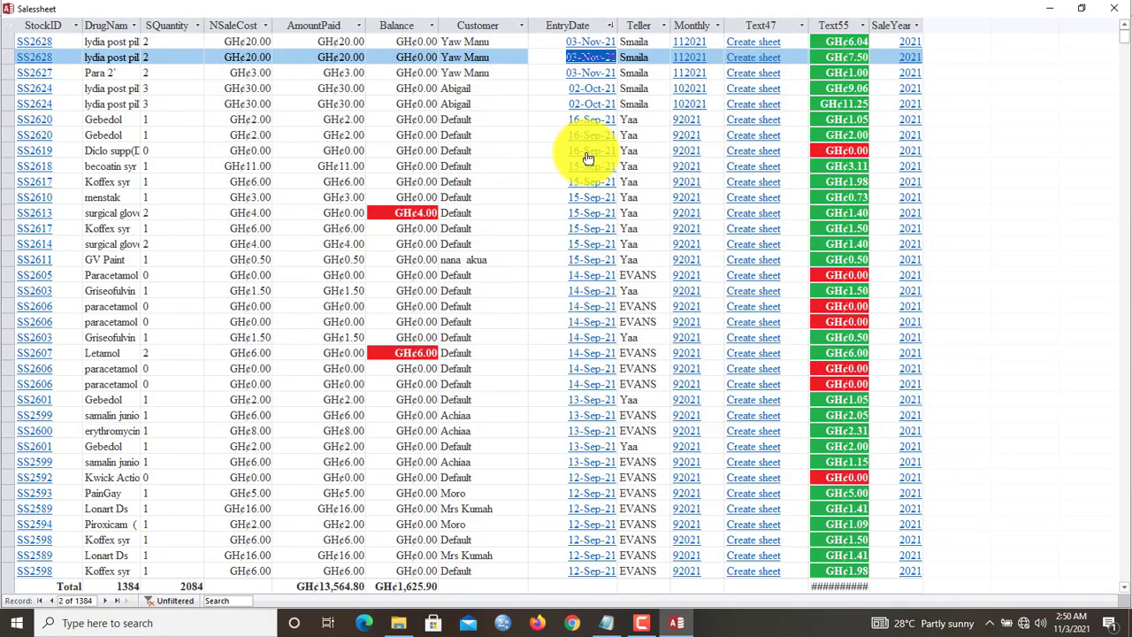
pyautogui.doubleClick(588, 157)
pyautogui.click(920, 46)
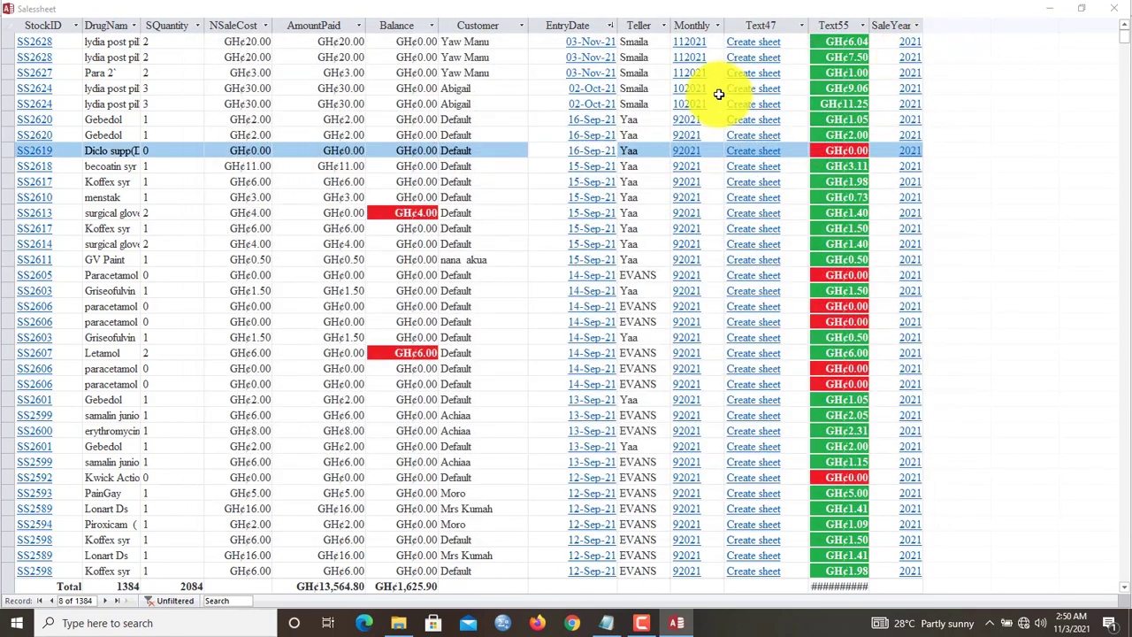
# - Review the October and September 2021 monthly sales reports, then cancel the sales sheet export
pyautogui.click(695, 104)
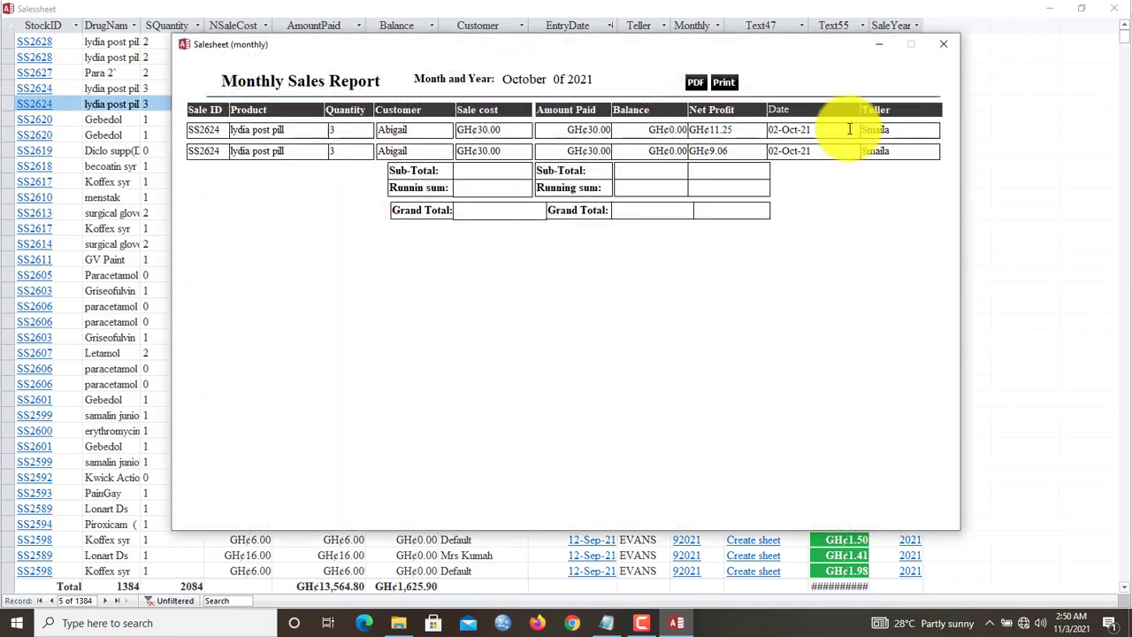
pyautogui.click(943, 43)
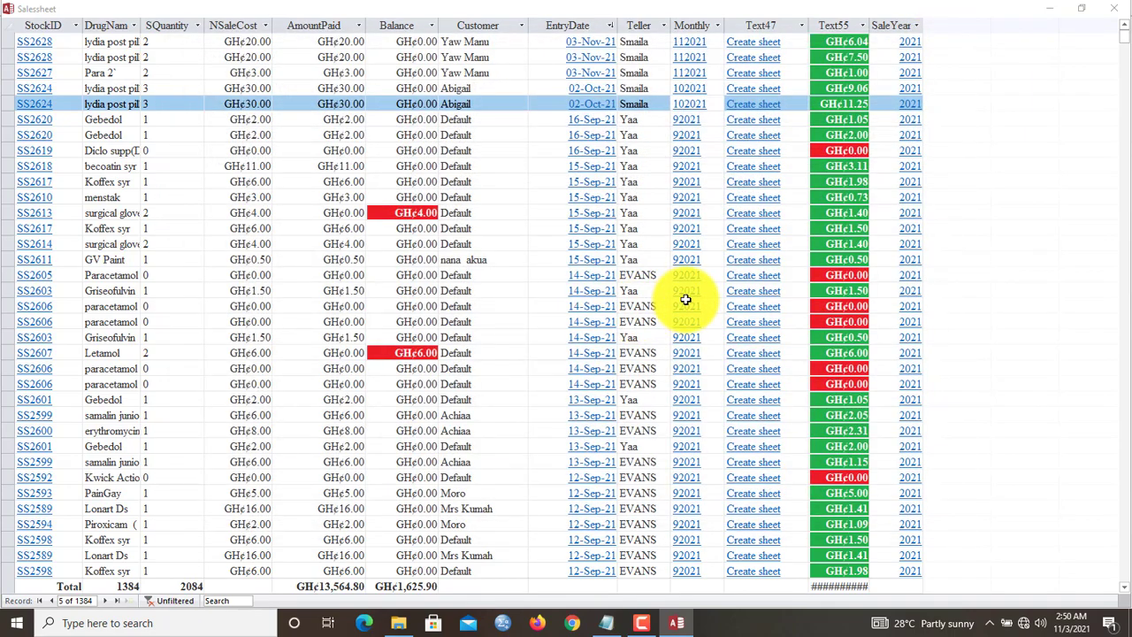
pyautogui.click(685, 299)
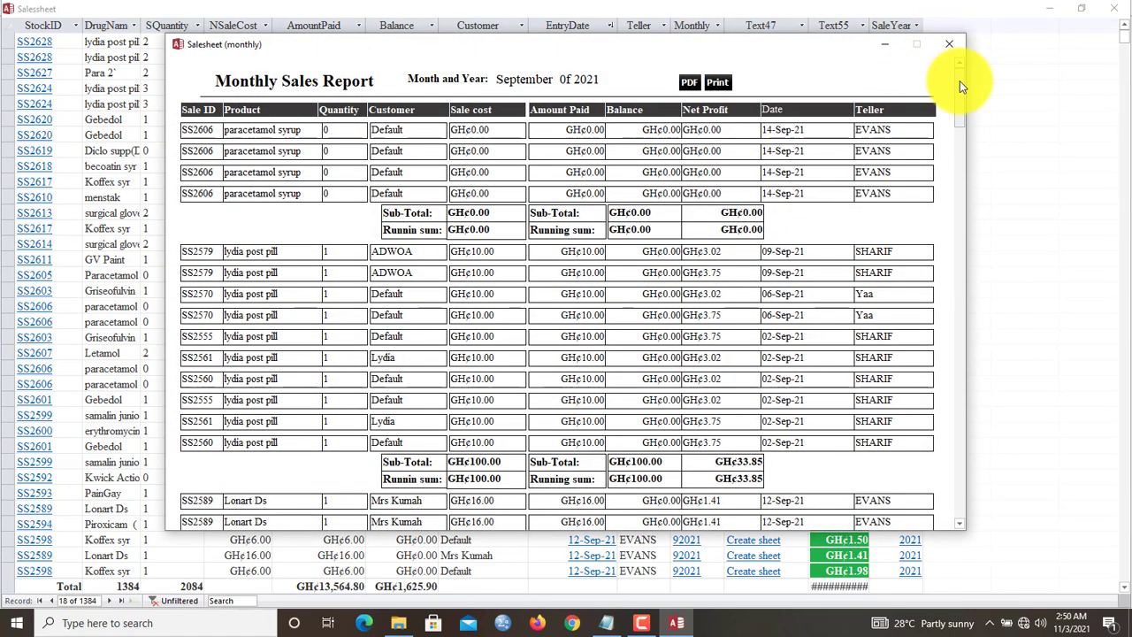
pyautogui.moveTo(960, 81); pyautogui.dragTo(979, 503)
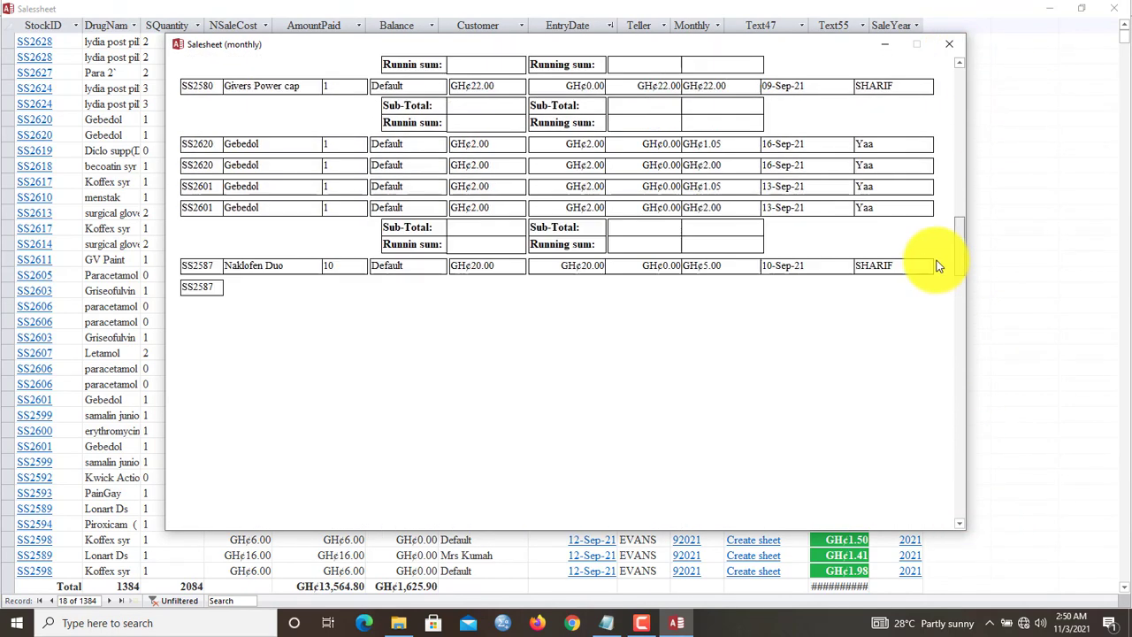
pyautogui.scroll(10, 939, 267)
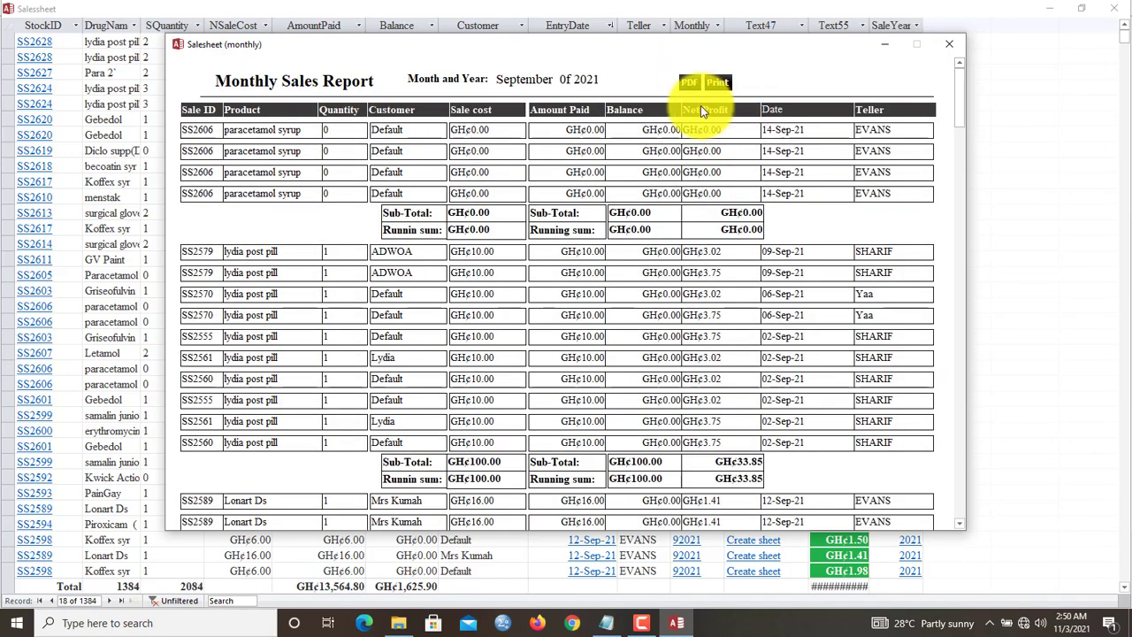
pyautogui.click(949, 44)
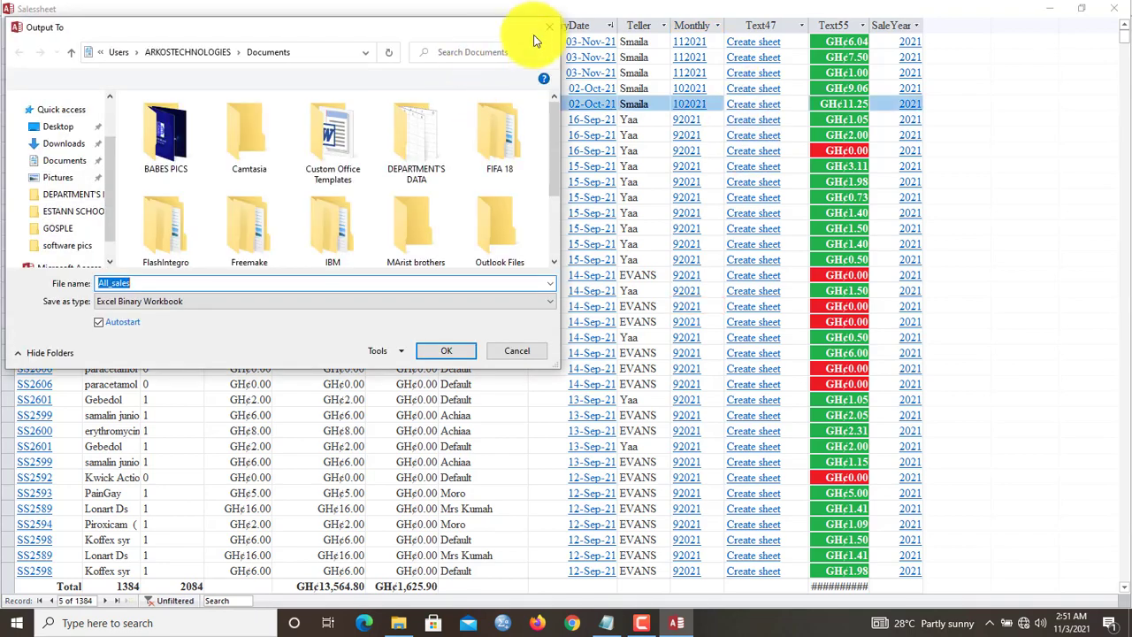
pyautogui.click(546, 34)
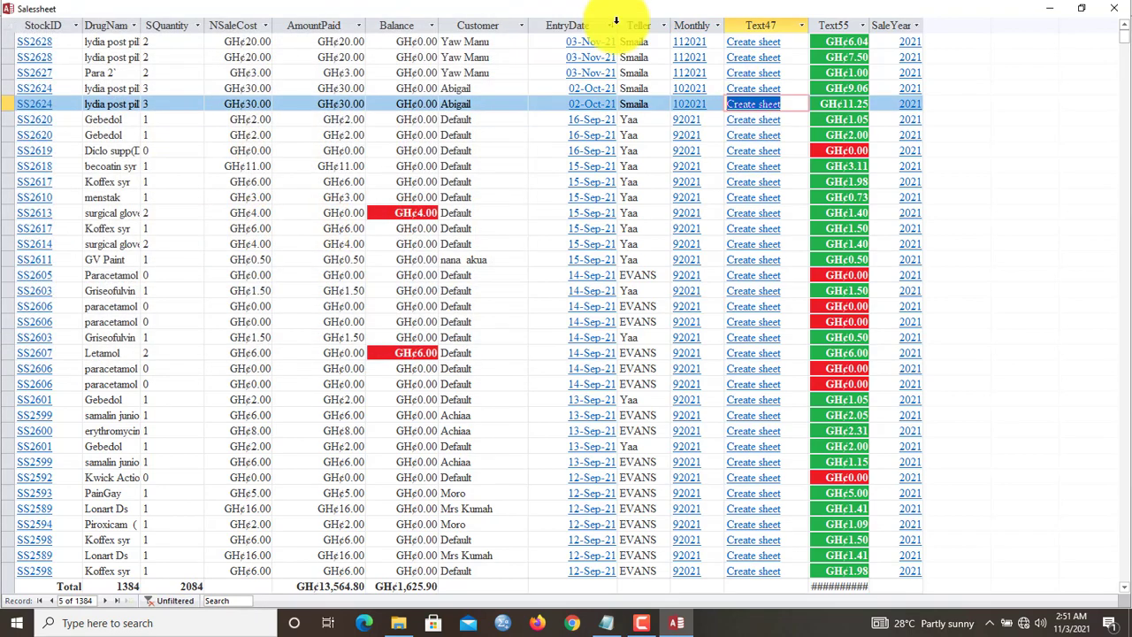
# - Add a new customer record with the customer's name, Female gender, and Ashanti region
pyautogui.click(1119, 7)
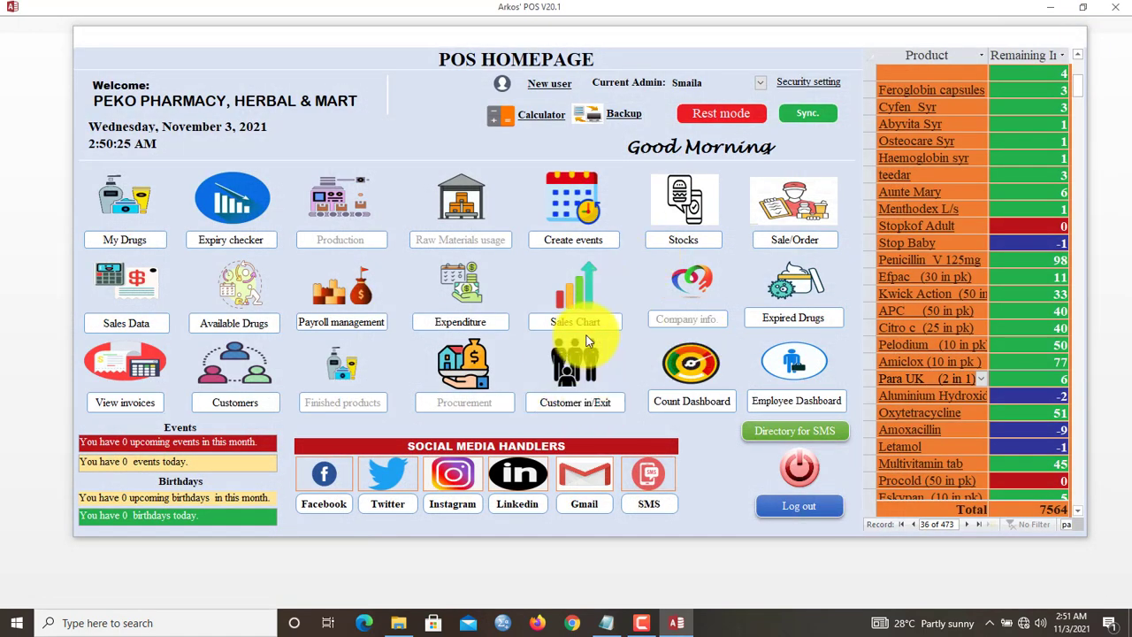
pyautogui.click(235, 402)
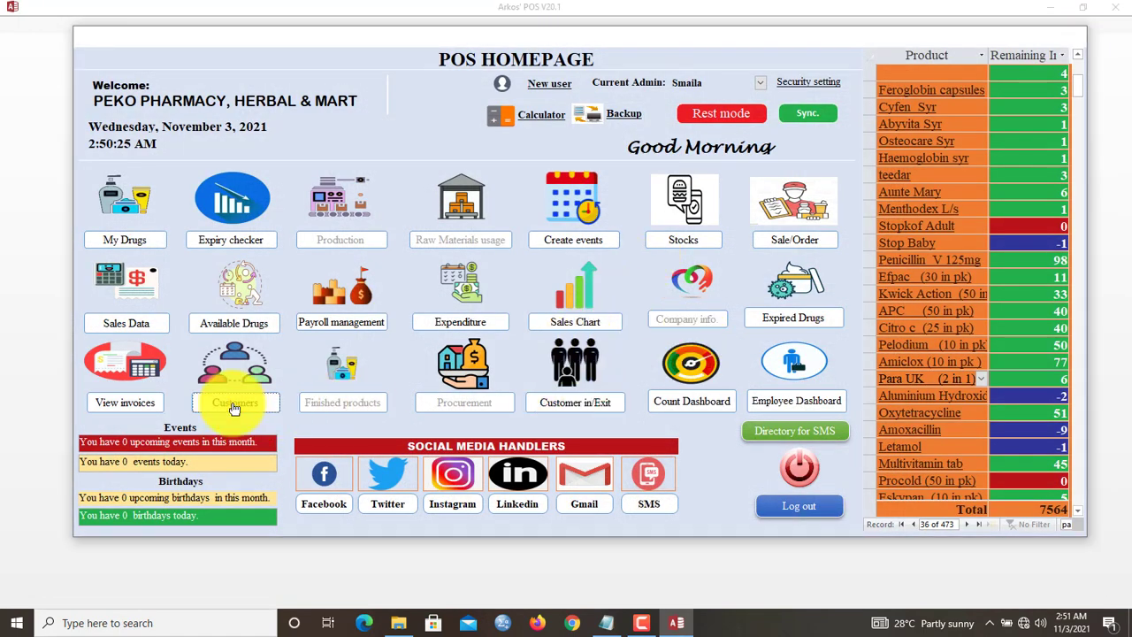
pyautogui.click(442, 210)
pyautogui.click(332, 141)
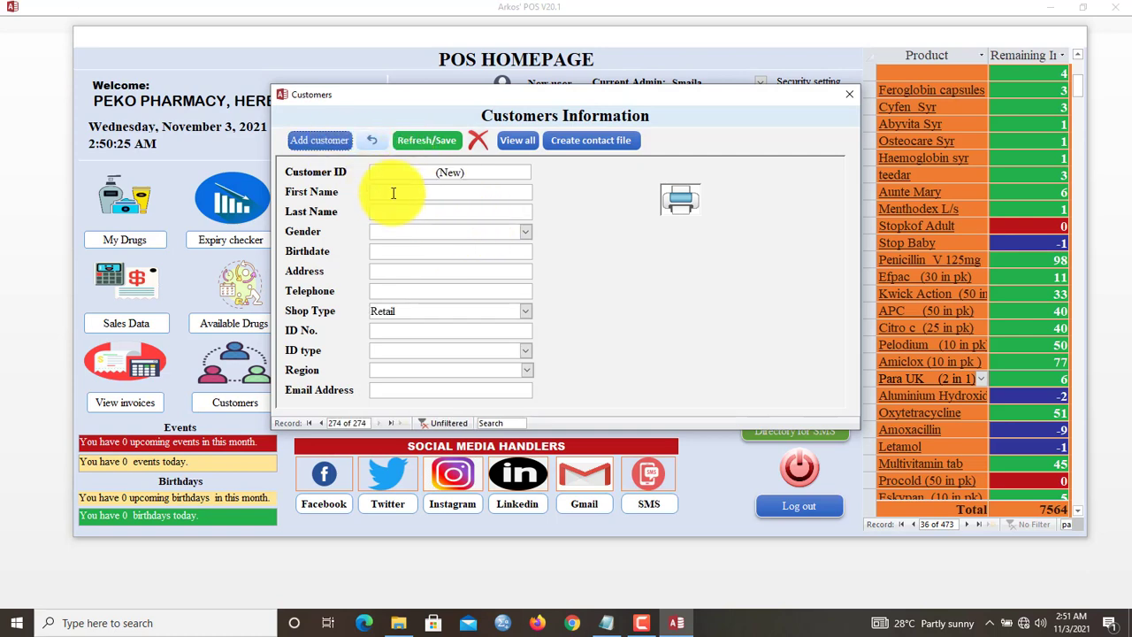
pyautogui.write('Esther')
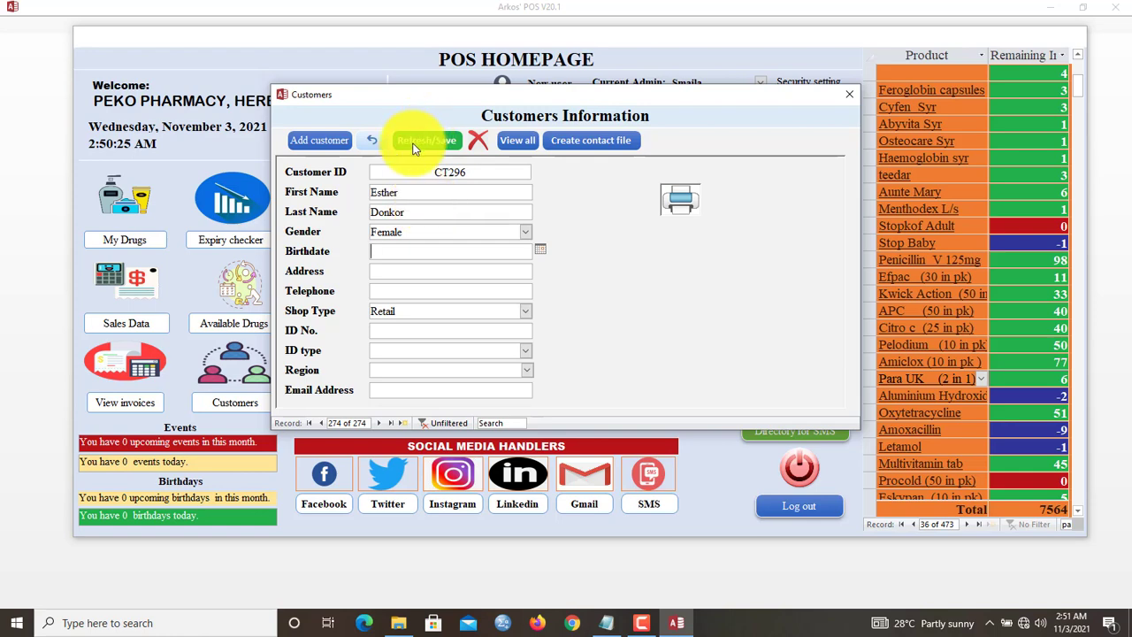
pyautogui.click(525, 373)
pyautogui.click(456, 417)
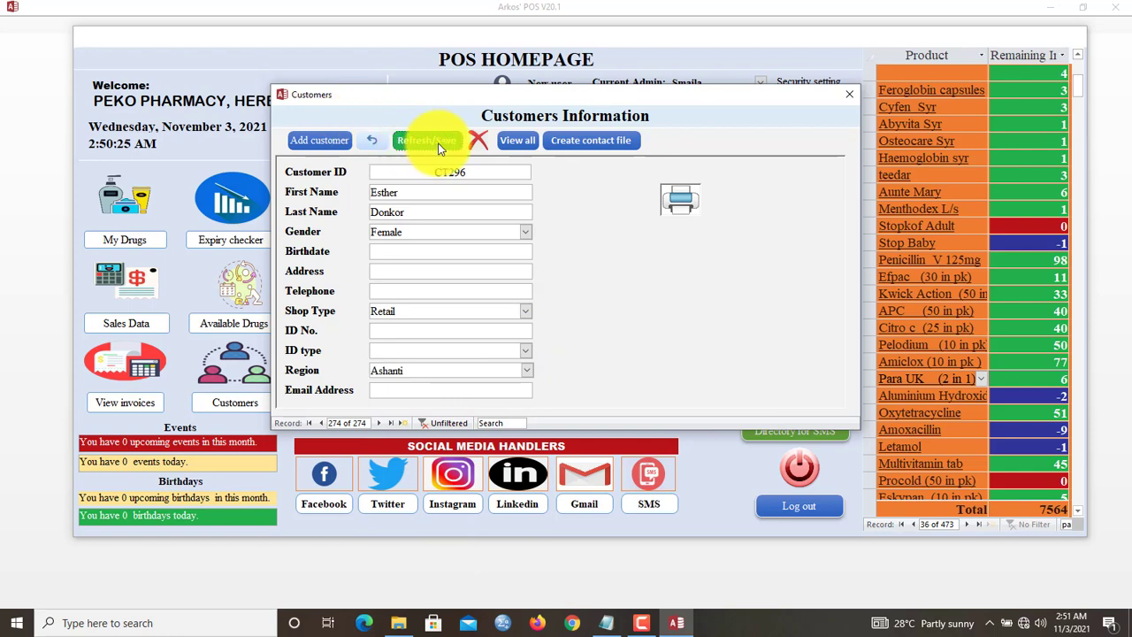
# - Preview the printable Customers Report, then close it and the customer form
pyautogui.click(681, 197)
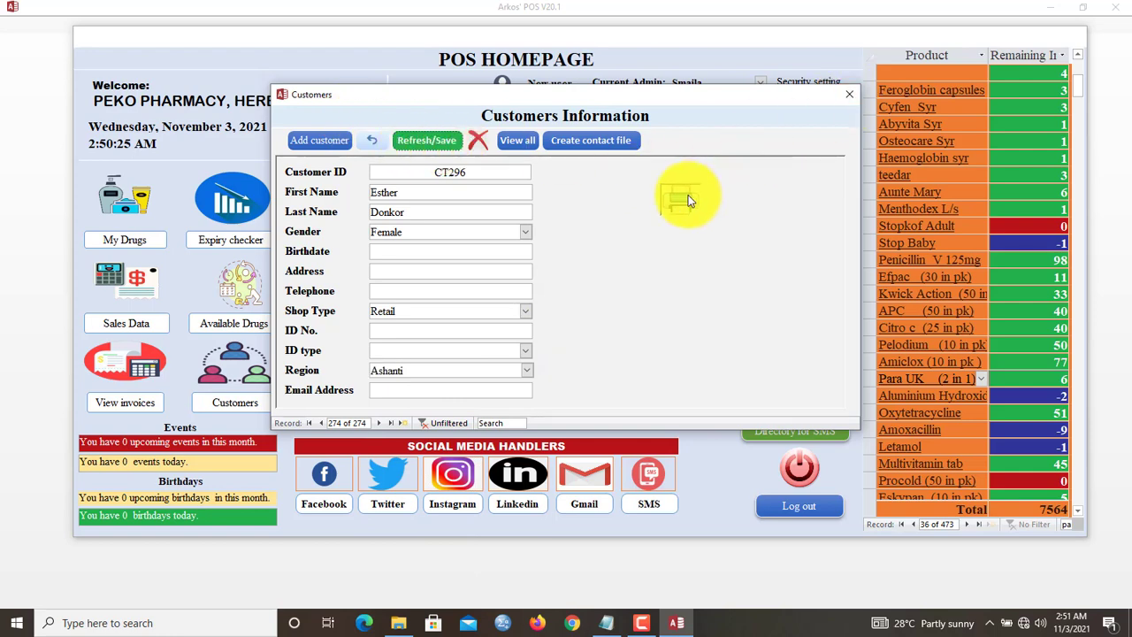
pyautogui.click(562, 248)
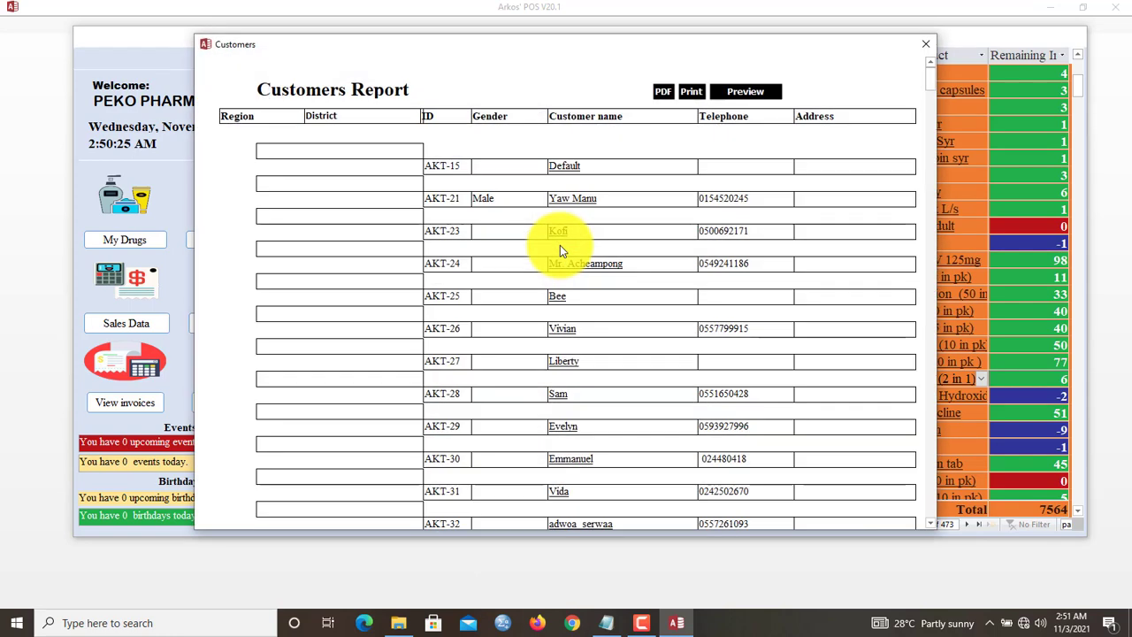
pyautogui.moveTo(932, 81); pyautogui.dragTo(961, 233)
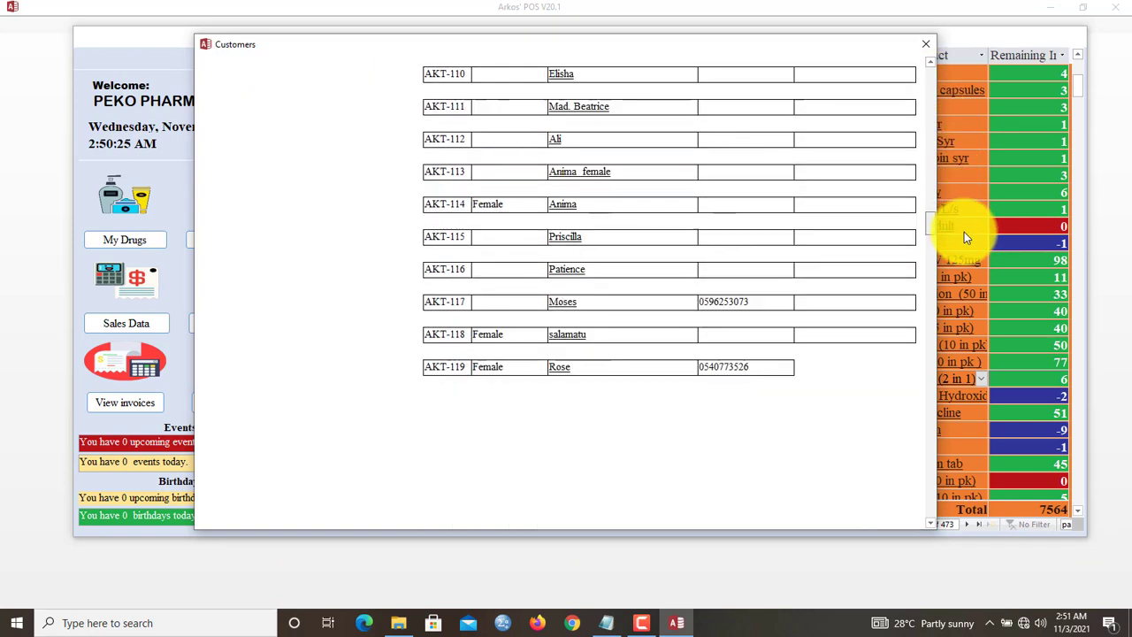
pyautogui.click(922, 46)
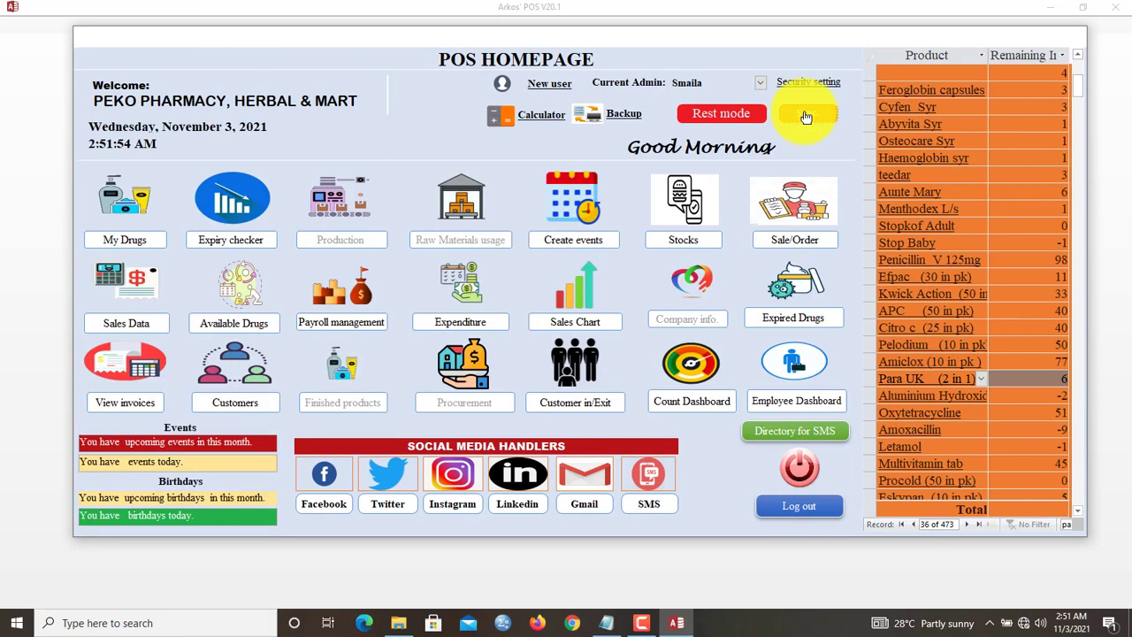
pyautogui.click(793, 324)
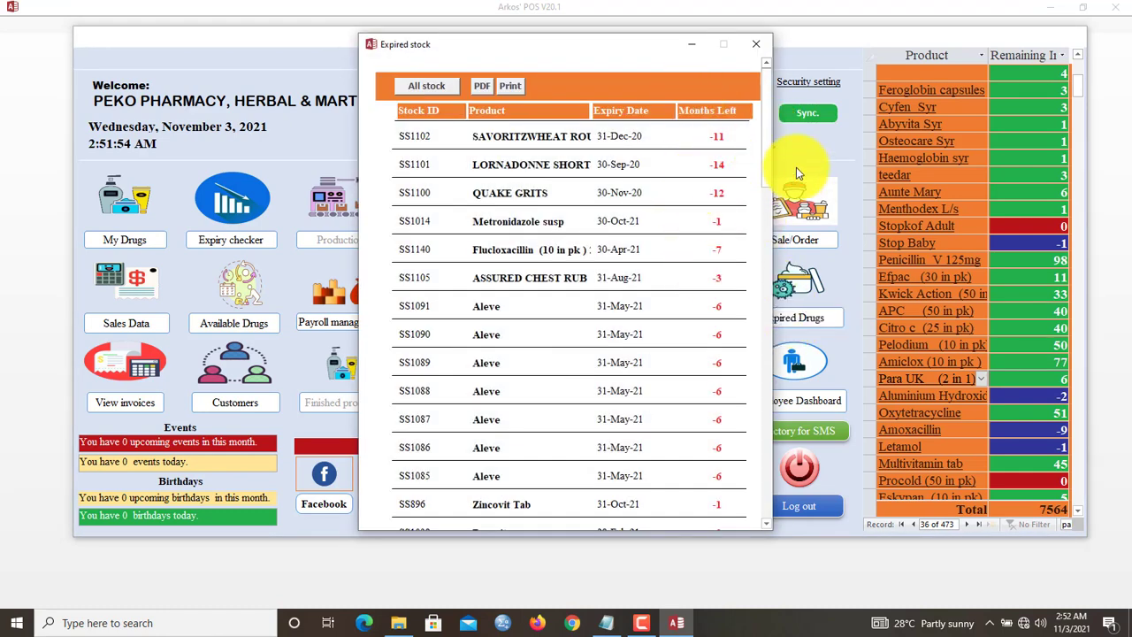
pyautogui.scroll(-1, 768, 150)
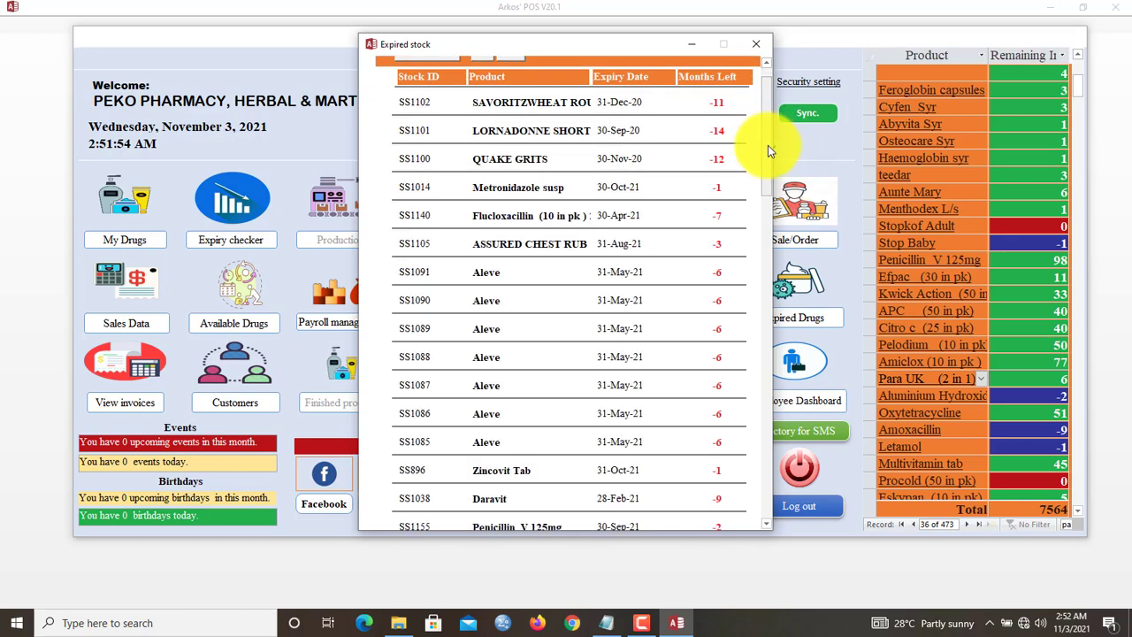
pyautogui.moveTo(767, 150); pyautogui.dragTo(759, 504)
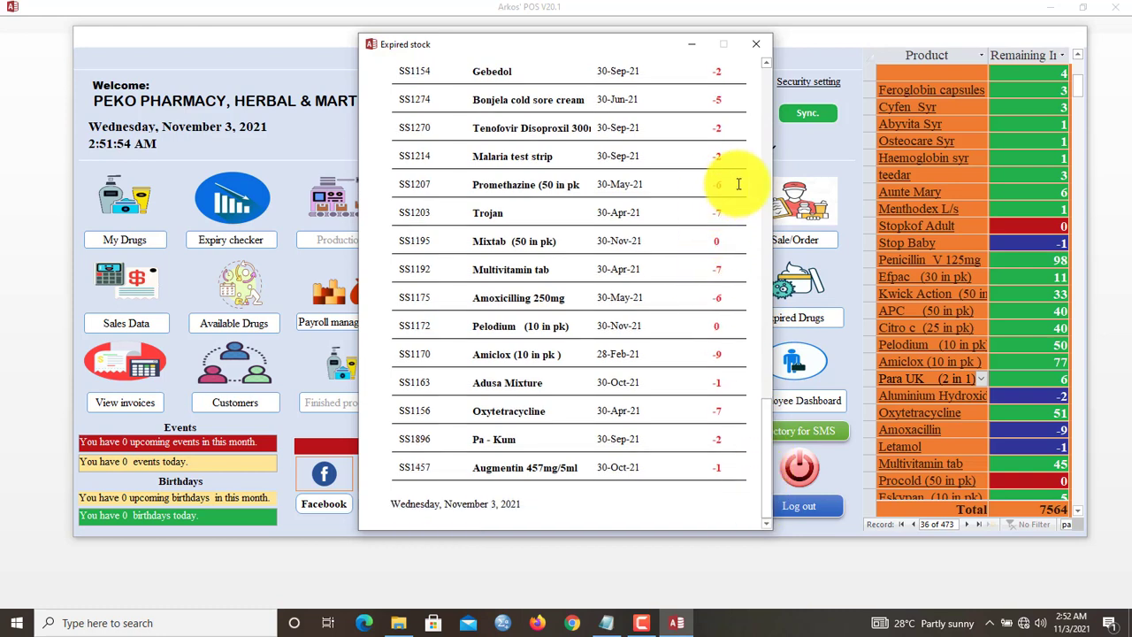
pyautogui.moveTo(763, 447); pyautogui.dragTo(759, 113)
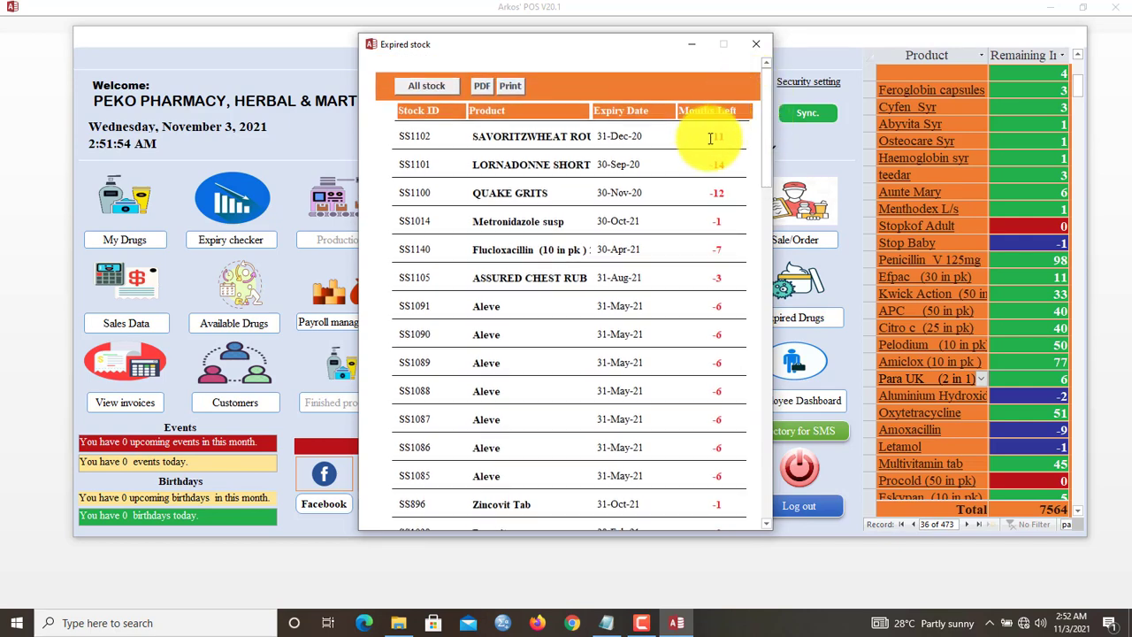
pyautogui.click(426, 86)
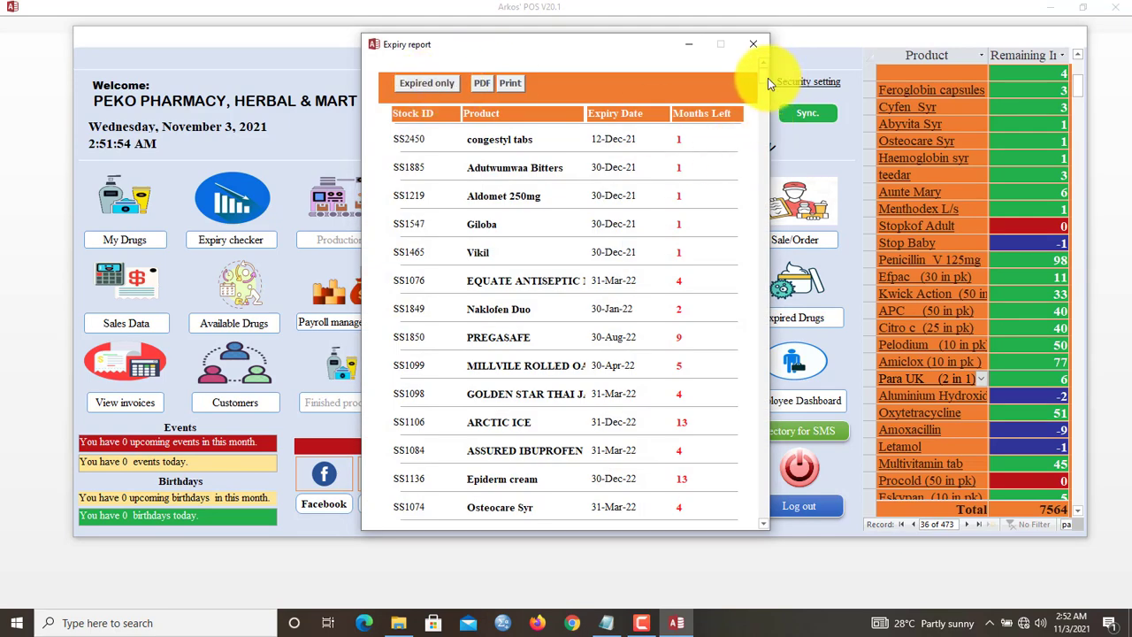
pyautogui.moveTo(768, 78); pyautogui.dragTo(770, 445)
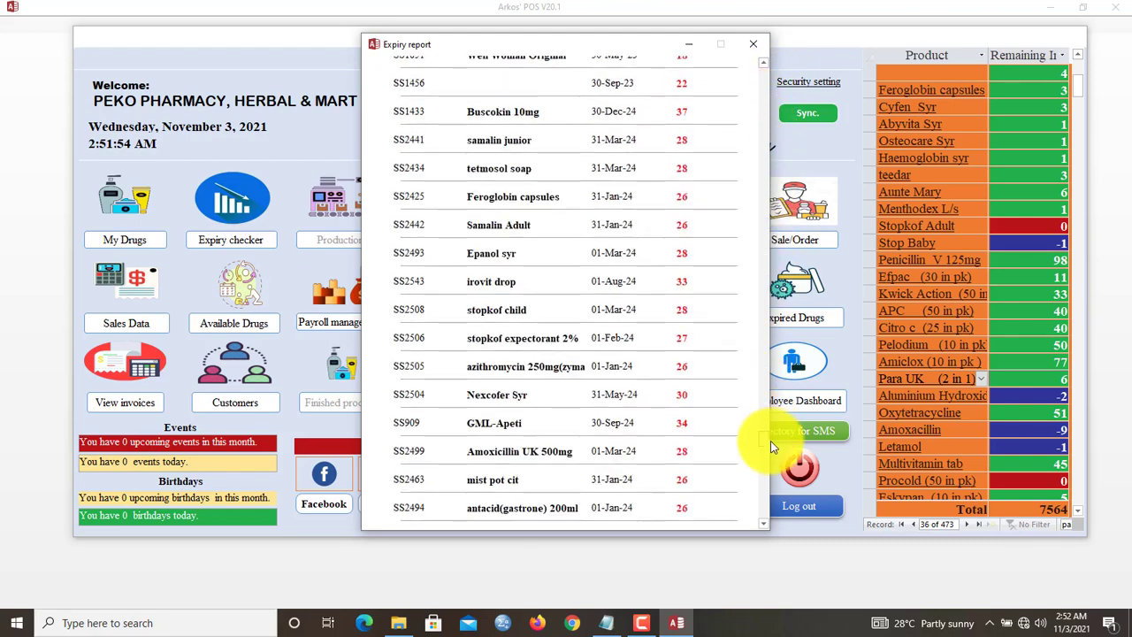
pyautogui.click(754, 45)
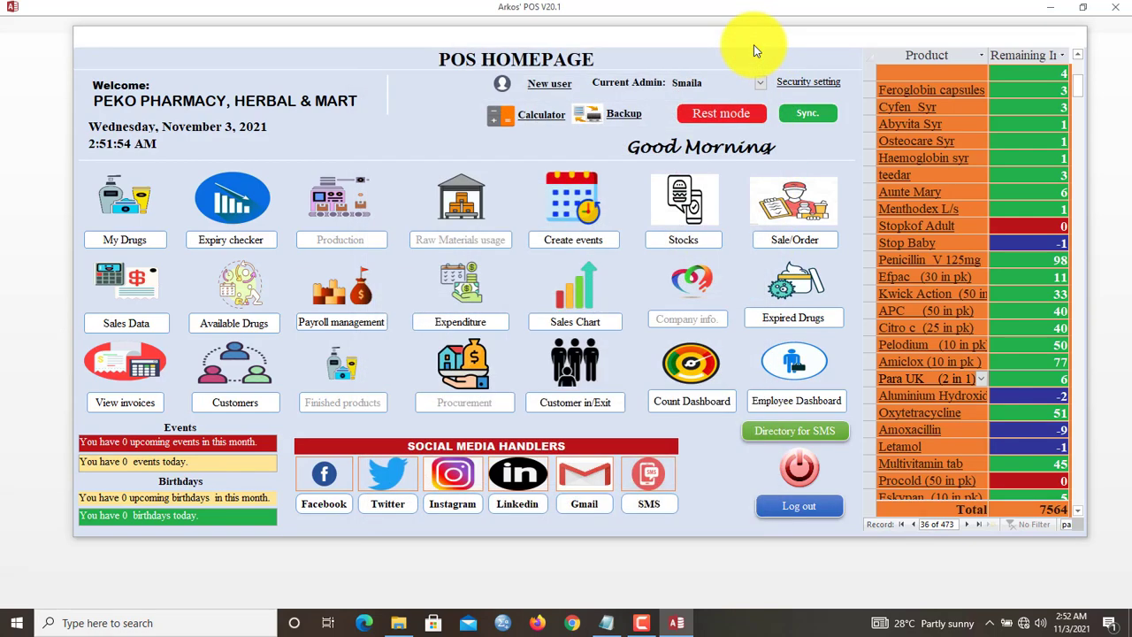
# - Open the Available Stock report showing each product's remaining quantity
pyautogui.click(232, 325)
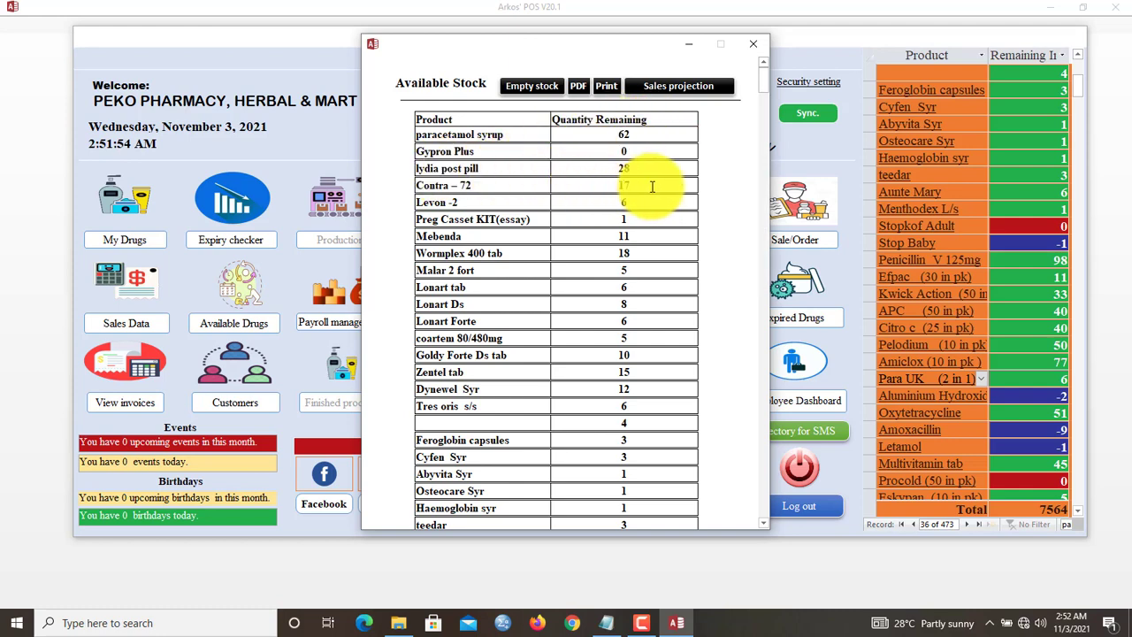
# - Check the stock projection totals (8933 stocked, 1369 sold, 7564 left), then close the report
pyautogui.click(669, 86)
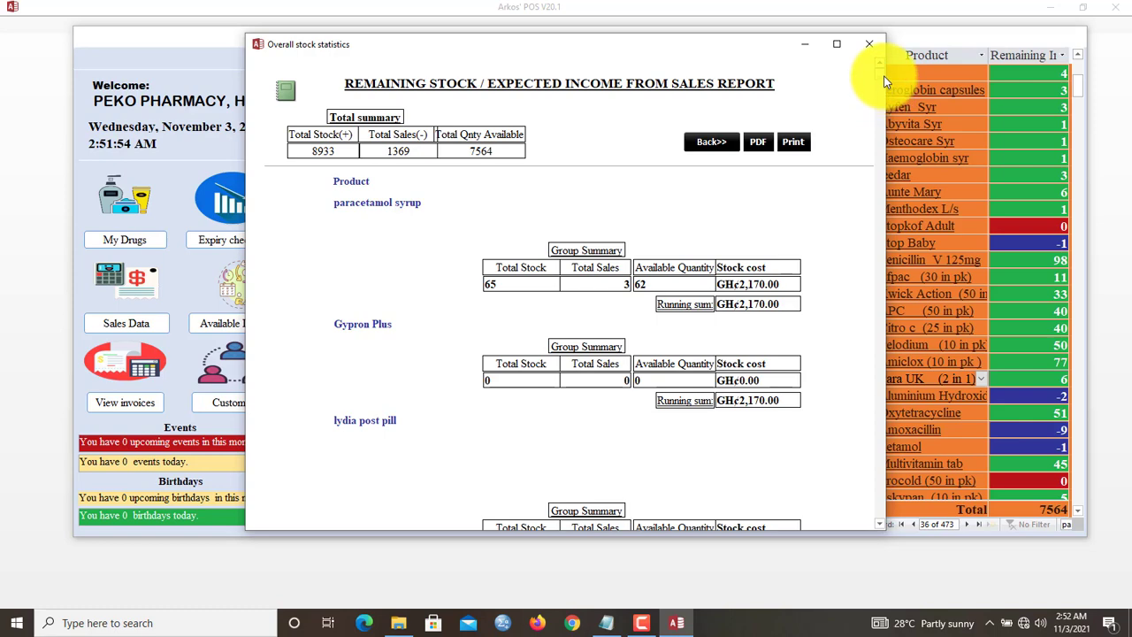
pyautogui.scroll(-20, 886, 103)
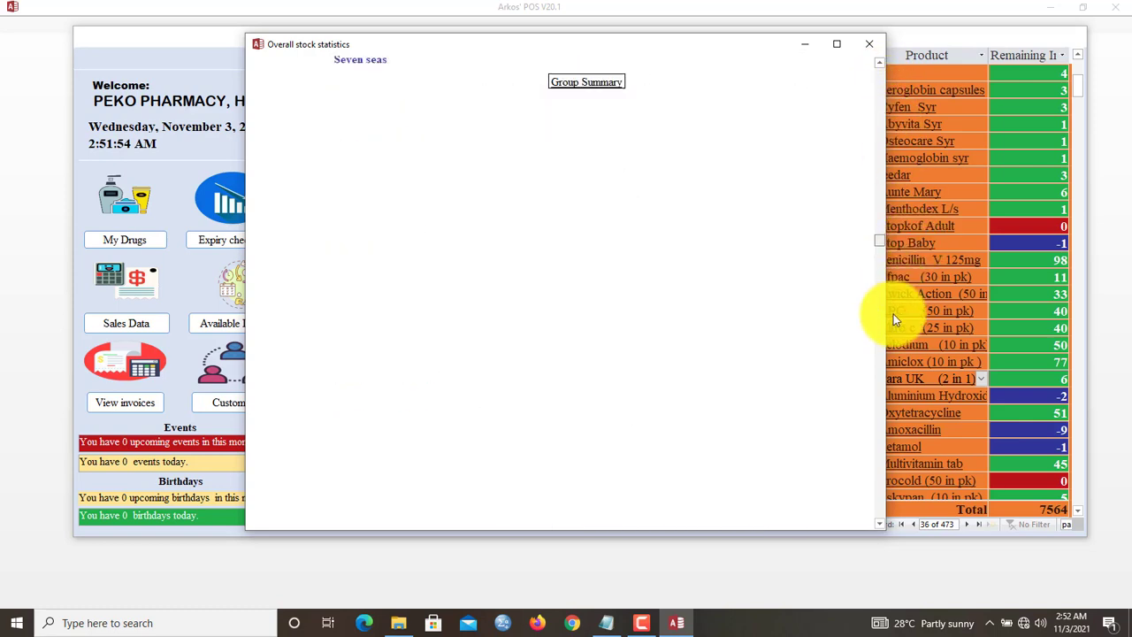
pyautogui.scroll(-20, 904, 357)
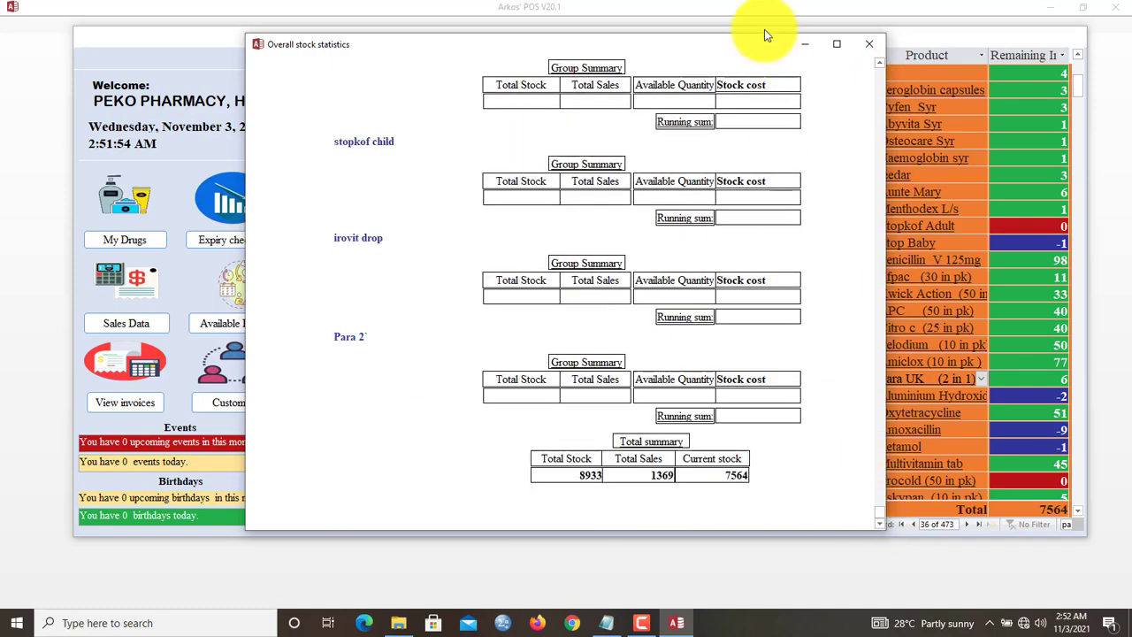
pyautogui.doubleClick(765, 32)
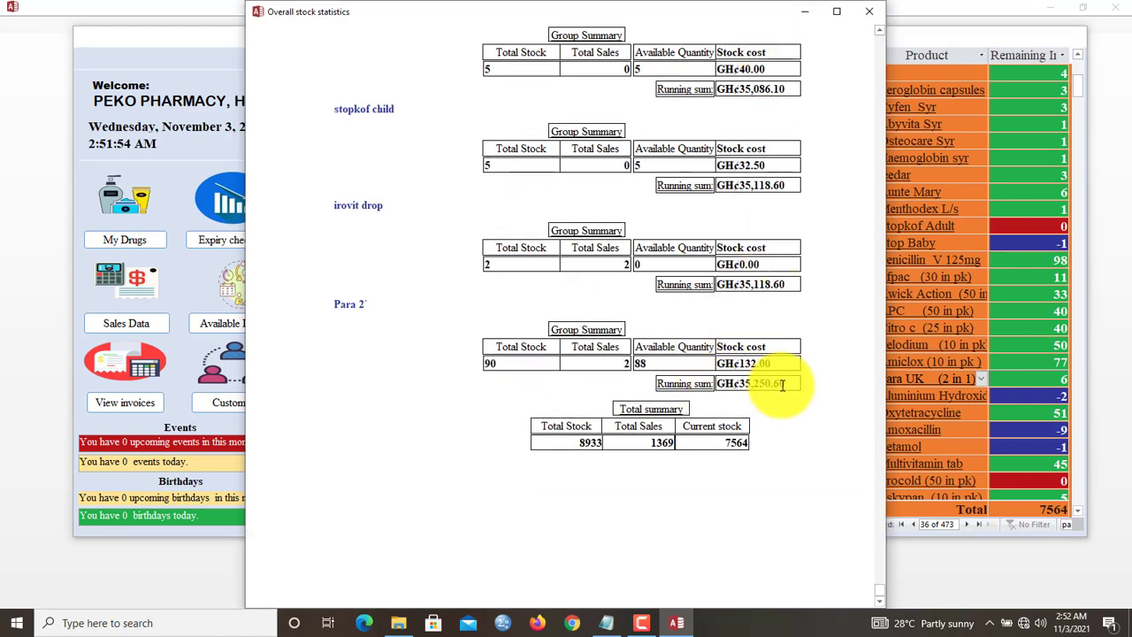
pyautogui.moveTo(783, 383); pyautogui.dragTo(739, 383)
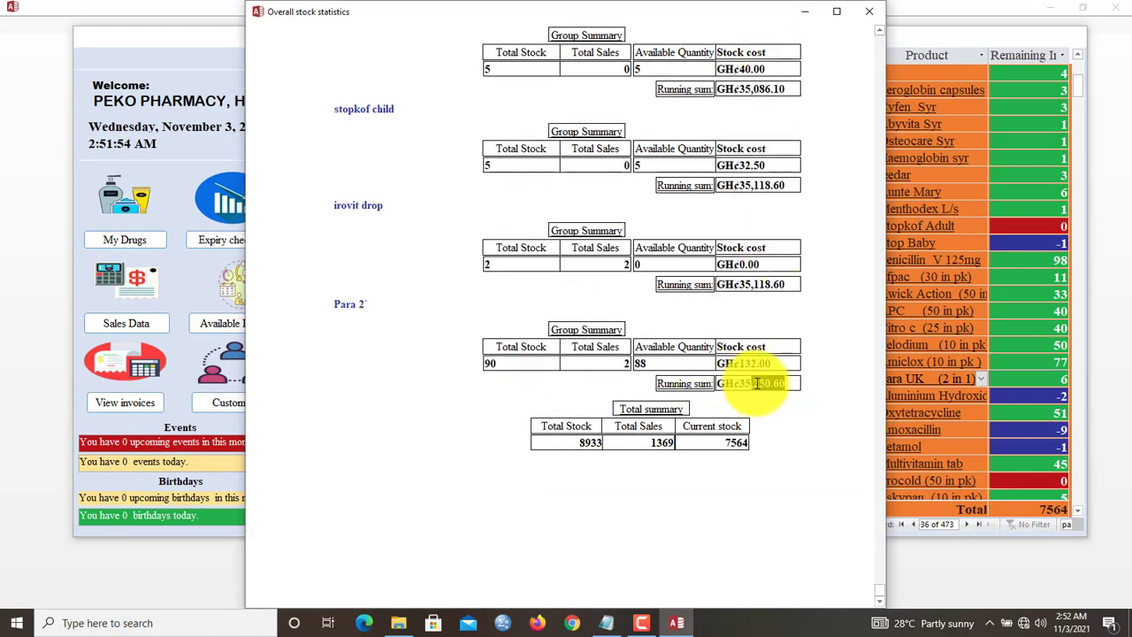
pyautogui.click(855, 320)
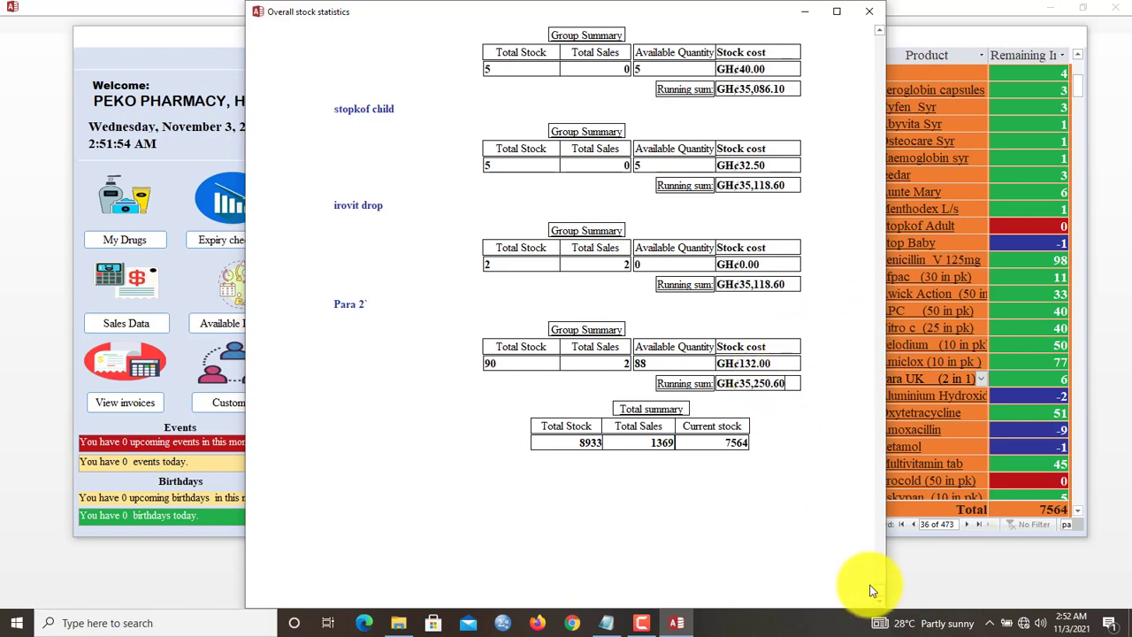
pyautogui.moveTo(871, 585); pyautogui.dragTo(874, 30)
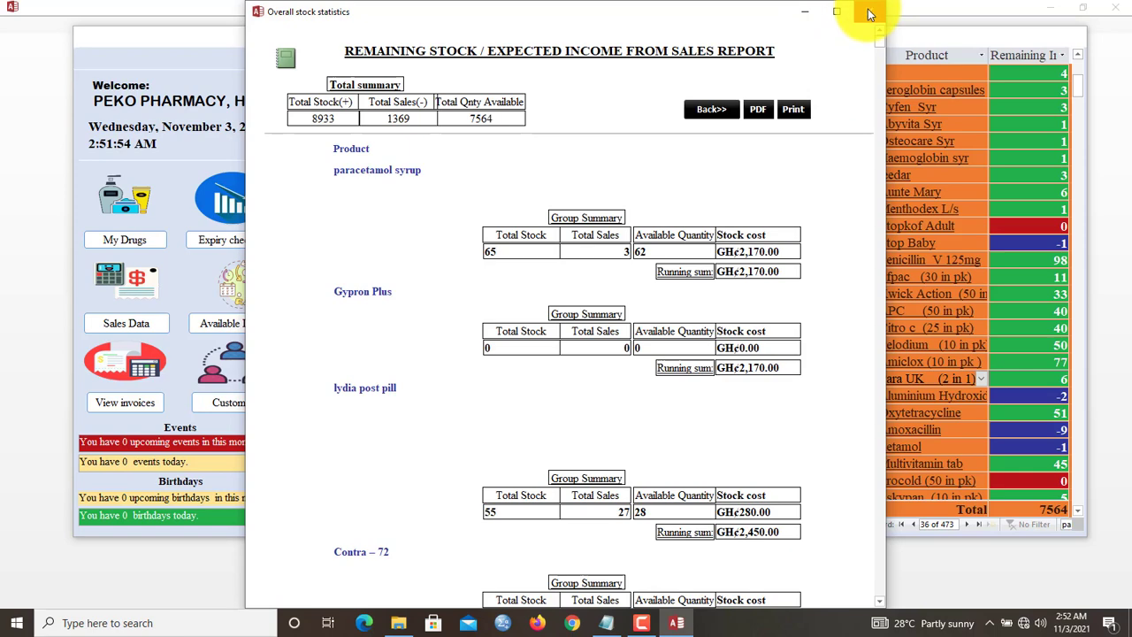
pyautogui.click(870, 13)
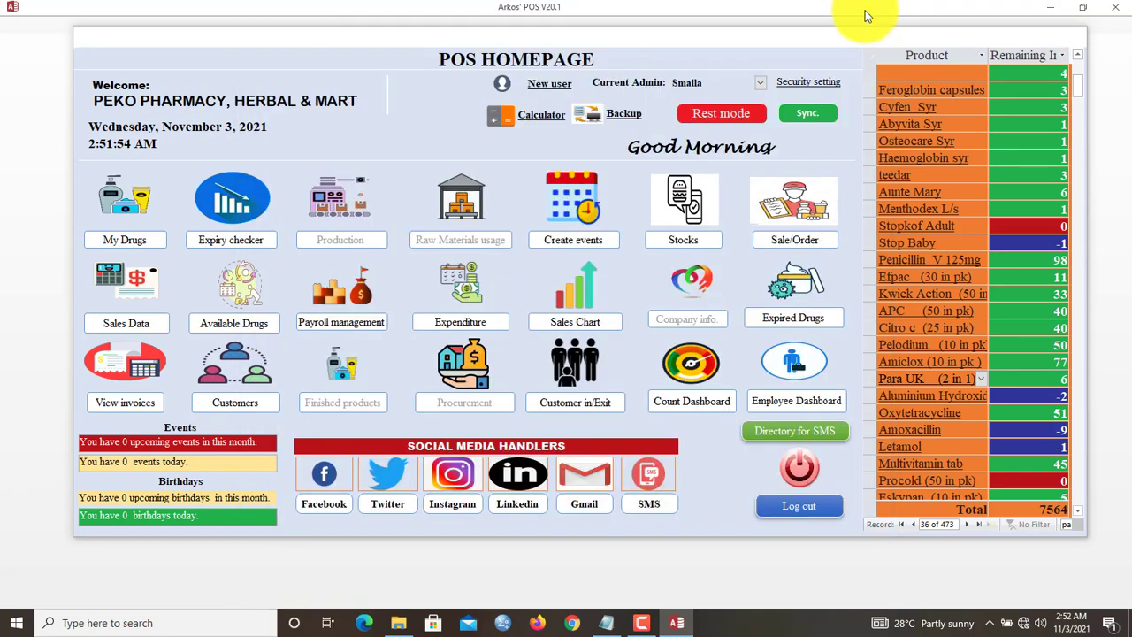
# - In the In/Exit Manager, check in a visitor with the visitor's name and Marketing visit type
pyautogui.click(600, 406)
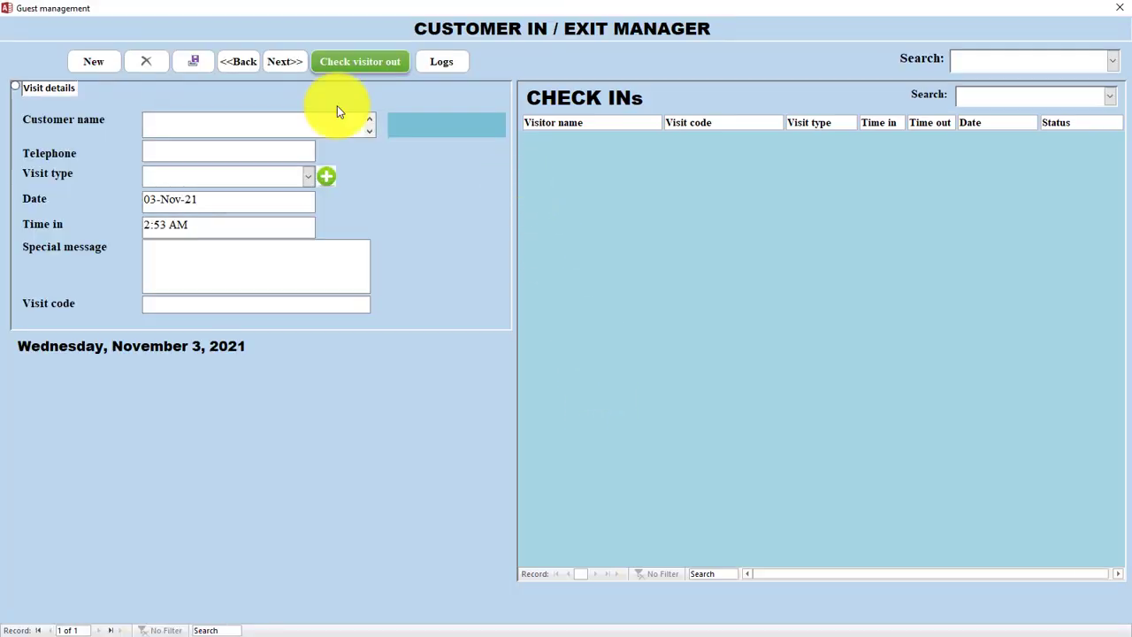
pyautogui.click(260, 135)
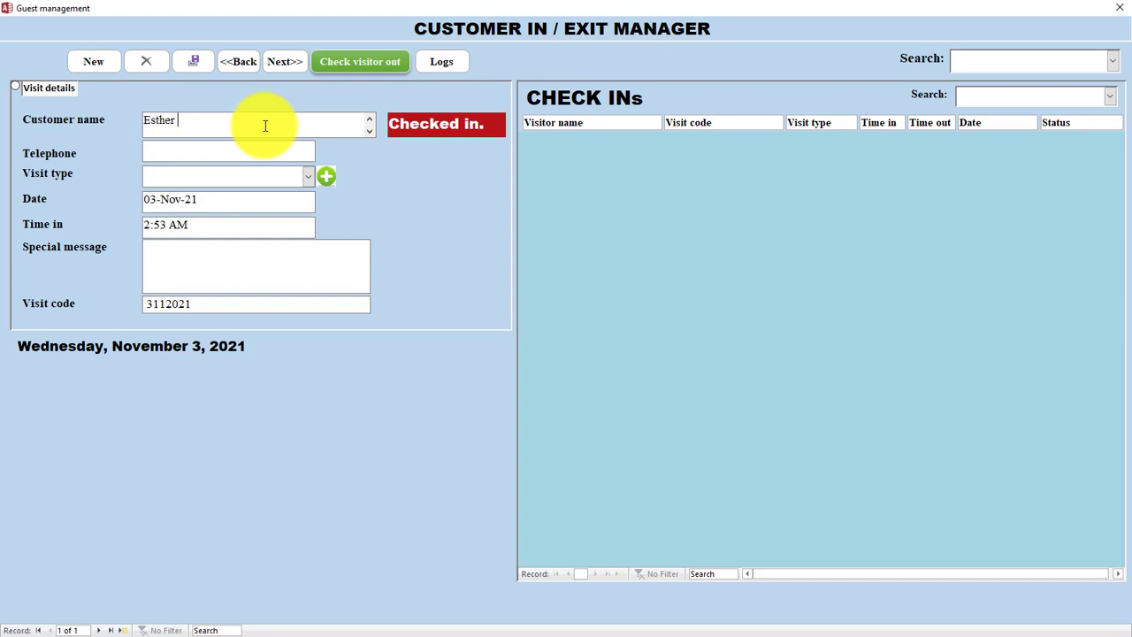
pyautogui.press('Tab')
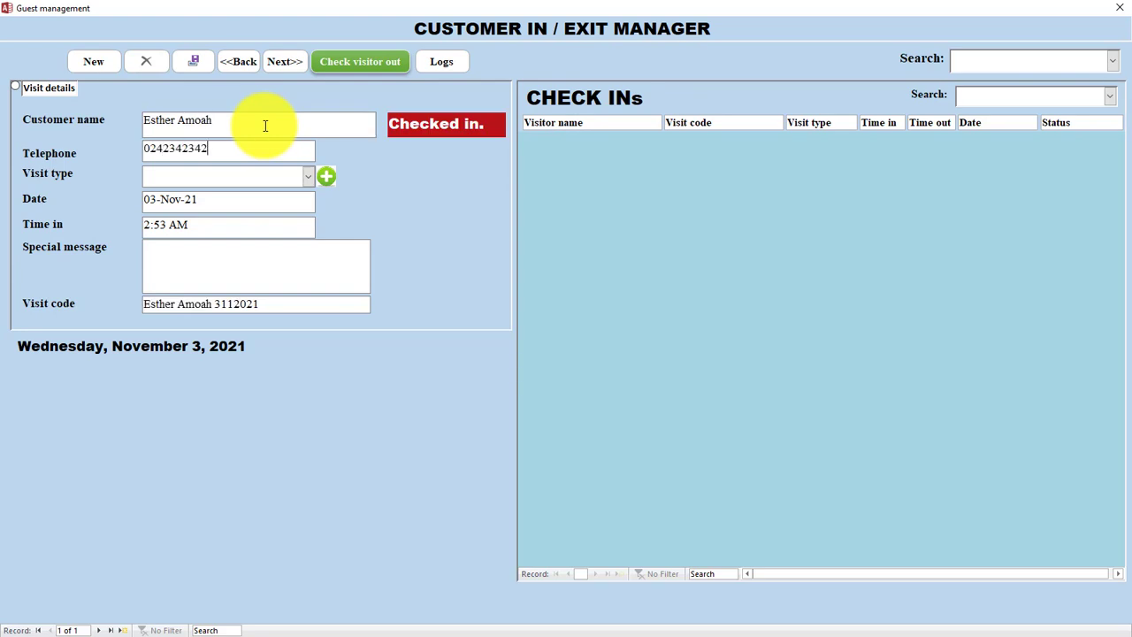
pyautogui.click(309, 176)
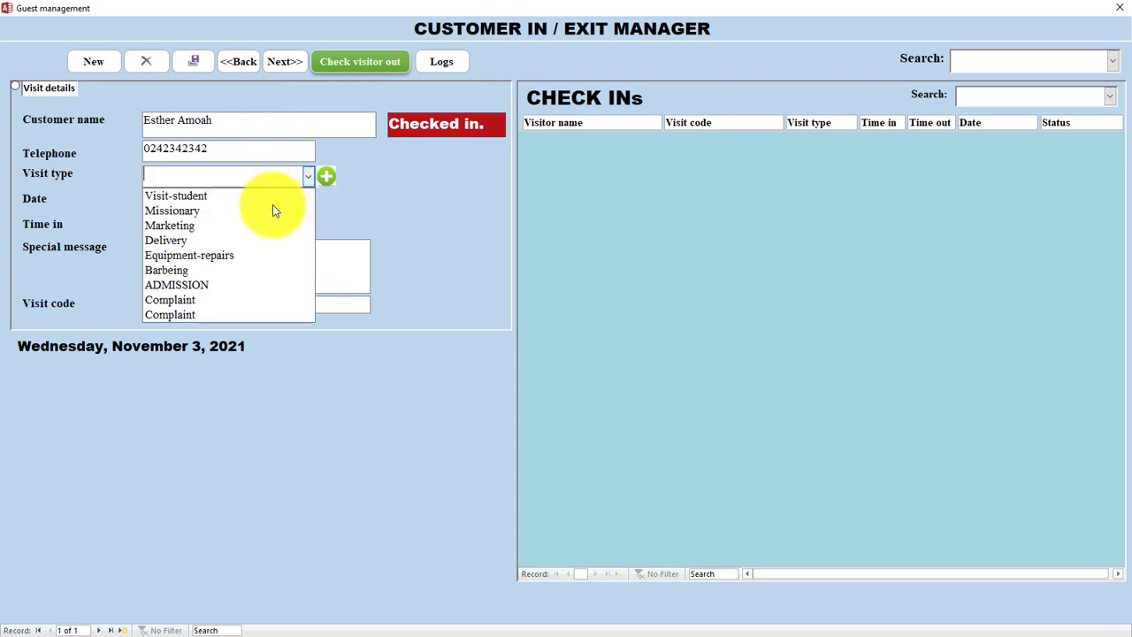
pyautogui.click(261, 224)
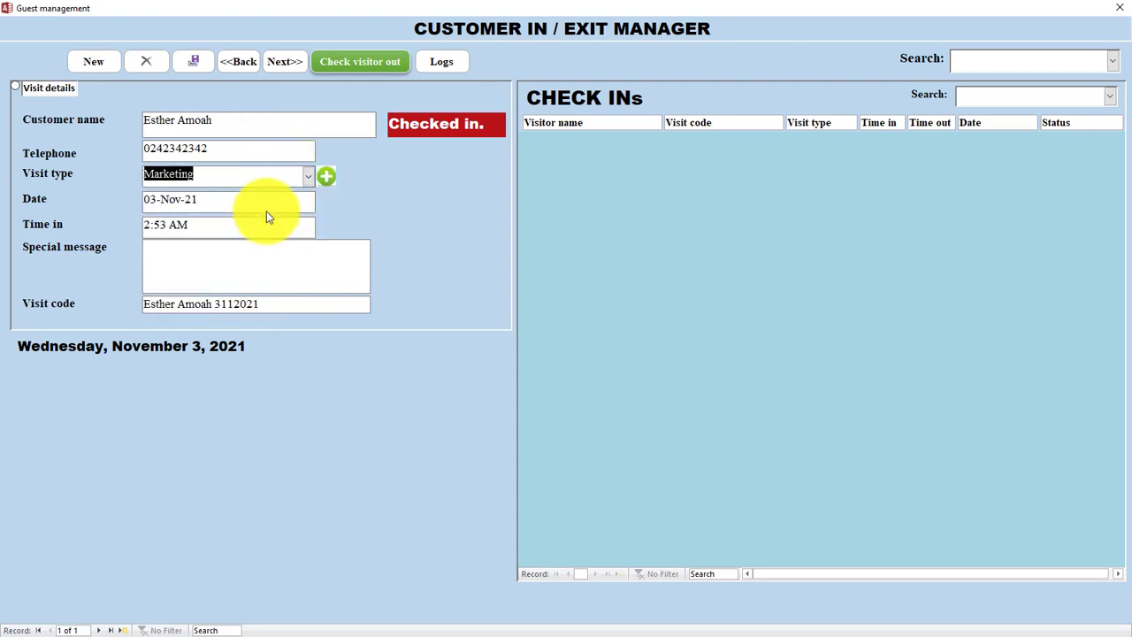
pyautogui.click(252, 248)
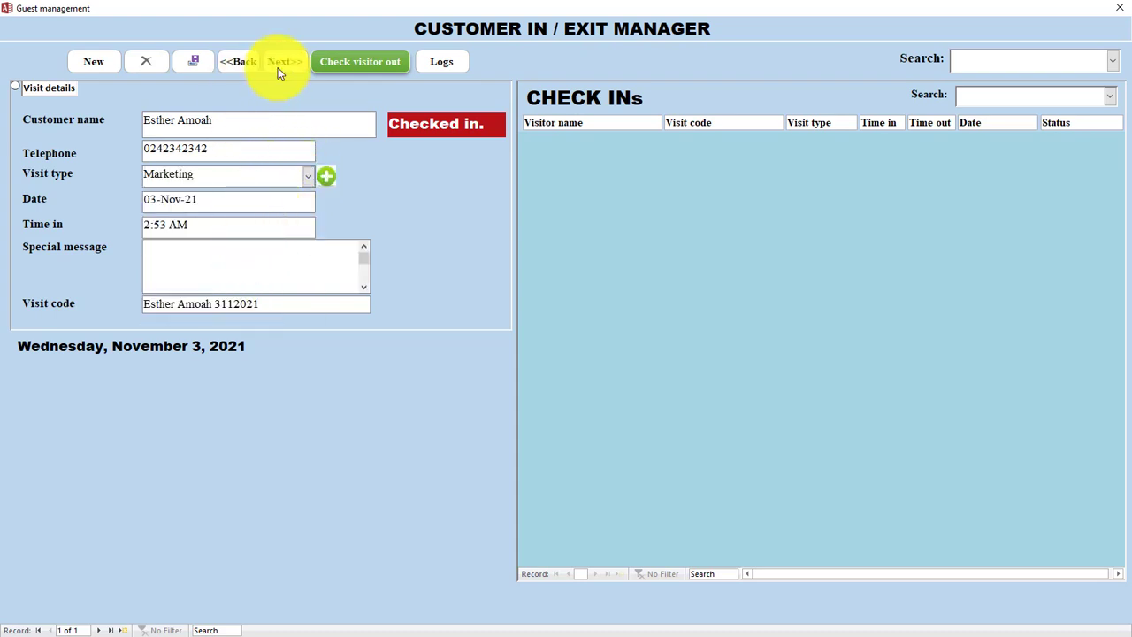
pyautogui.click(239, 61)
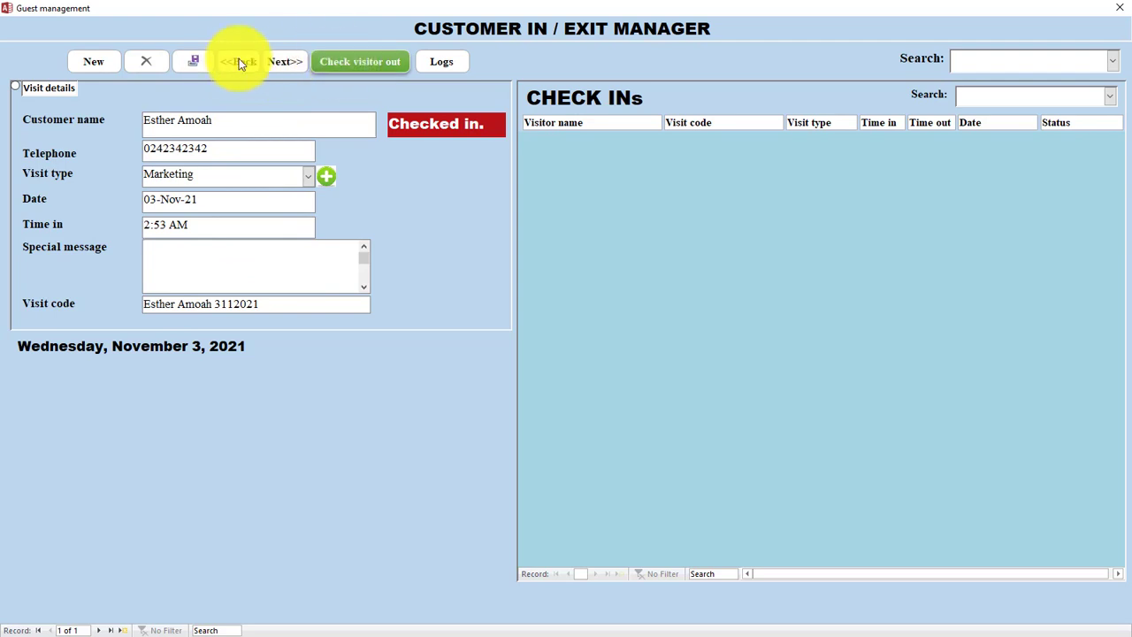
pyautogui.click(193, 62)
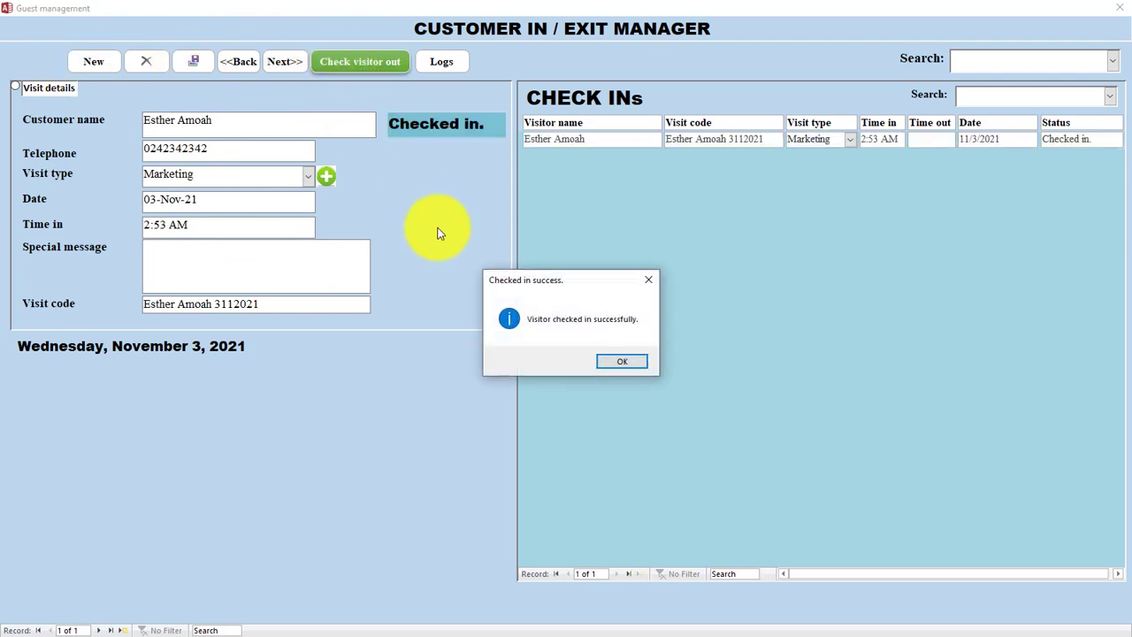
pyautogui.click(622, 361)
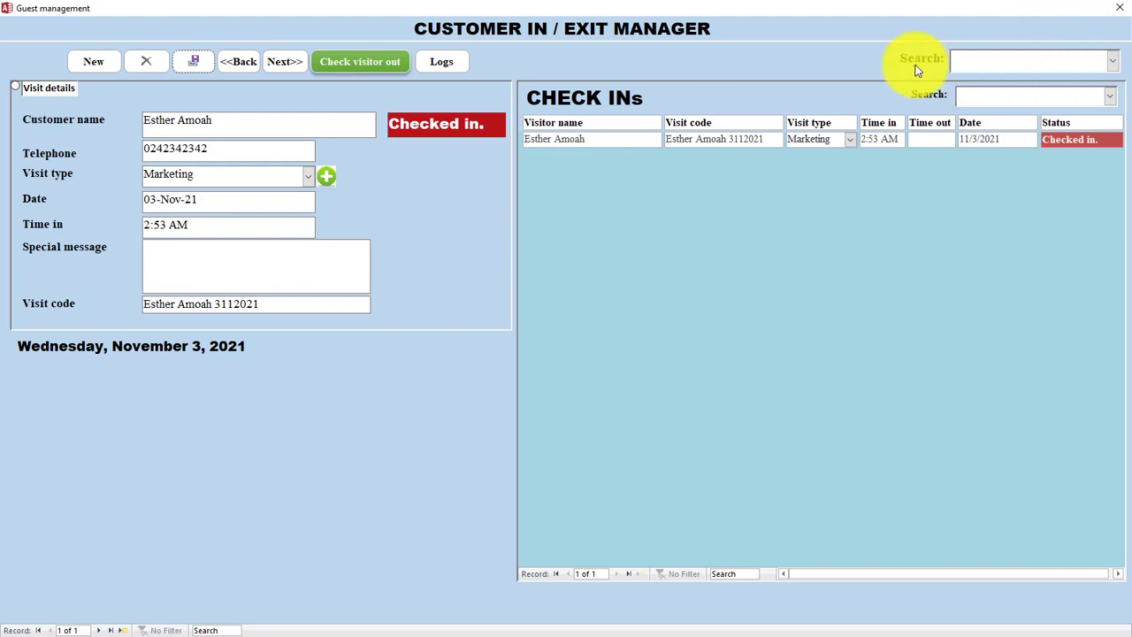
# - Check the visitor out now so the entry shows Checked out
pyautogui.click(359, 70)
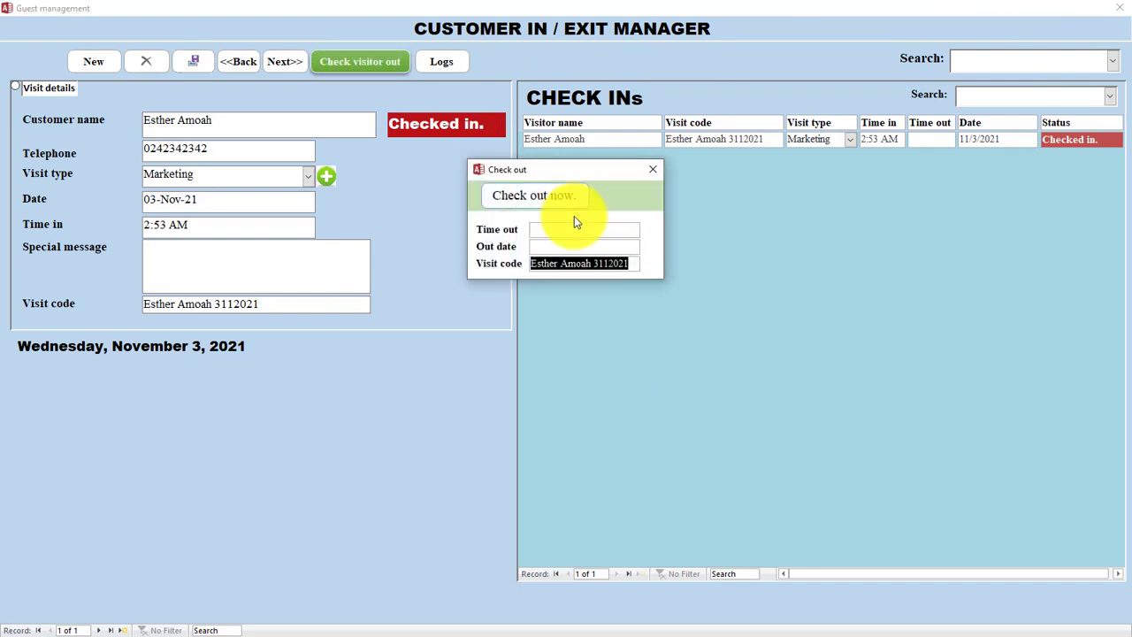
pyautogui.click(557, 197)
pyautogui.click(618, 361)
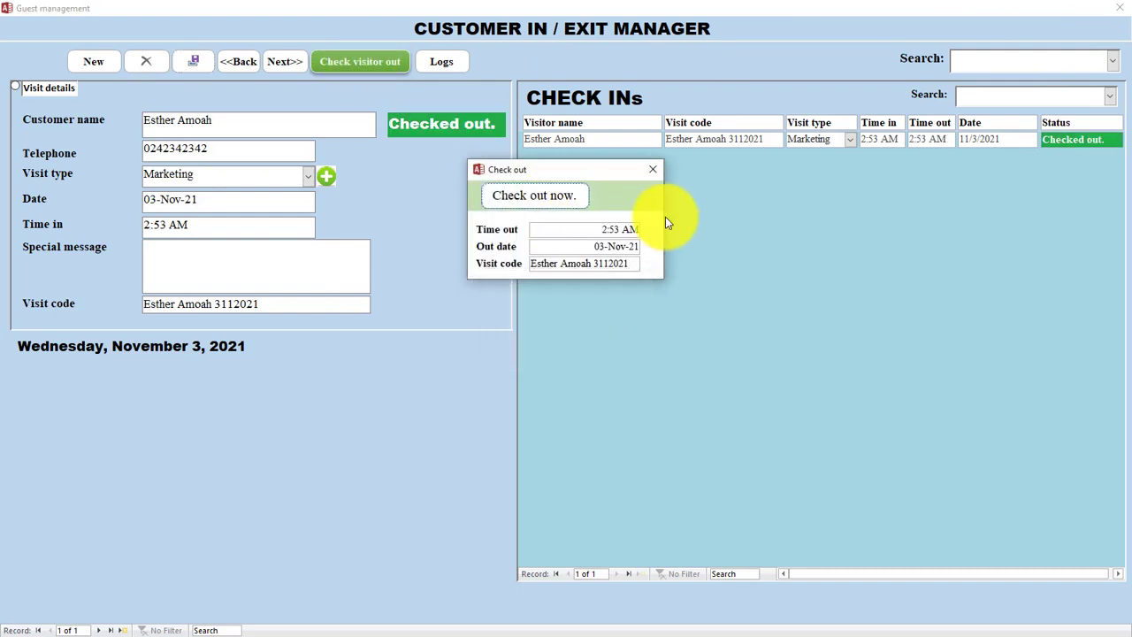
pyautogui.click(657, 171)
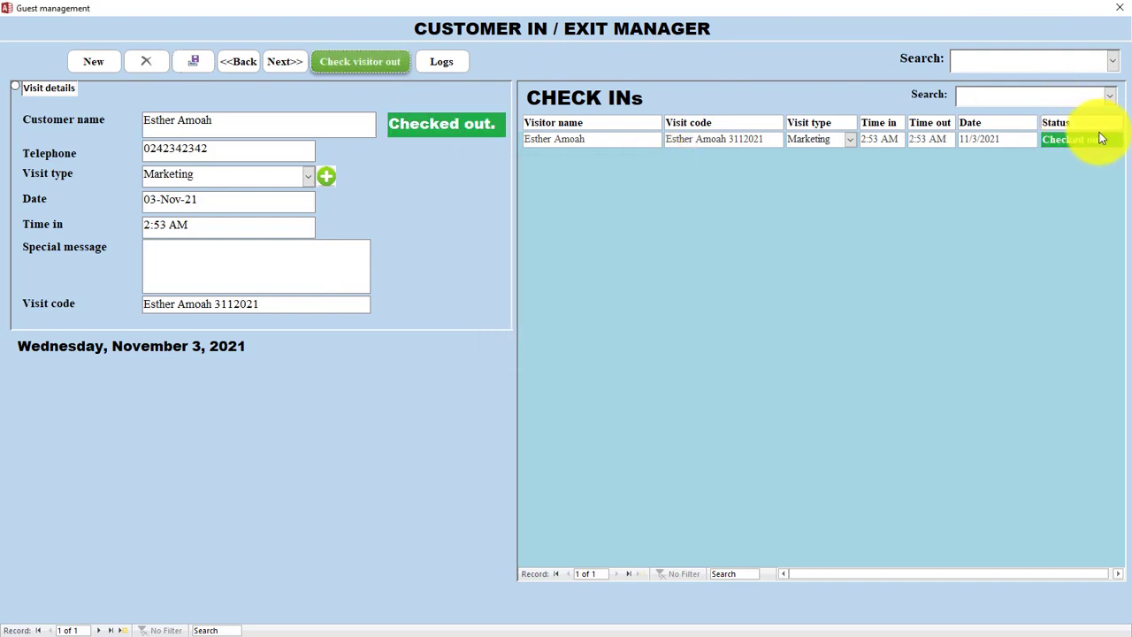
# - Close the guest manager and review the record count dashboard
pyautogui.doubleClick(1074, 8)
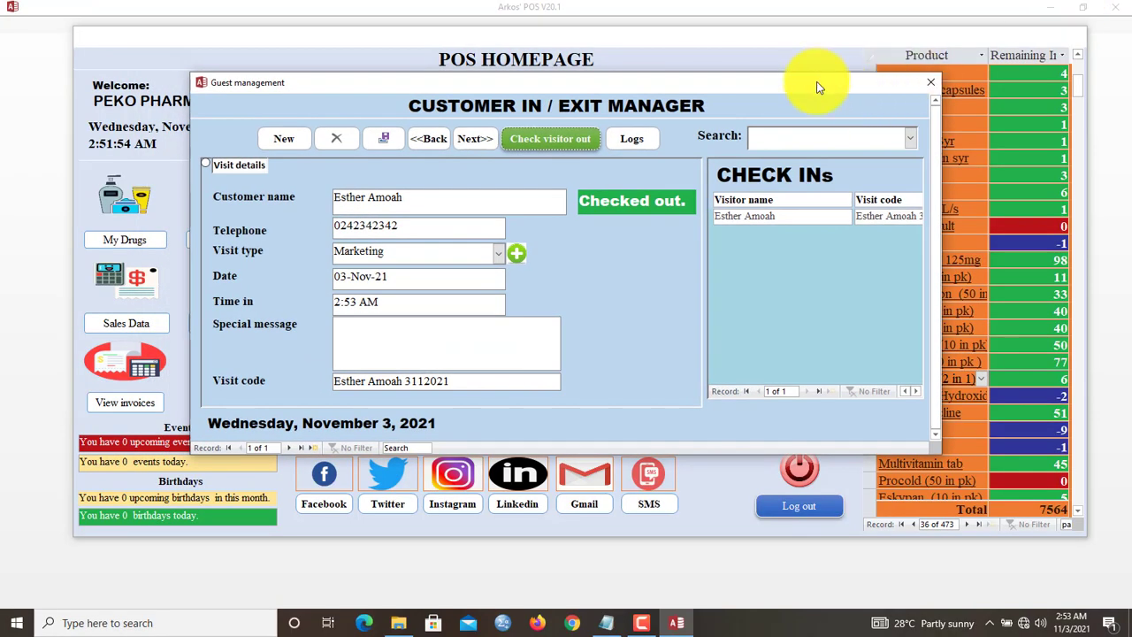
pyautogui.click(931, 83)
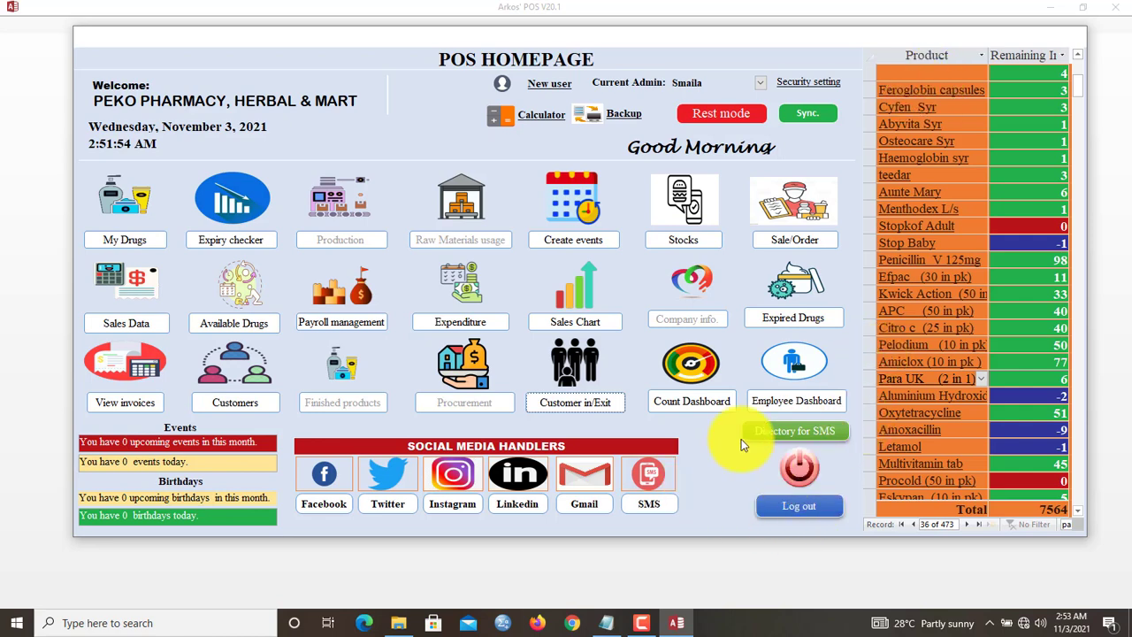
pyautogui.click(687, 404)
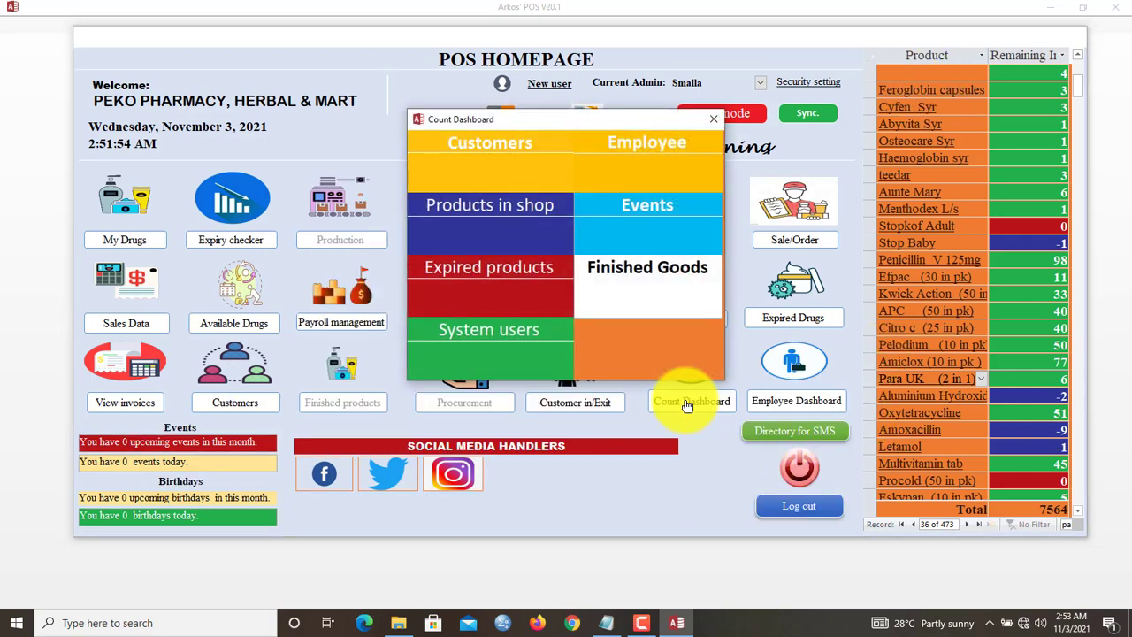
pyautogui.moveTo(608, 133); pyautogui.dragTo(578, 188)
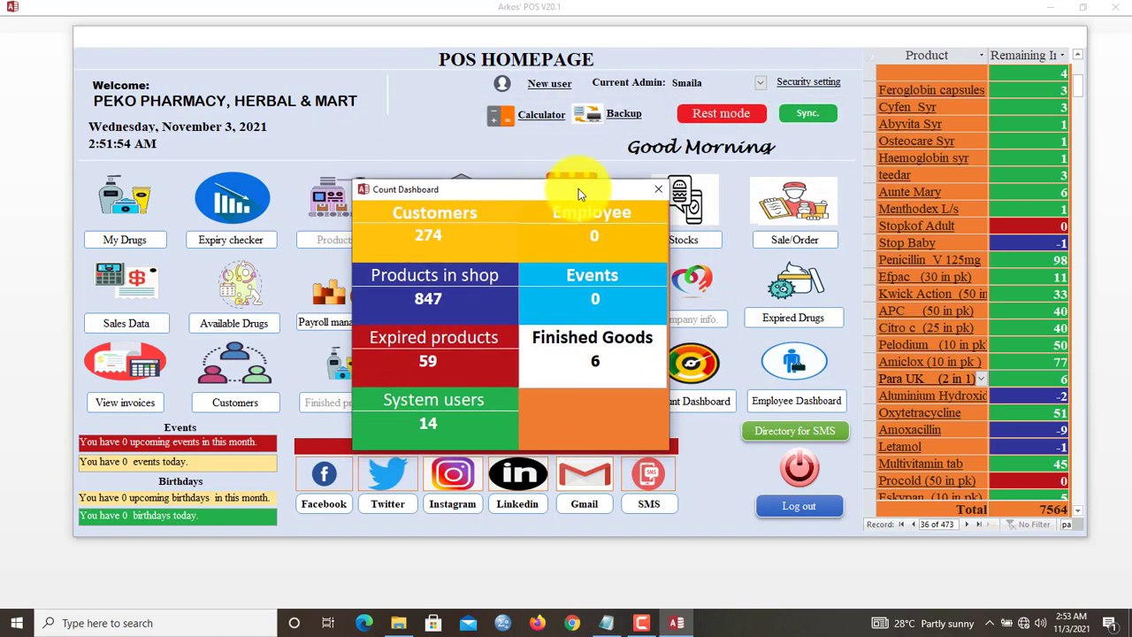
pyautogui.click(652, 195)
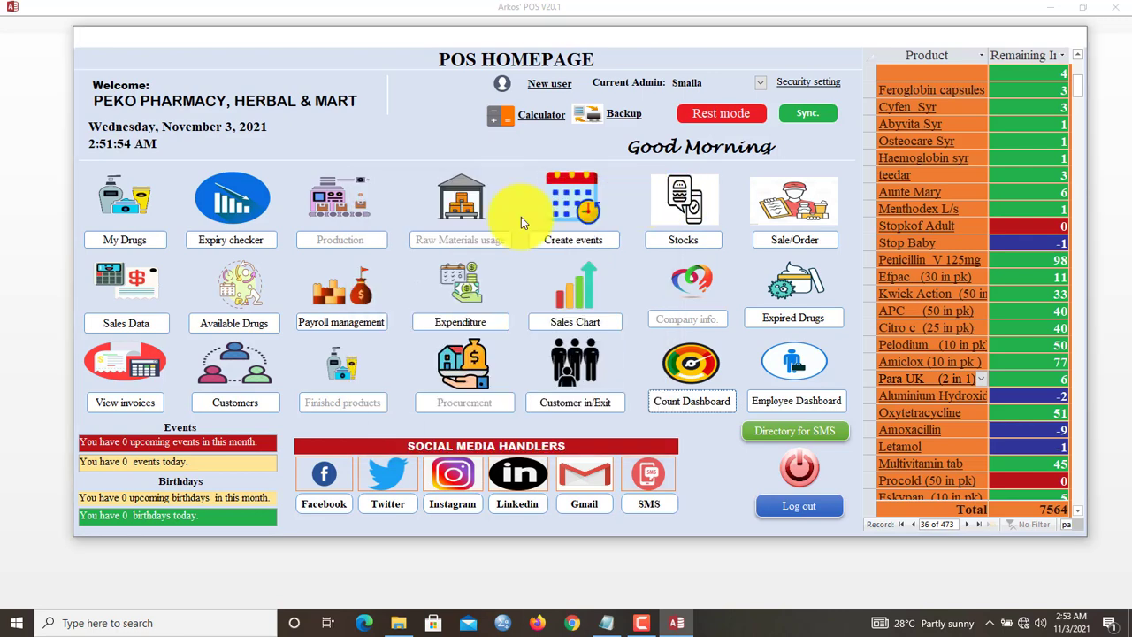
# - Review the product expiry report, then bring up the administrator login for security settings
pyautogui.click(233, 251)
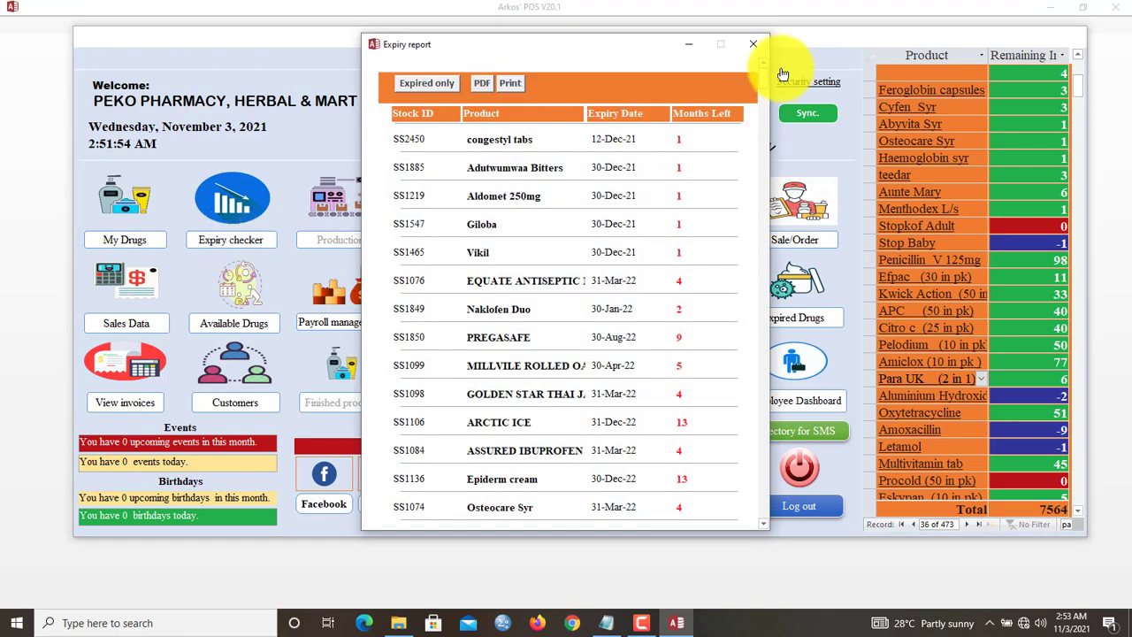
pyautogui.click(749, 51)
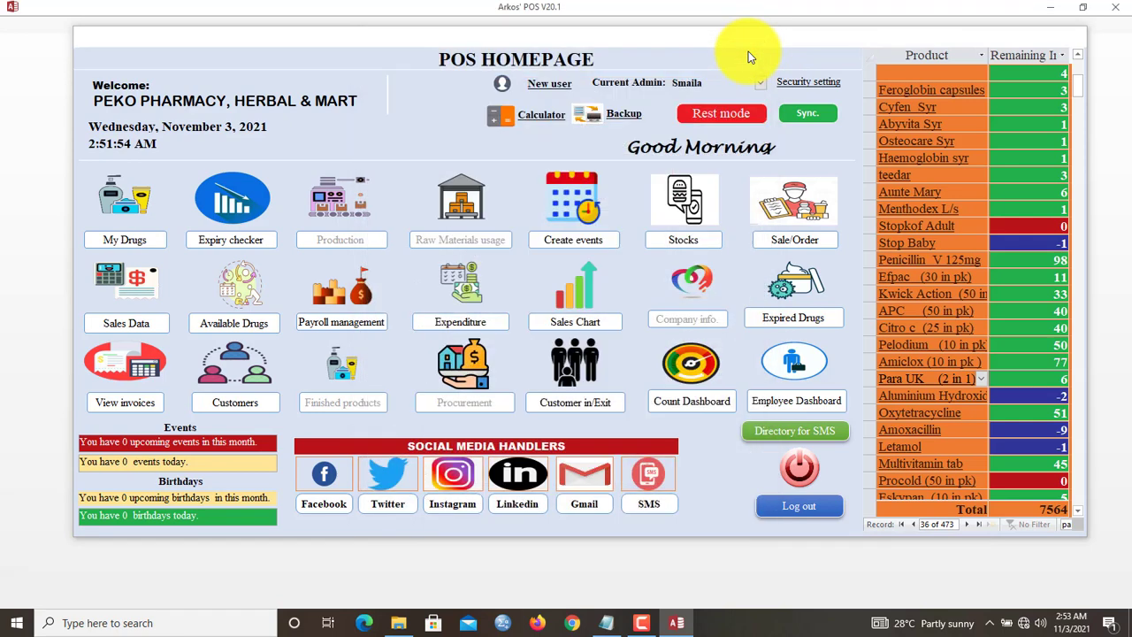
pyautogui.click(809, 84)
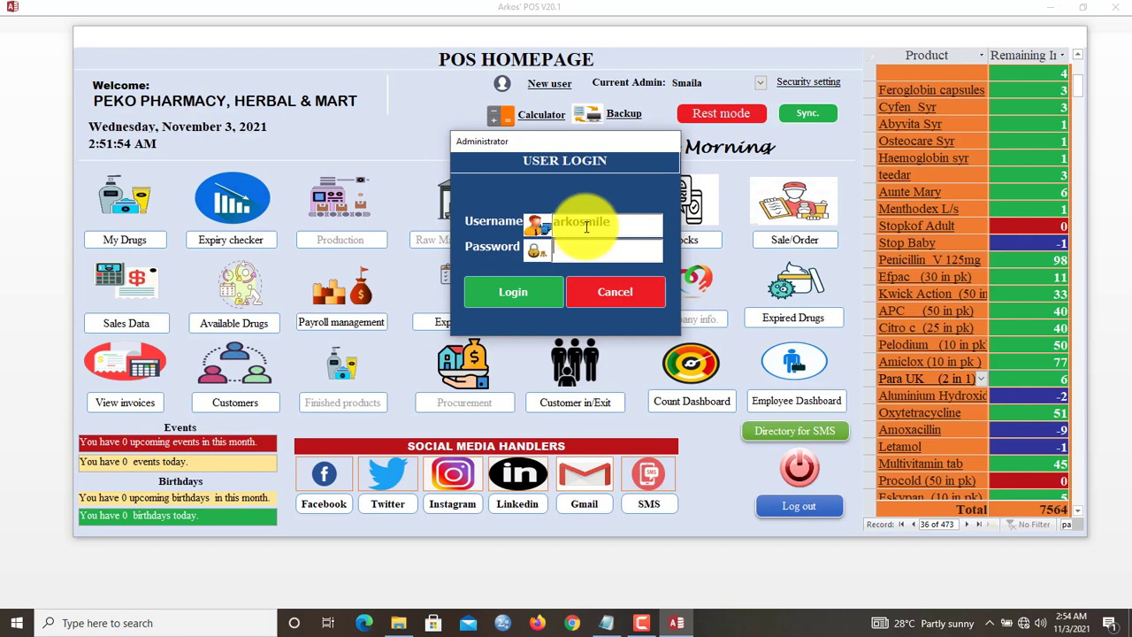
# - Log in as administrator, correcting the credentials after the first failed attempt
pyautogui.click(503, 301)
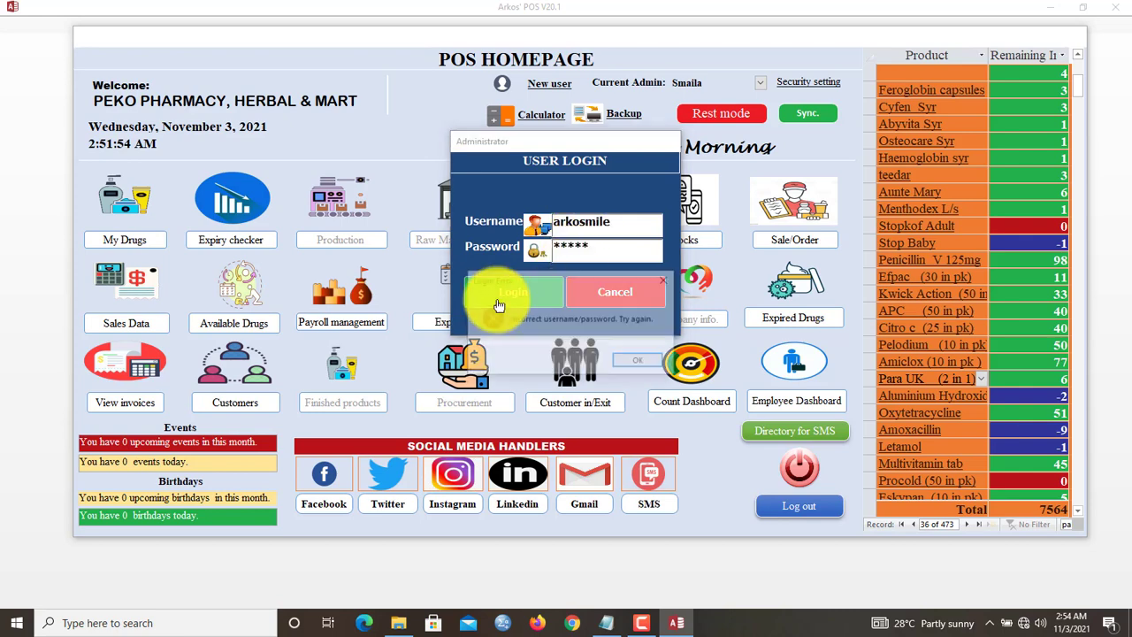
pyautogui.click(632, 360)
pyautogui.press('Tab')
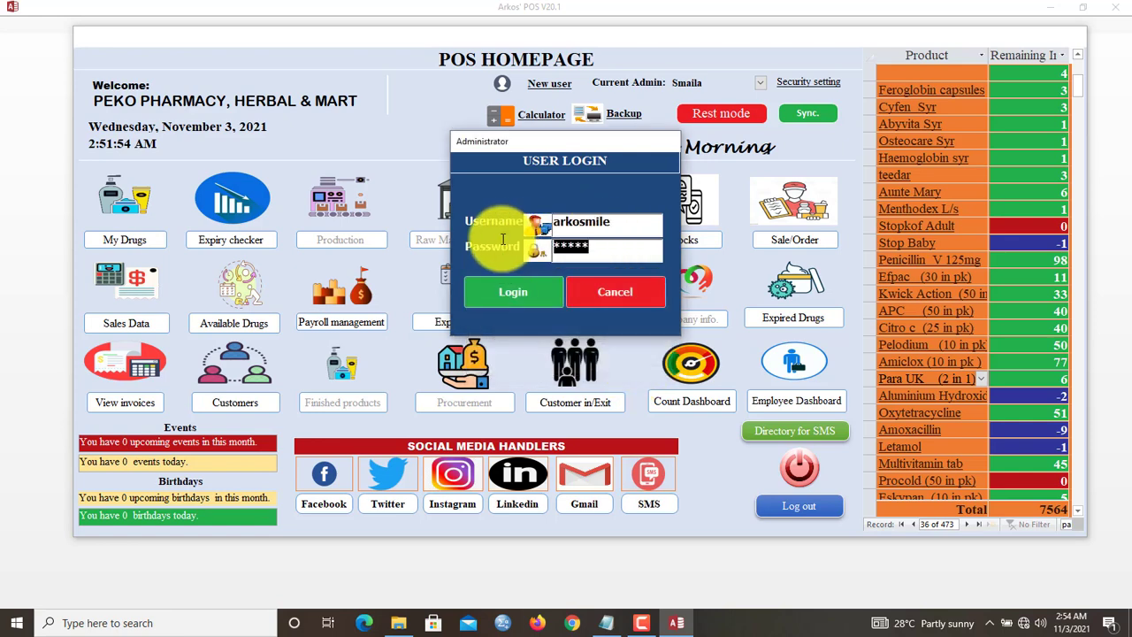
pyautogui.click(523, 292)
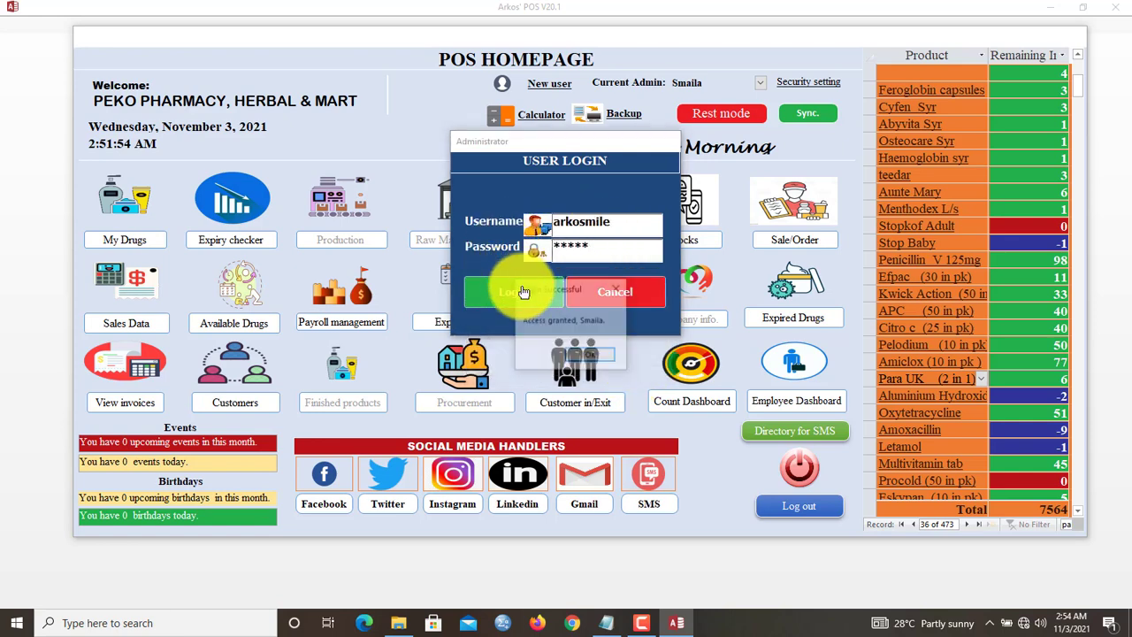
pyautogui.click(580, 352)
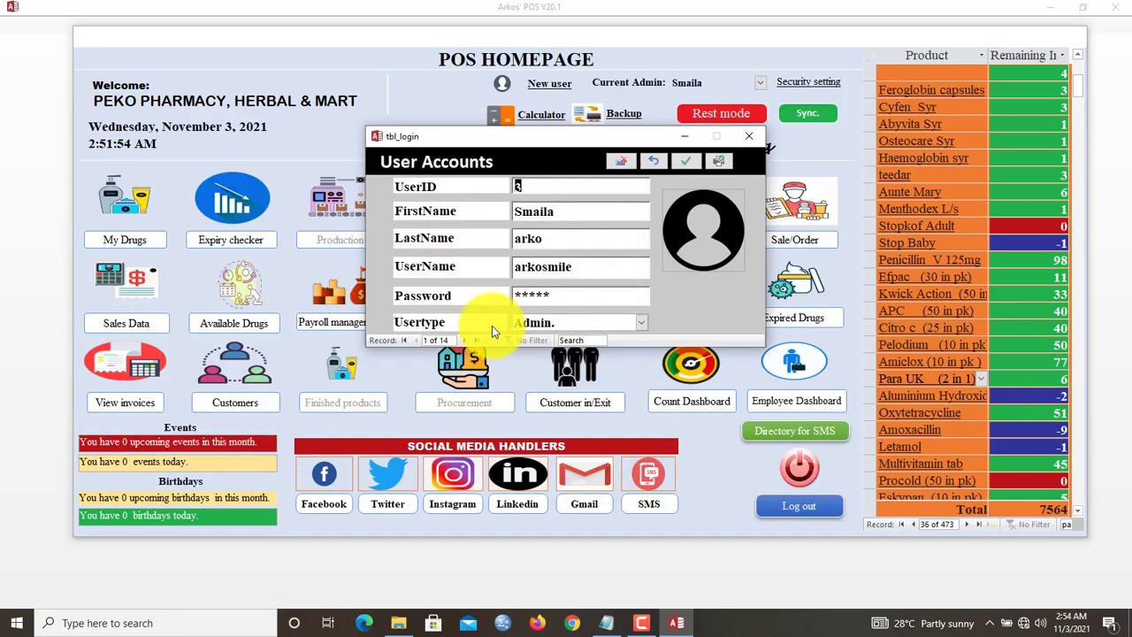
# - Step through three user account records and view the all-accounts details report
pyautogui.click(466, 339)
pyautogui.click(466, 340)
pyautogui.click(466, 339)
pyautogui.click(466, 340)
pyautogui.click(466, 339)
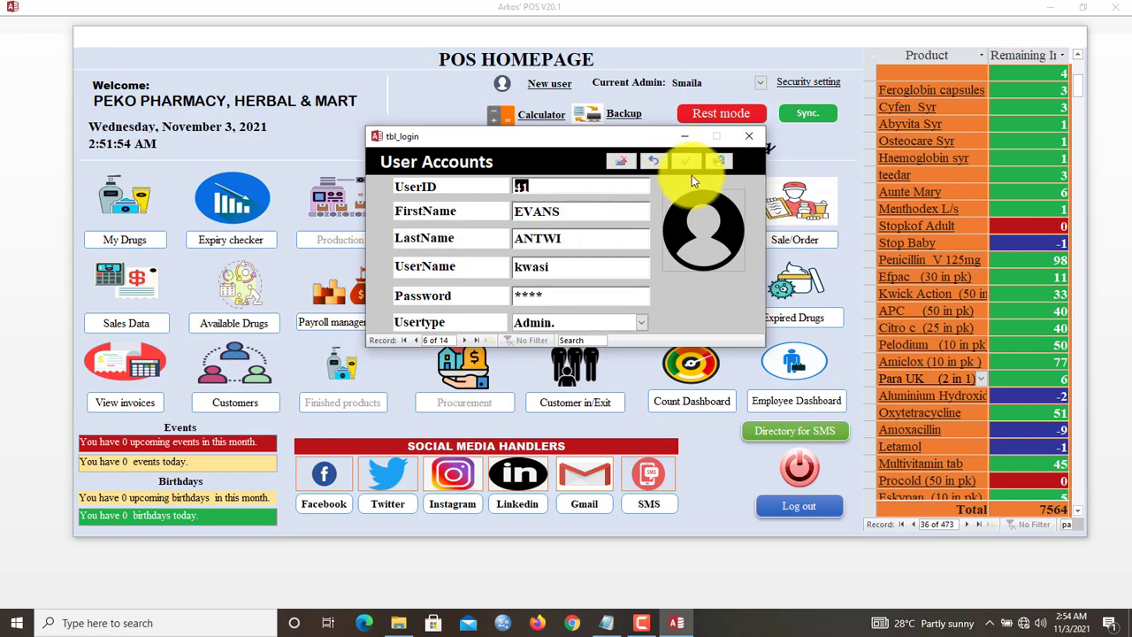
pyautogui.click(718, 161)
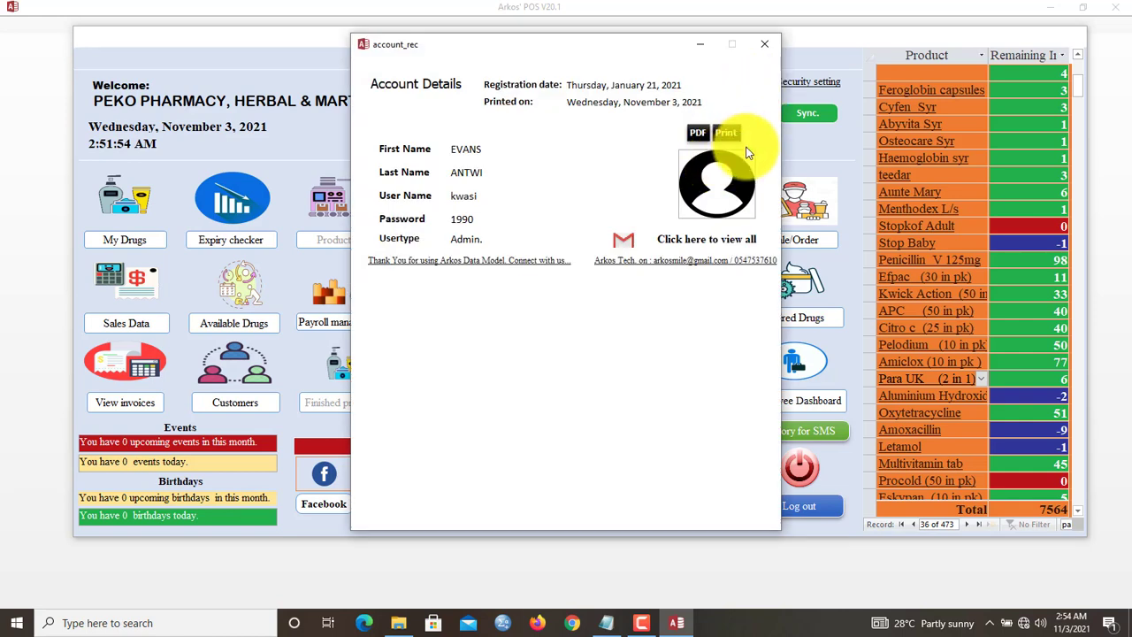
pyautogui.click(709, 239)
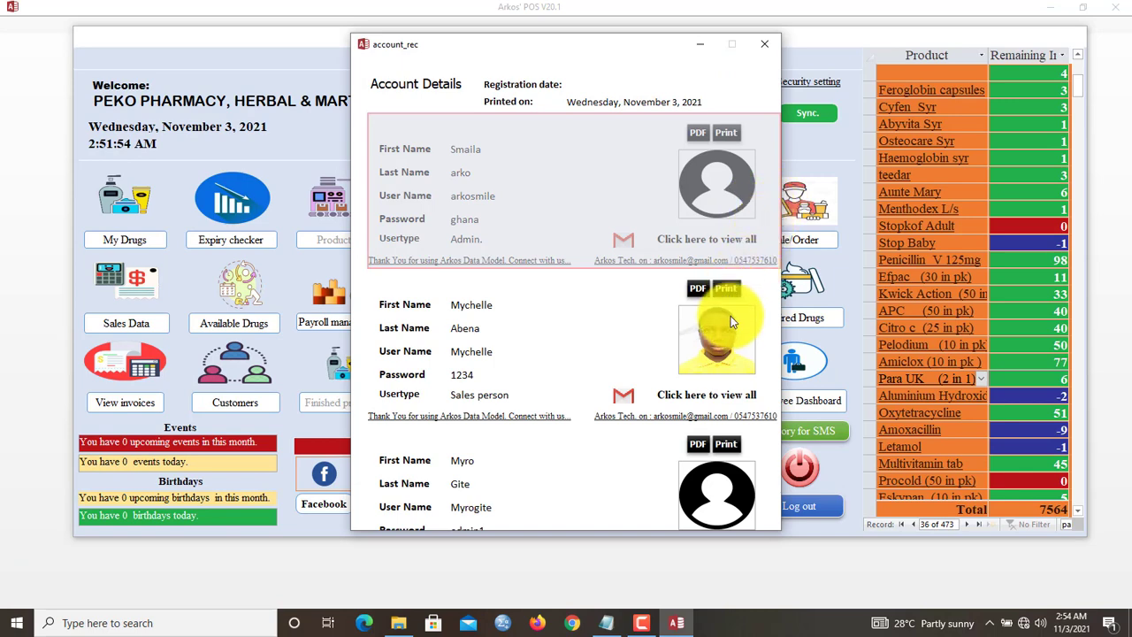
pyautogui.click(764, 44)
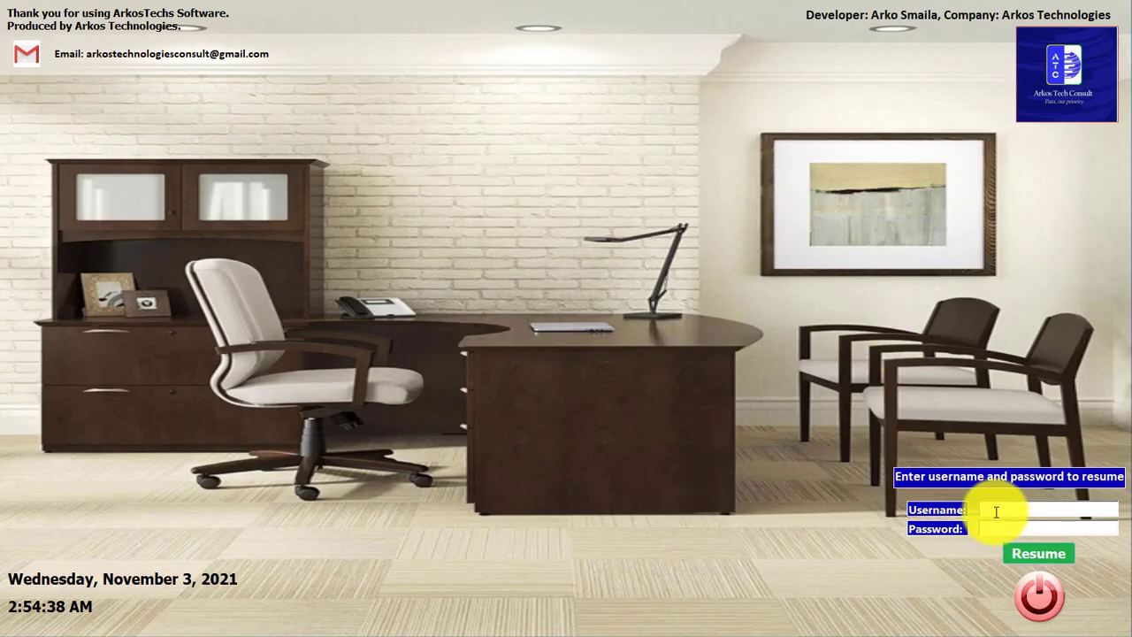
# - Enter the administrator username on the rest-mode lock screen
pyautogui.write('arkosmaila')
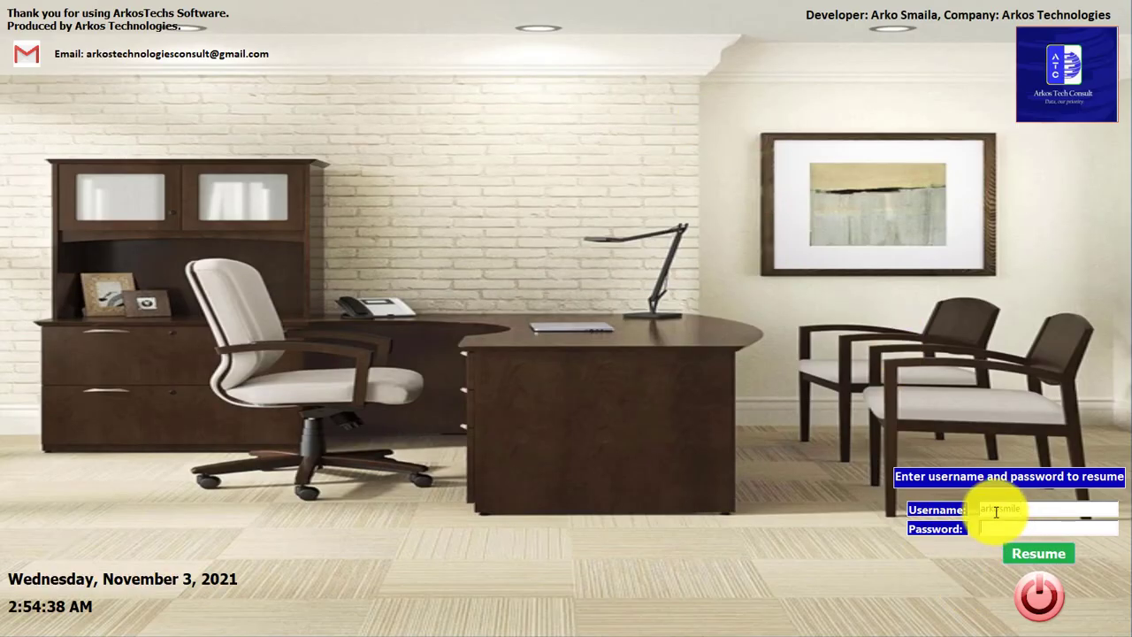